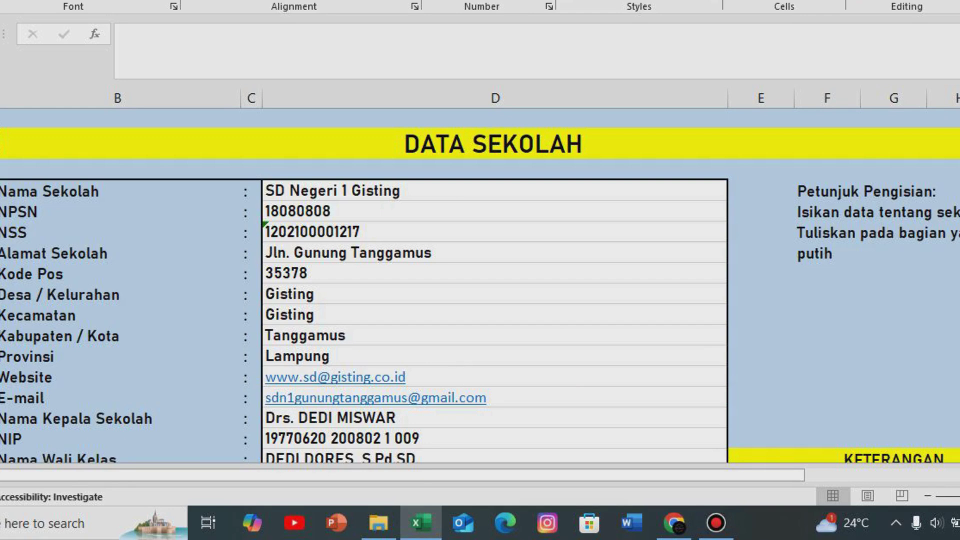
- Review the Data Sekolah entries from Nama Sekolah through Desa / Kelurahan, selecting each value cell in turn
{"action": "left_click", "coordinate": [496, 190]}
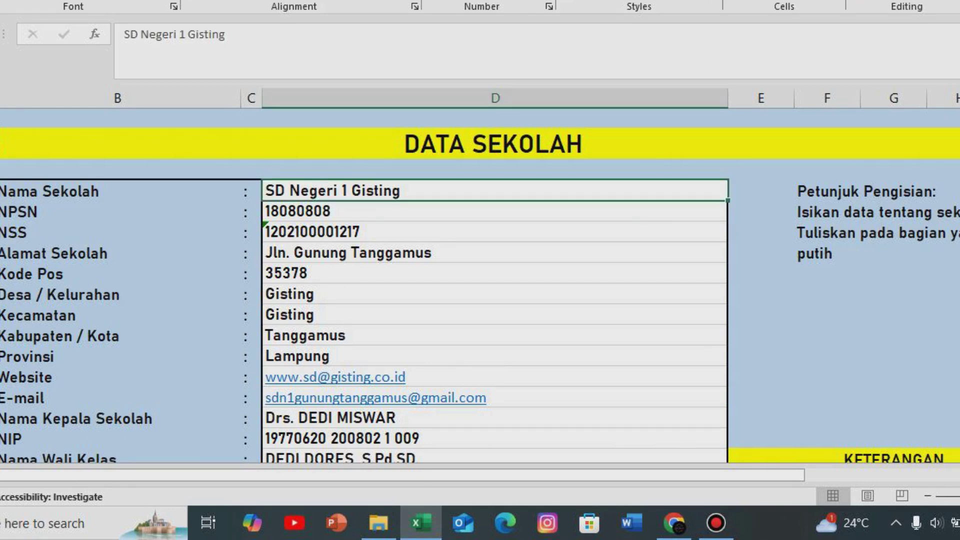
{"action": "left_click", "coordinate": [495, 211]}
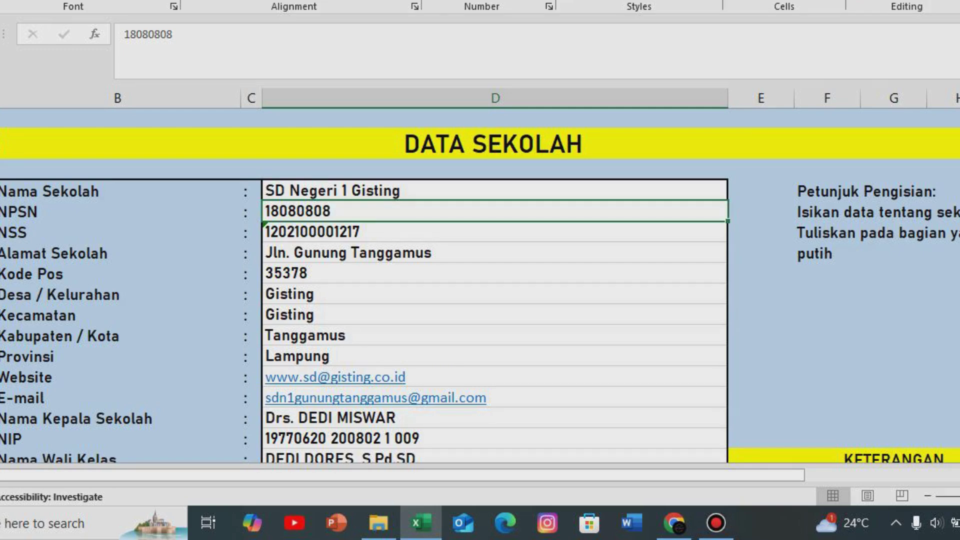
{"action": "left_click", "coordinate": [495, 232]}
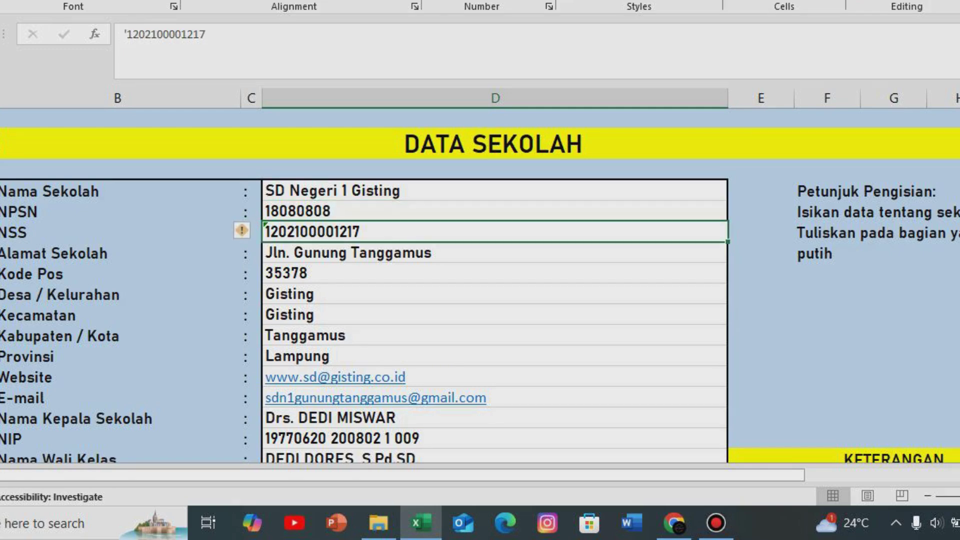
{"action": "left_click", "coordinate": [495, 253]}
{"action": "left_click", "coordinate": [495, 273]}
{"action": "left_click", "coordinate": [495, 294]}
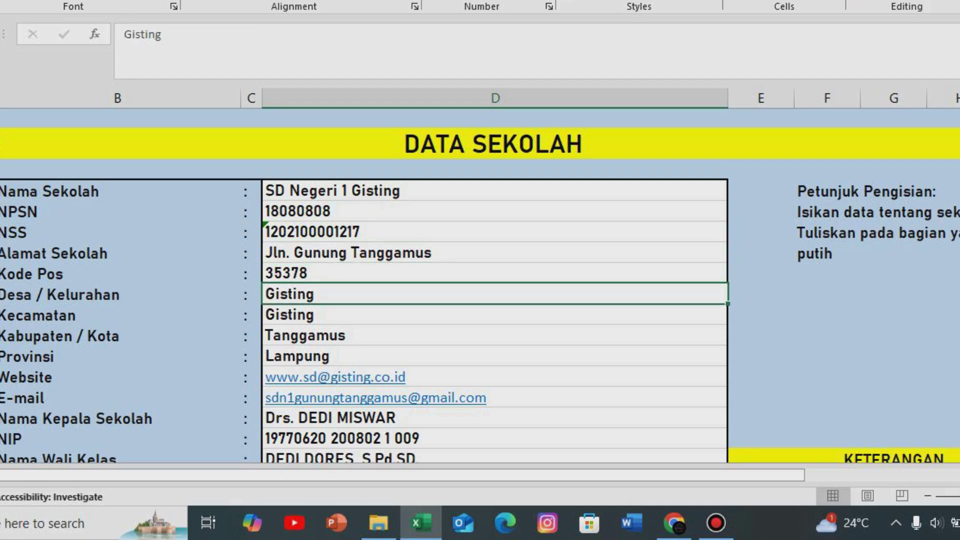
- Review the school's Kecamatan, Kabupaten / Kota, Provinsi and Website entries one by one
{"action": "scroll", "coordinate": [481, 286], "scroll_direction": "down", "scroll_amount": 1}
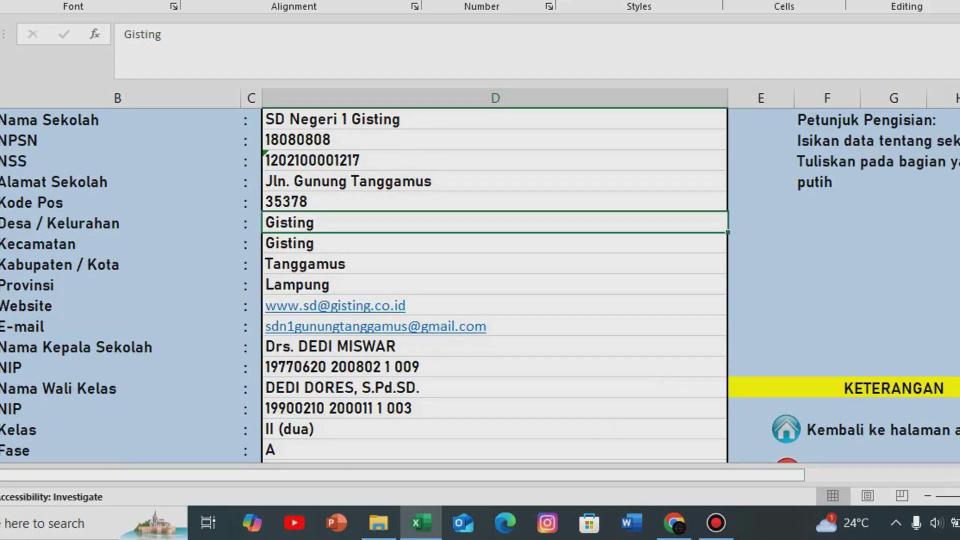
{"action": "left_click", "coordinate": [495, 243]}
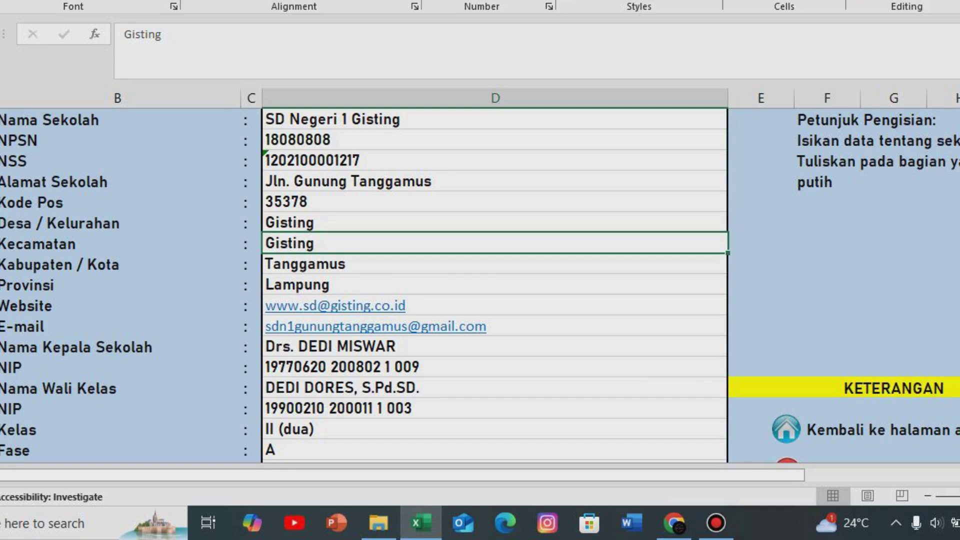
{"action": "left_click", "coordinate": [495, 264]}
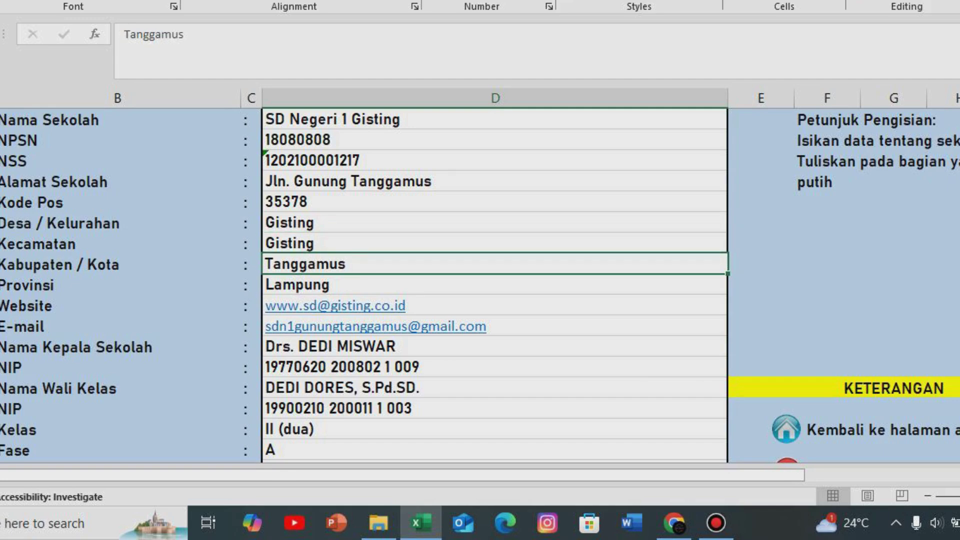
{"action": "left_click", "coordinate": [495, 284]}
{"action": "left_click", "coordinate": [495, 306]}
{"action": "scroll", "coordinate": [495, 285], "scroll_direction": "down", "scroll_amount": 1}
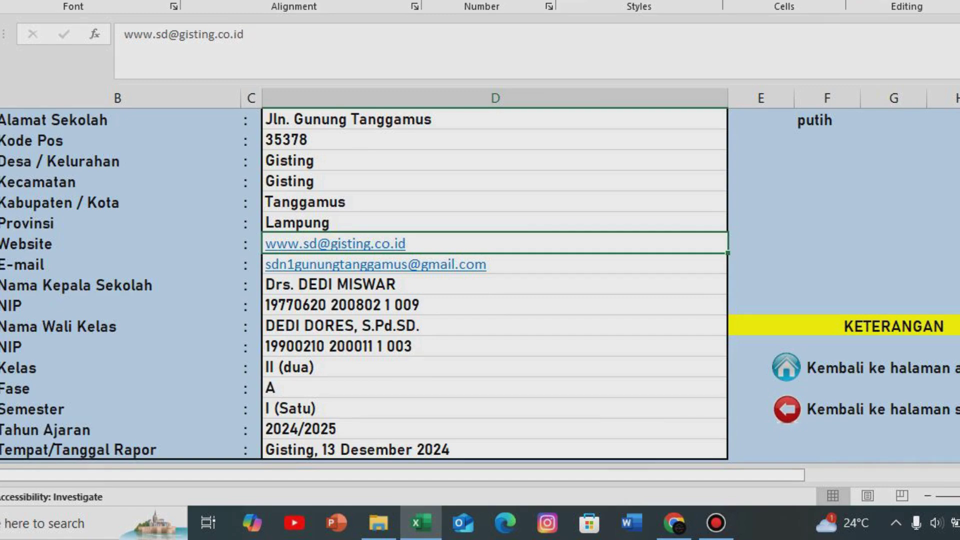
- Review the school's E-mail entry and the name and NIP entries for the principal and the homeroom teacher
{"action": "left_click", "coordinate": [600, 264]}
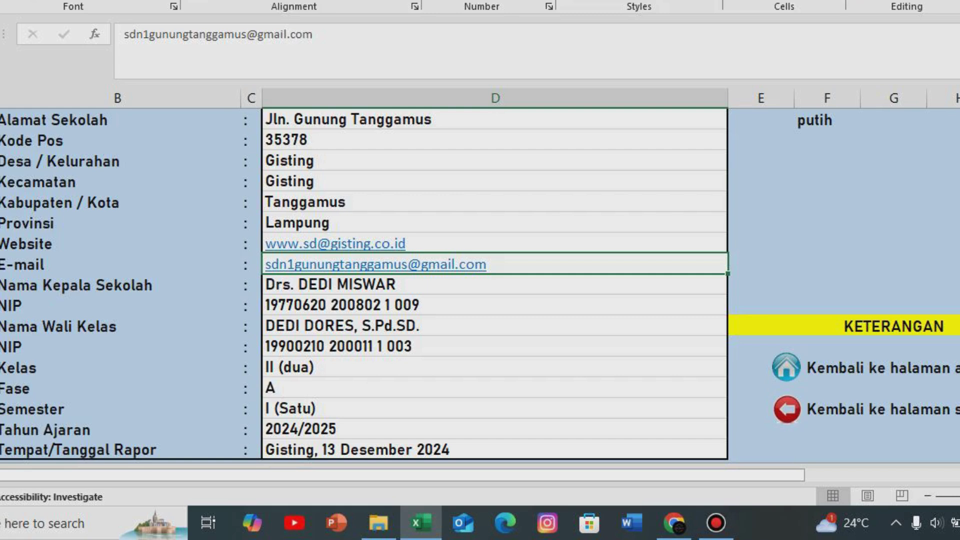
{"action": "left_click", "coordinate": [495, 284]}
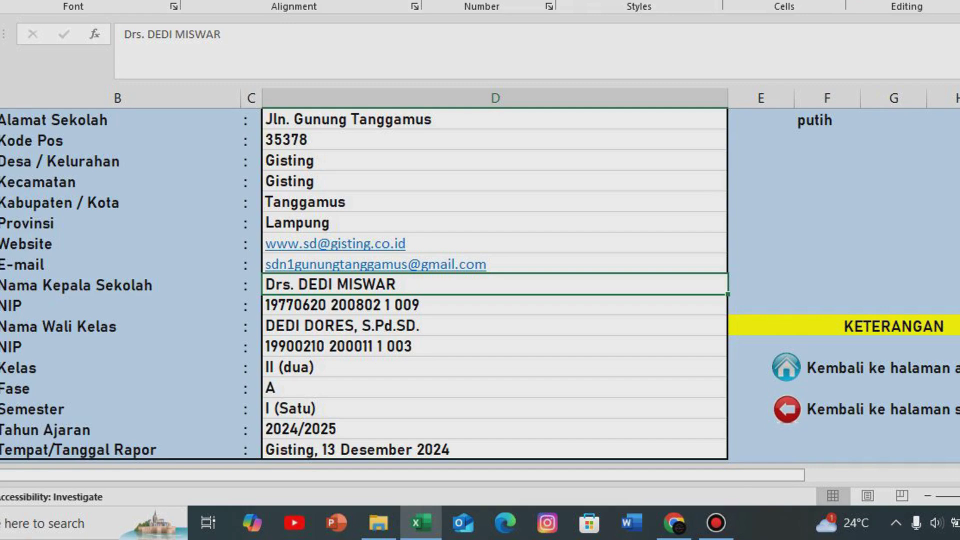
{"action": "left_click", "coordinate": [495, 304]}
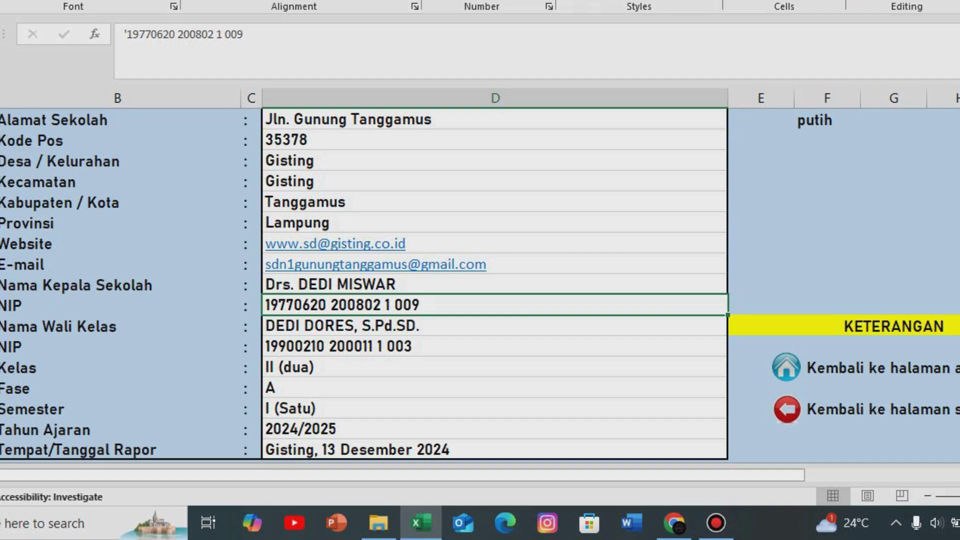
{"action": "left_click", "coordinate": [495, 325]}
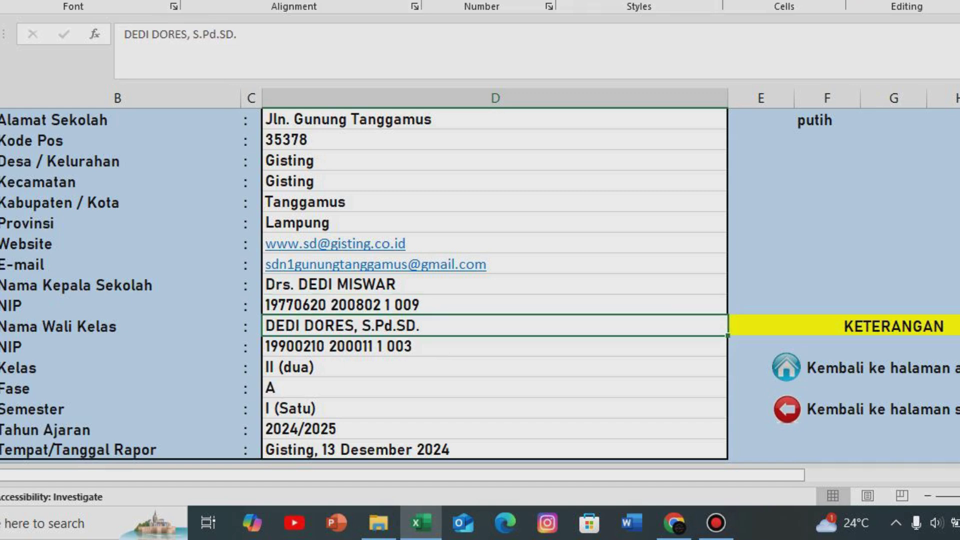
{"action": "scroll", "coordinate": [480, 280], "scroll_direction": "down", "scroll_amount": 1}
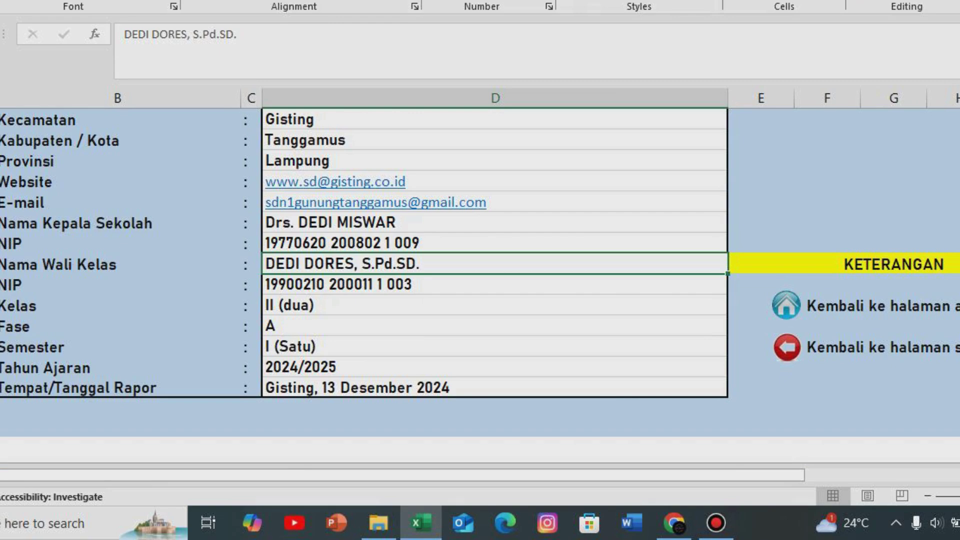
{"action": "left_click", "coordinate": [495, 284]}
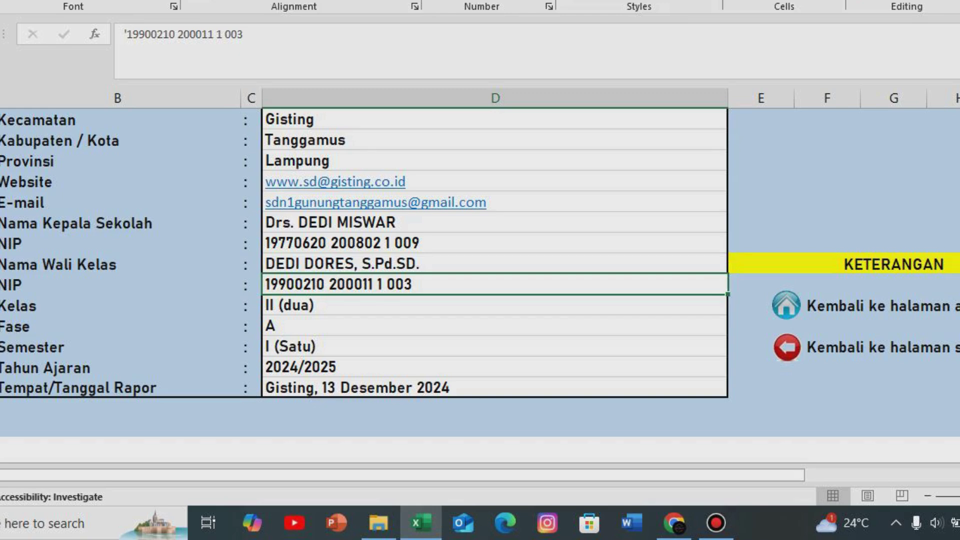
- Review the Kelas, Fase, Semester, Tahun Ajaran and Tempat/Tanggal Rapor entries of the school data
{"action": "left_click", "coordinate": [495, 305]}
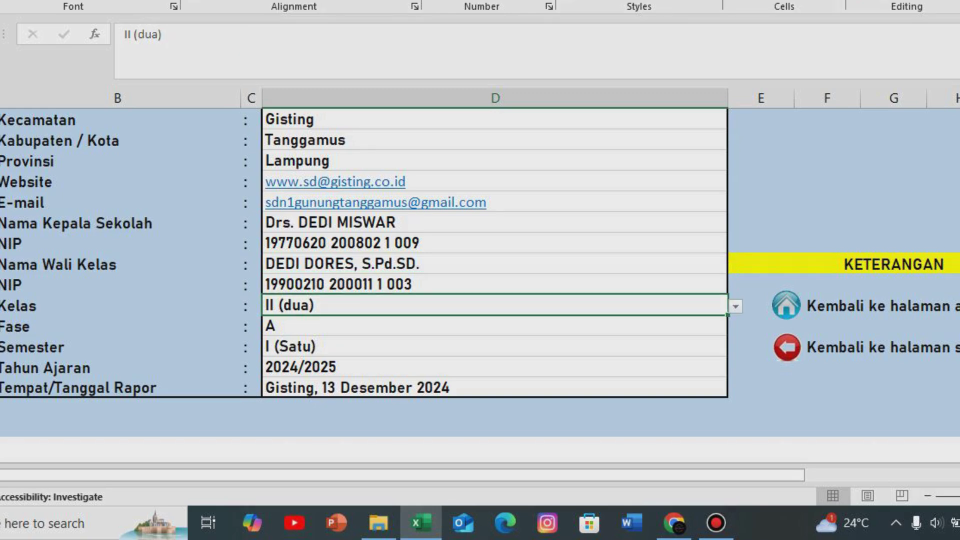
{"action": "scroll", "coordinate": [480, 250], "scroll_direction": "down", "scroll_amount": 1}
{"action": "left_click", "coordinate": [495, 263]}
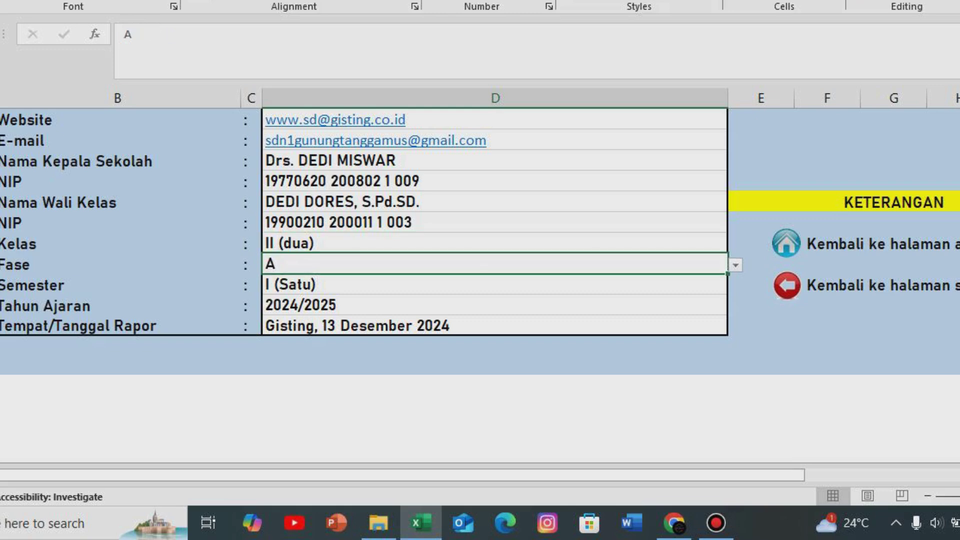
{"action": "left_click", "coordinate": [496, 284]}
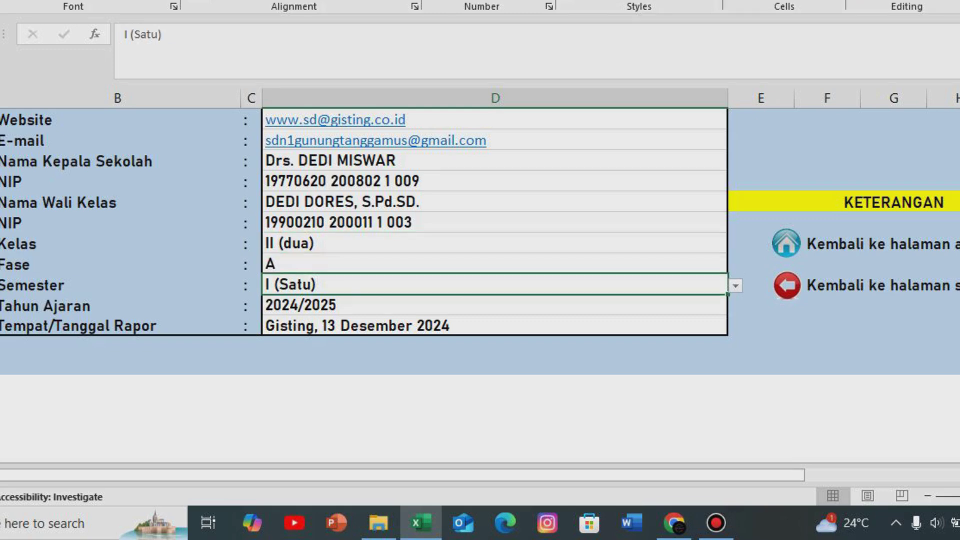
{"action": "left_click", "coordinate": [495, 305]}
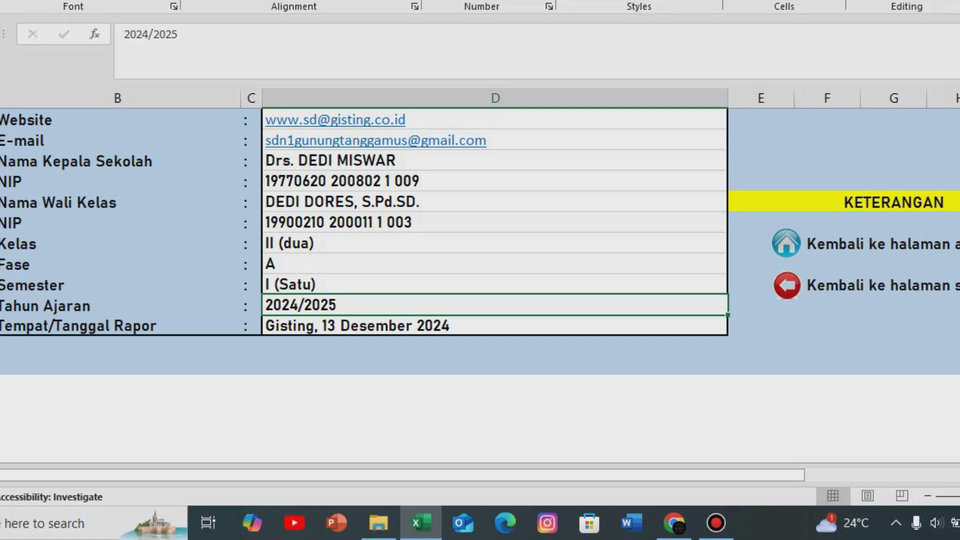
{"action": "left_click", "coordinate": [495, 325]}
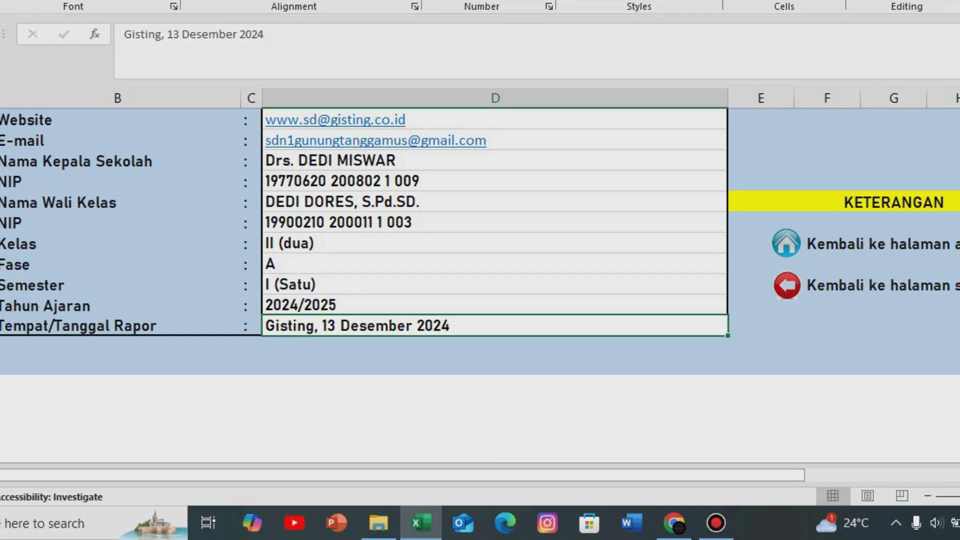
{"action": "scroll", "coordinate": [480, 285], "scroll_direction": "up", "scroll_amount": 4}
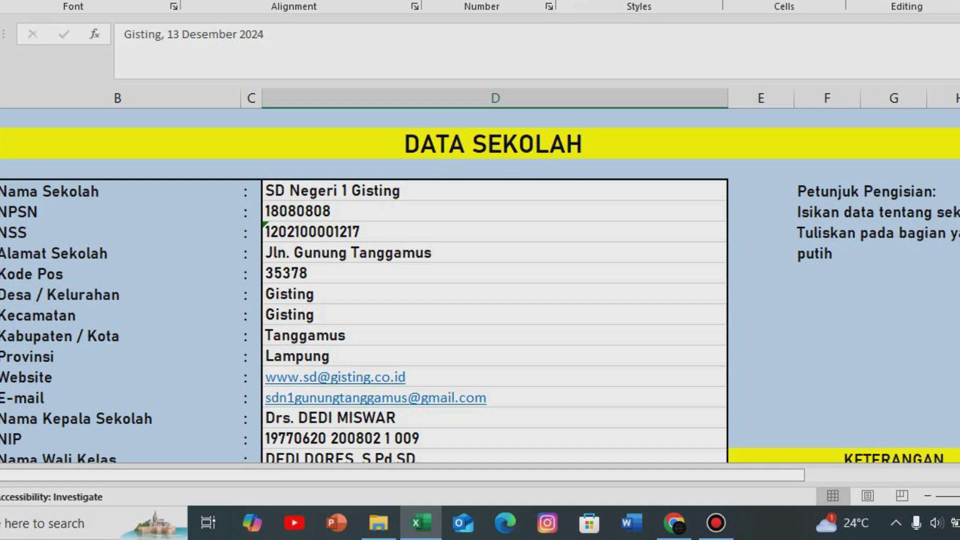
- Switch to the student data sheet and examine its student list with the parent address, guardian and attendance columns
{"action": "key", "text": "ctrl+Page_Up"}
{"action": "key", "text": "ctrl+Page_Up"}
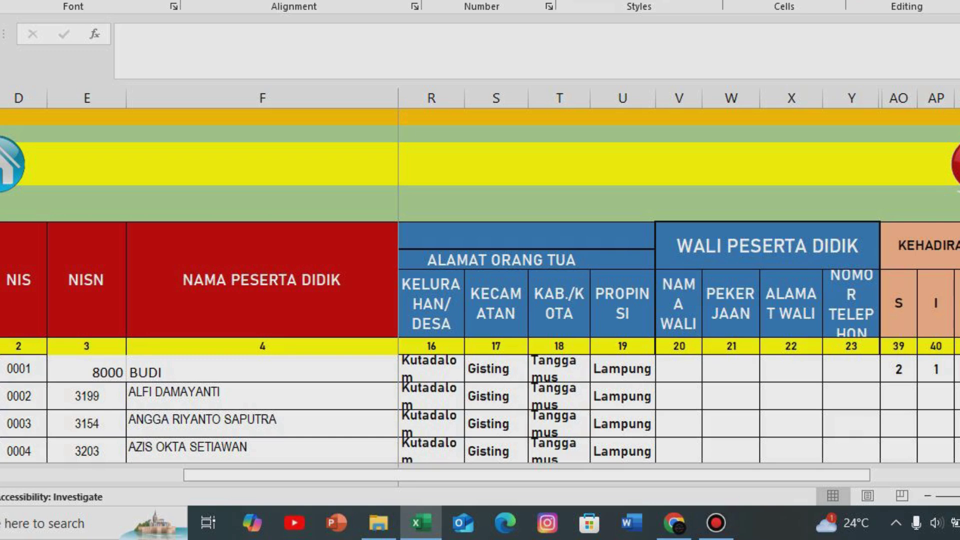
{"action": "scroll", "coordinate": [480, 270], "scroll_direction": "down", "scroll_amount": 1}
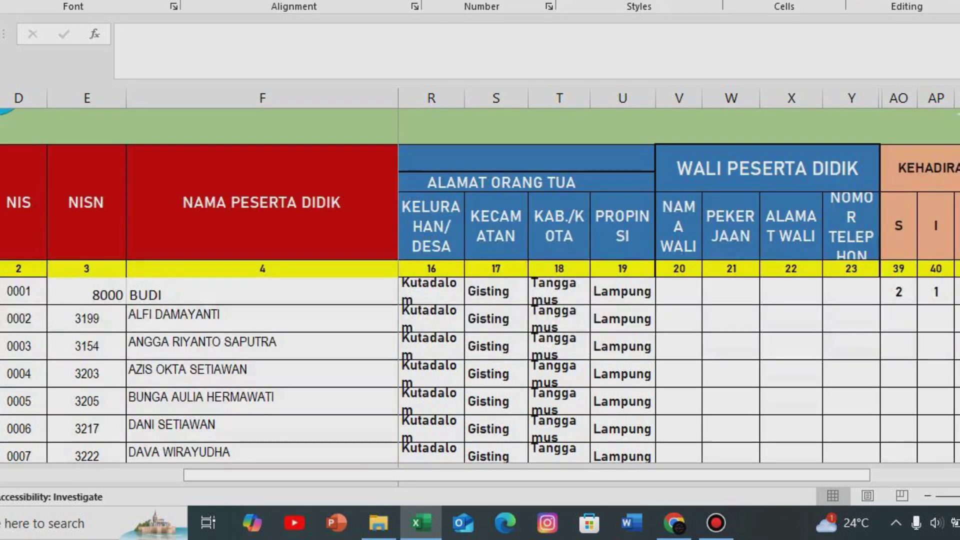
{"action": "scroll", "coordinate": [480, 270], "scroll_direction": "down", "scroll_amount": 3}
{"action": "scroll", "coordinate": [480, 270], "scroll_direction": "up", "scroll_amount": 2}
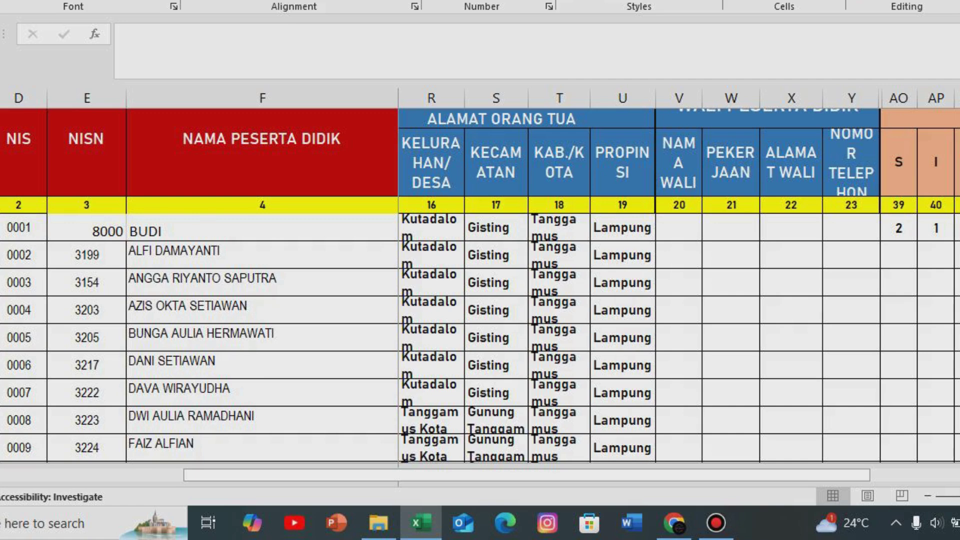
{"action": "scroll", "coordinate": [481, 270], "scroll_direction": "down", "scroll_amount": 1}
{"action": "scroll", "coordinate": [480, 285], "scroll_direction": "down", "scroll_amount": 4}
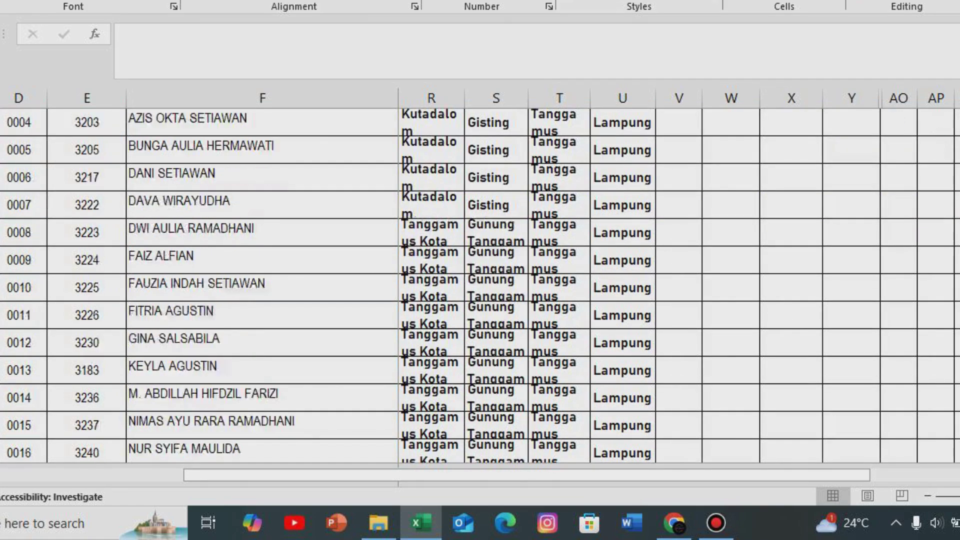
{"action": "scroll", "coordinate": [480, 285], "scroll_direction": "up", "scroll_amount": 4}
{"action": "scroll", "coordinate": [480, 285], "scroll_direction": "up", "scroll_amount": 3}
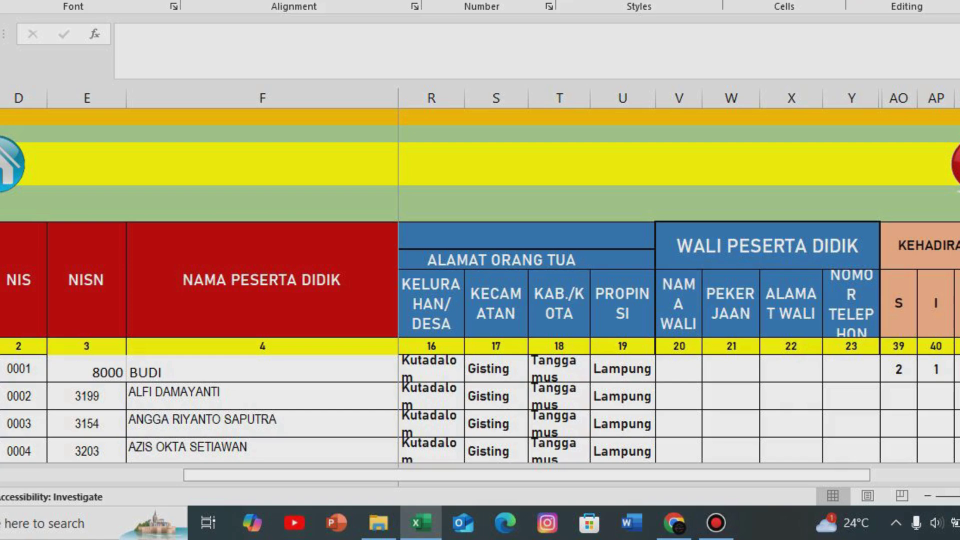
{"action": "scroll", "coordinate": [480, 280], "scroll_direction": "down", "scroll_amount": 1}
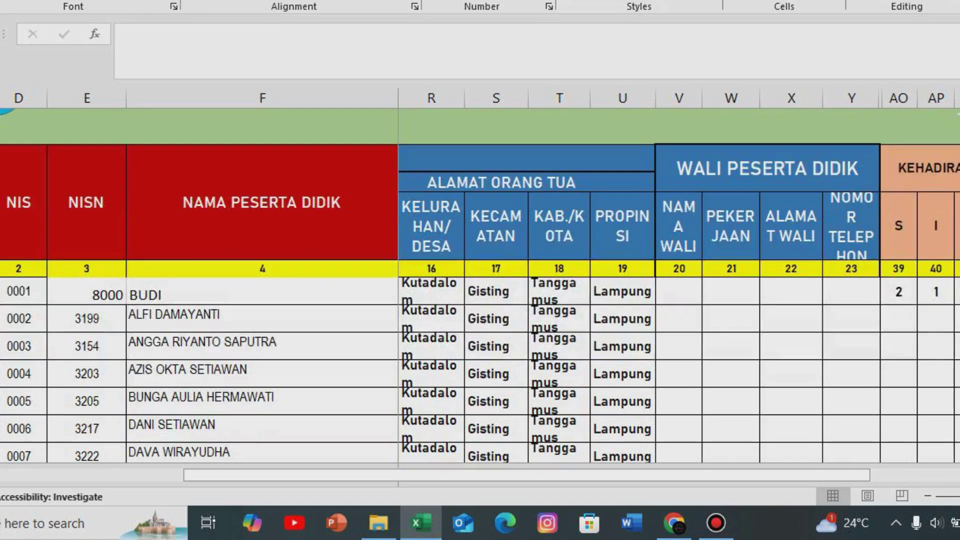
{"action": "scroll", "coordinate": [480, 280], "scroll_direction": "up", "scroll_amount": 1}
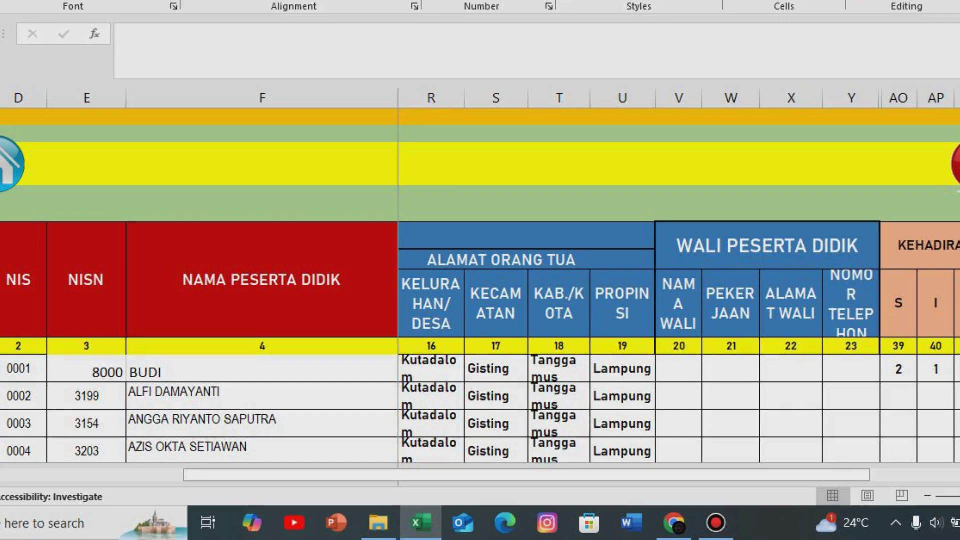
- Open the Intrakurikuler sheet by way of the workbook's home page and review its Mata Pelajaran list, selecting the first subject
{"action": "left_click", "coordinate": [5, 164]}
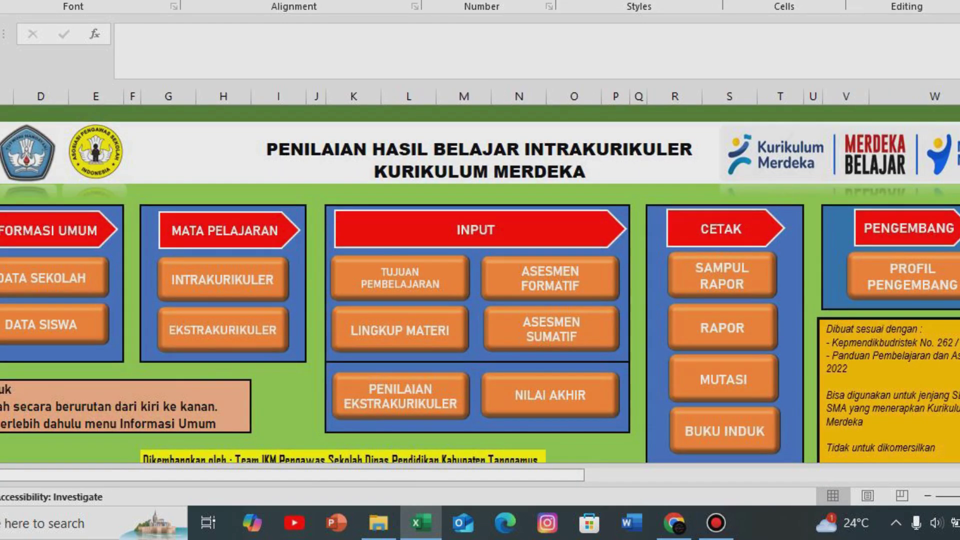
{"action": "left_click", "coordinate": [223, 279]}
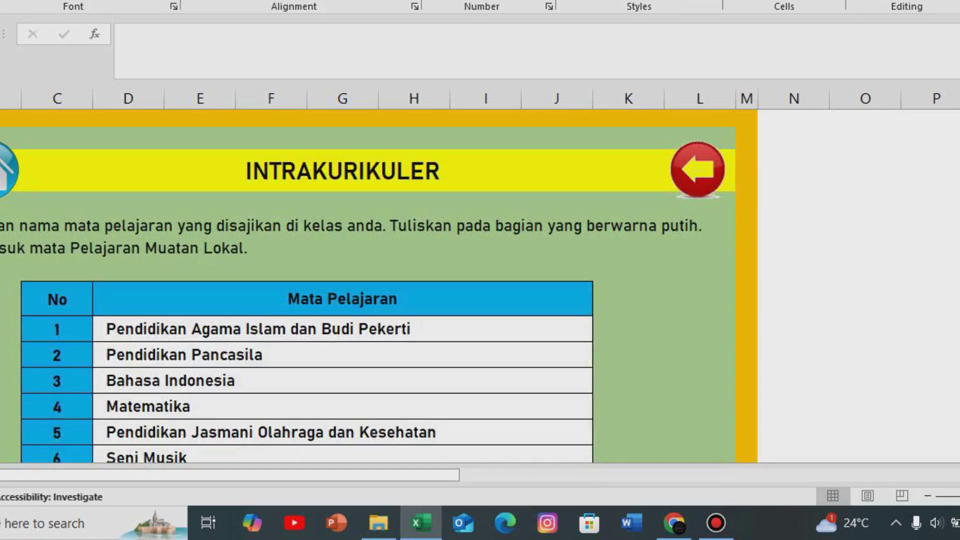
{"action": "scroll", "coordinate": [370, 285], "scroll_direction": "down", "scroll_amount": 2}
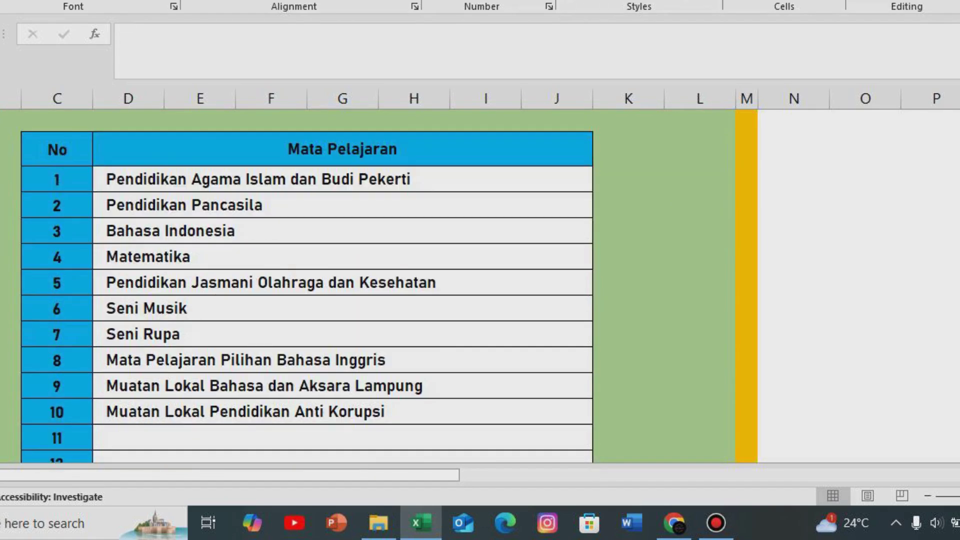
{"action": "scroll", "coordinate": [370, 285], "scroll_direction": "up", "scroll_amount": 1}
{"action": "scroll", "coordinate": [370, 285], "scroll_direction": "up", "scroll_amount": 1}
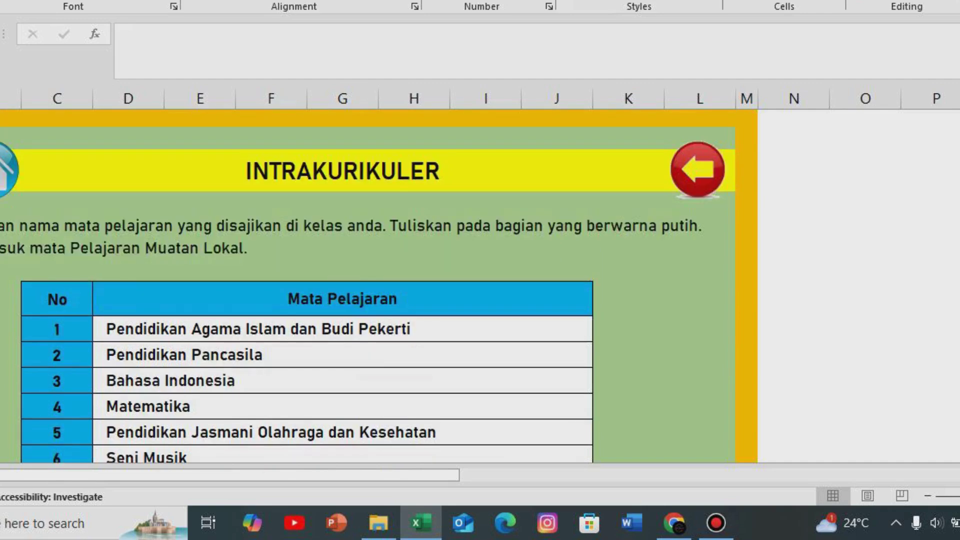
{"action": "scroll", "coordinate": [370, 285], "scroll_direction": "down", "scroll_amount": 1}
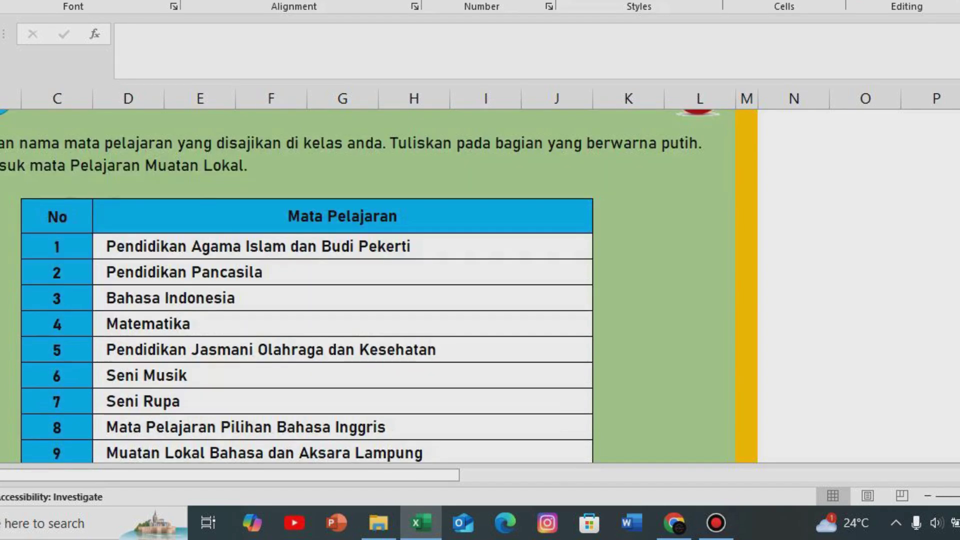
{"action": "scroll", "coordinate": [370, 285], "scroll_direction": "down", "scroll_amount": 1}
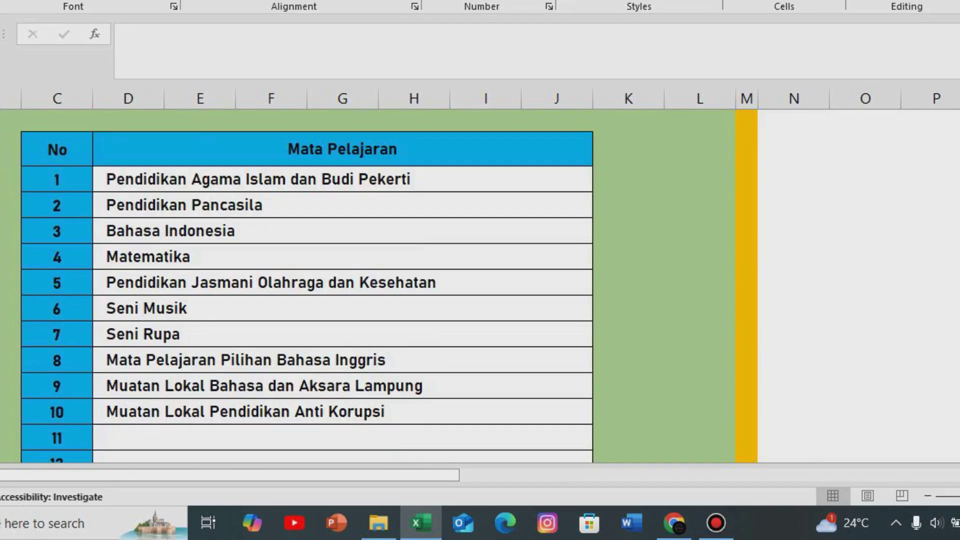
{"action": "scroll", "coordinate": [370, 285], "scroll_direction": "up", "scroll_amount": 1}
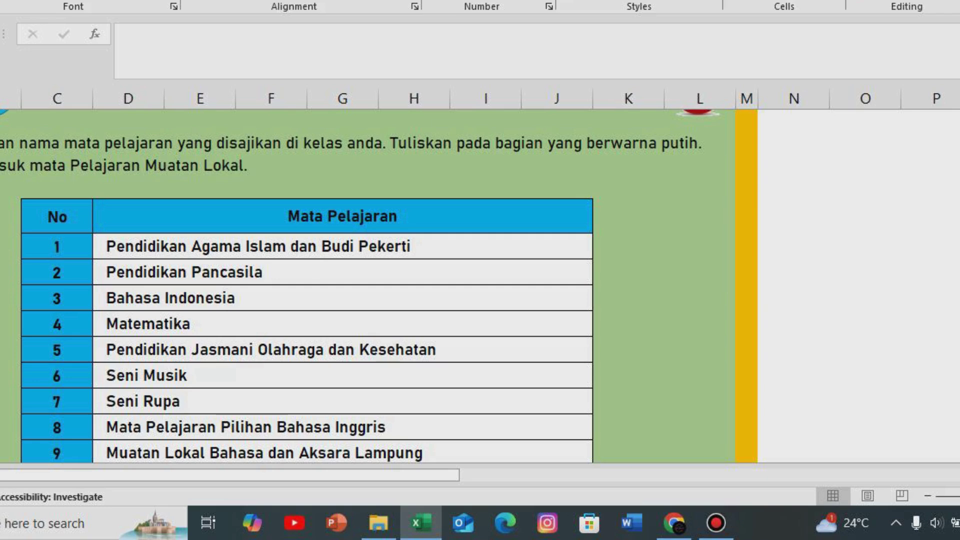
{"action": "left_click", "coordinate": [343, 246]}
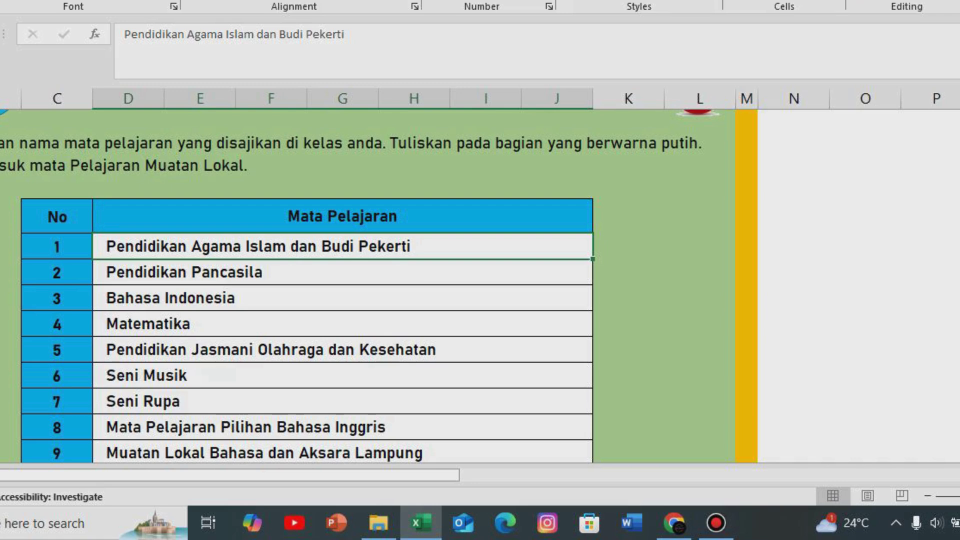
- Review the Mata Pelajaran entries on the Intrakurikuler sheet from Pendidikan Pancasila through Seni Rupa, one by one
{"action": "left_click", "coordinate": [342, 272]}
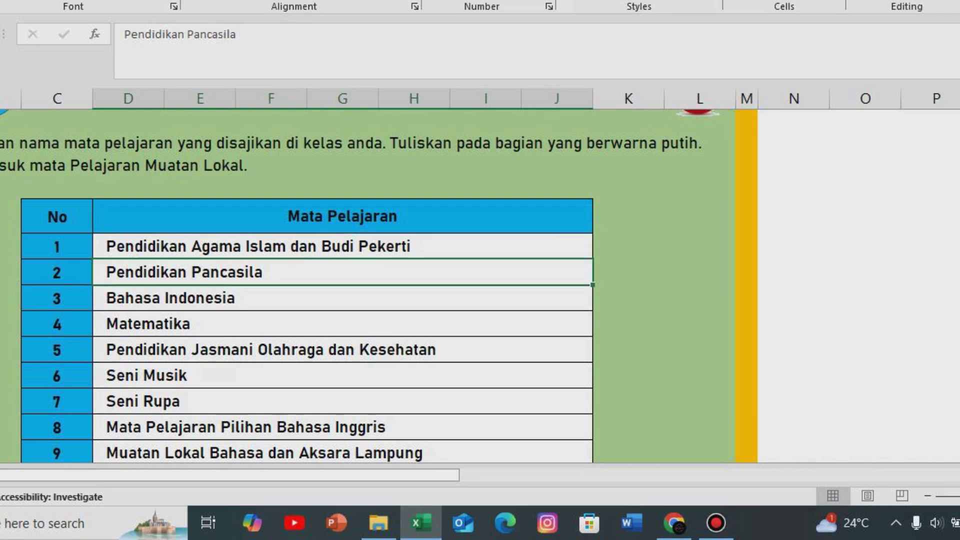
{"action": "left_click", "coordinate": [343, 298]}
{"action": "left_click", "coordinate": [343, 324]}
{"action": "scroll", "coordinate": [343, 300], "scroll_direction": "down", "scroll_amount": 1}
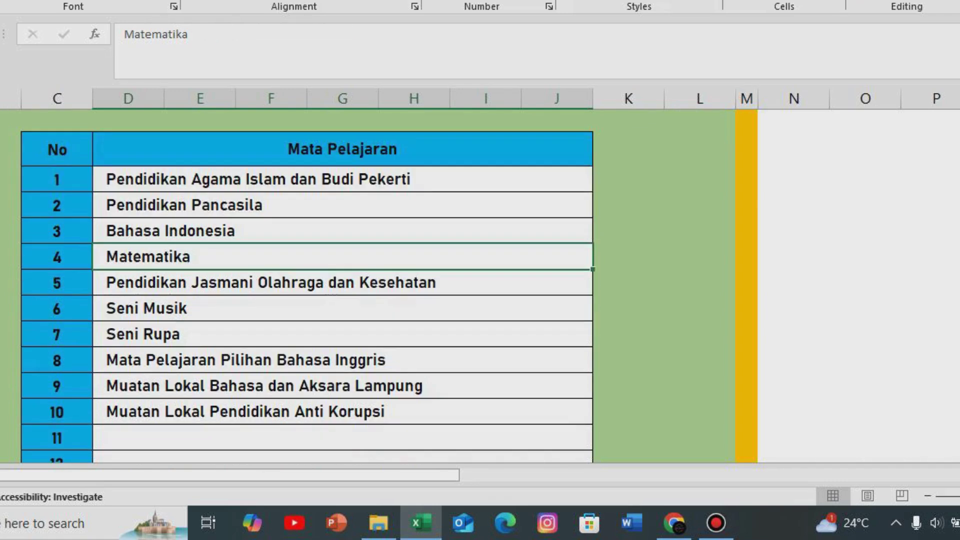
{"action": "left_click", "coordinate": [342, 283]}
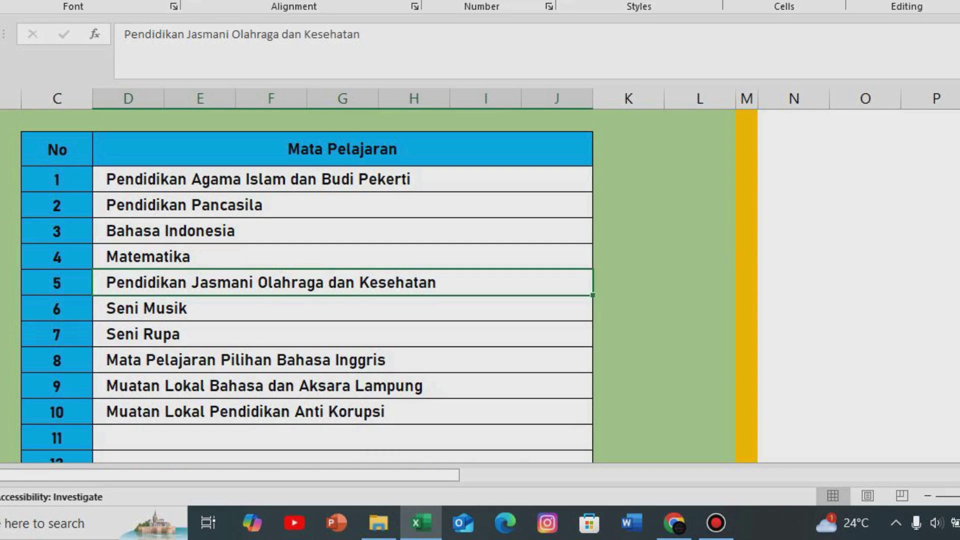
{"action": "left_click", "coordinate": [342, 308]}
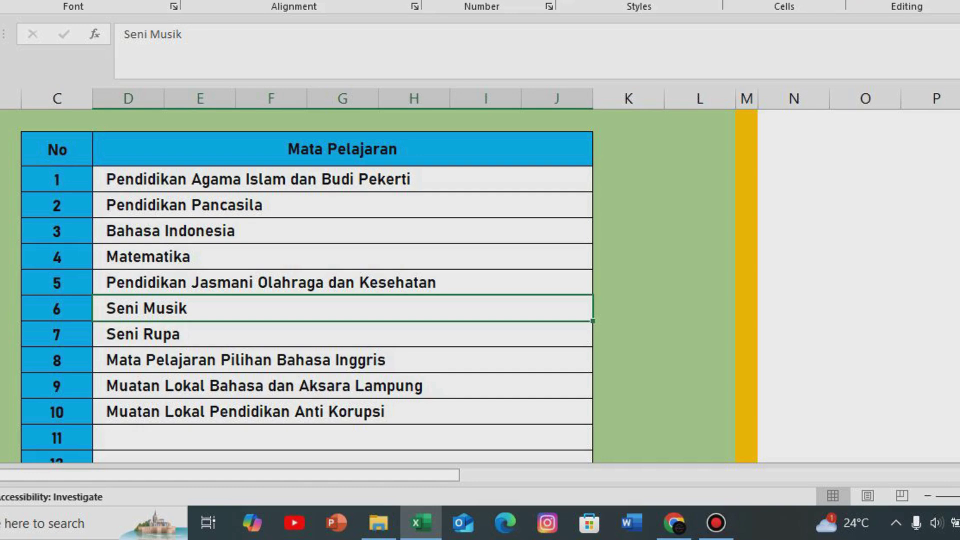
{"action": "key", "text": "Down"}
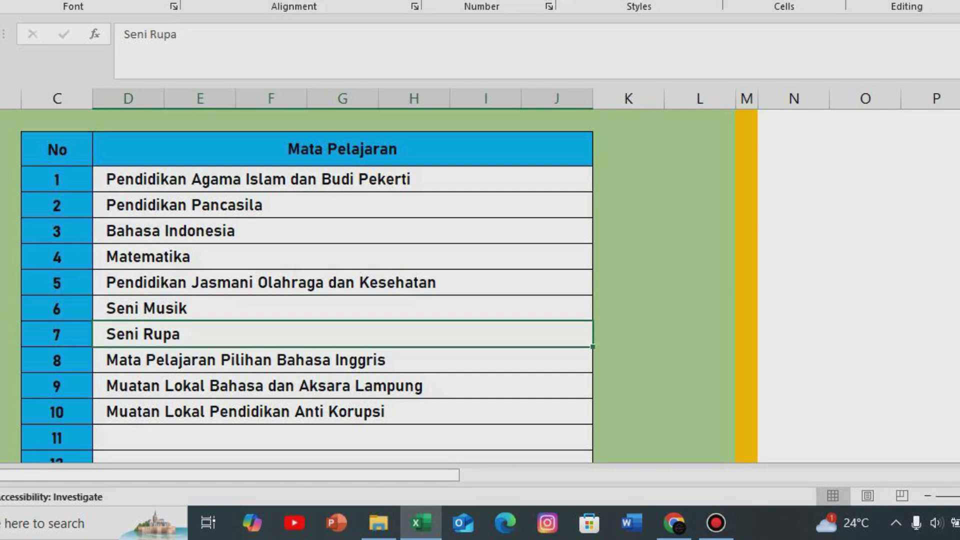
{"action": "key", "text": "Up"}
{"action": "key", "text": "Down"}
{"action": "scroll", "coordinate": [307, 285], "scroll_direction": "down", "scroll_amount": 1}
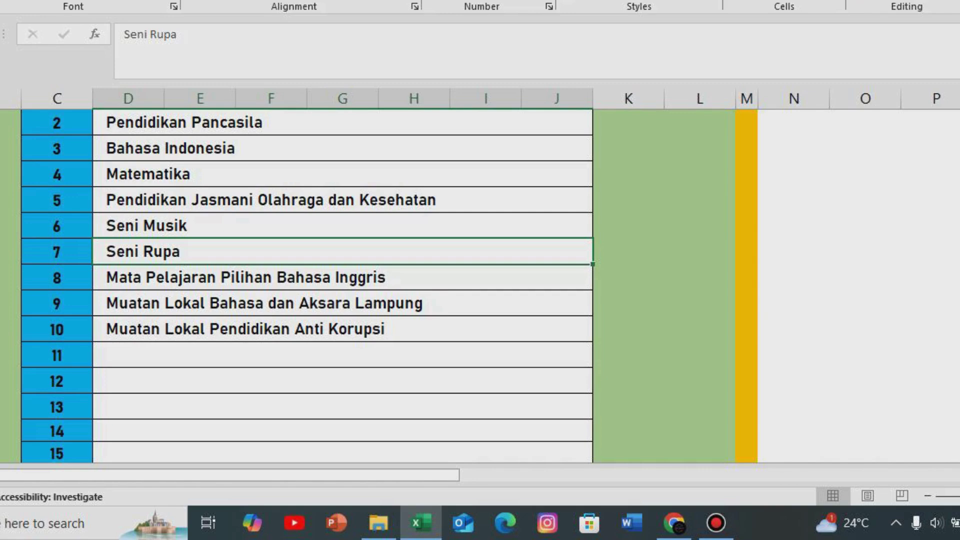
- Select the Mata Pelajaran Pilihan Bahasa Inggris entry and look over the whole subject list with the instructions above it
{"action": "left_click", "coordinate": [308, 277]}
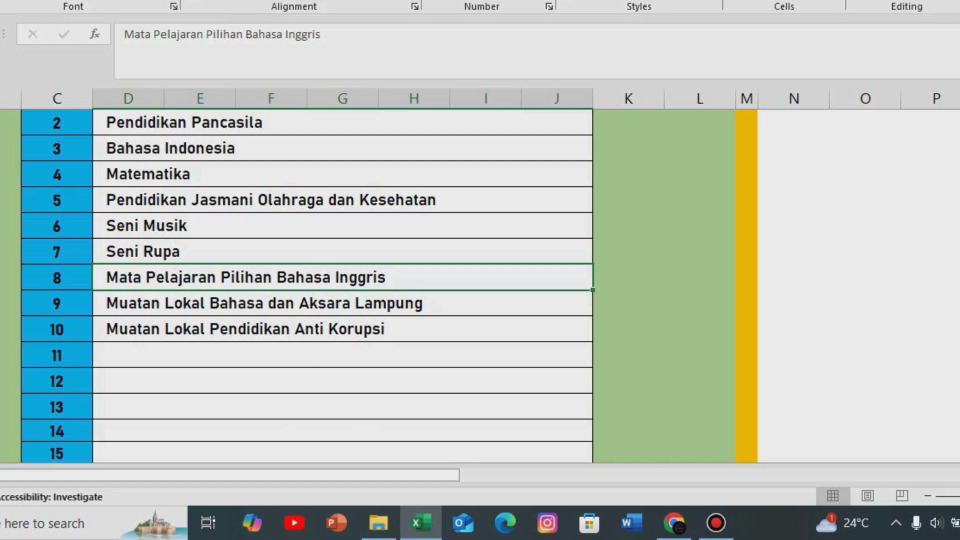
{"action": "scroll", "coordinate": [340, 285], "scroll_direction": "up", "scroll_amount": 2}
{"action": "scroll", "coordinate": [340, 285], "scroll_direction": "down", "scroll_amount": 1}
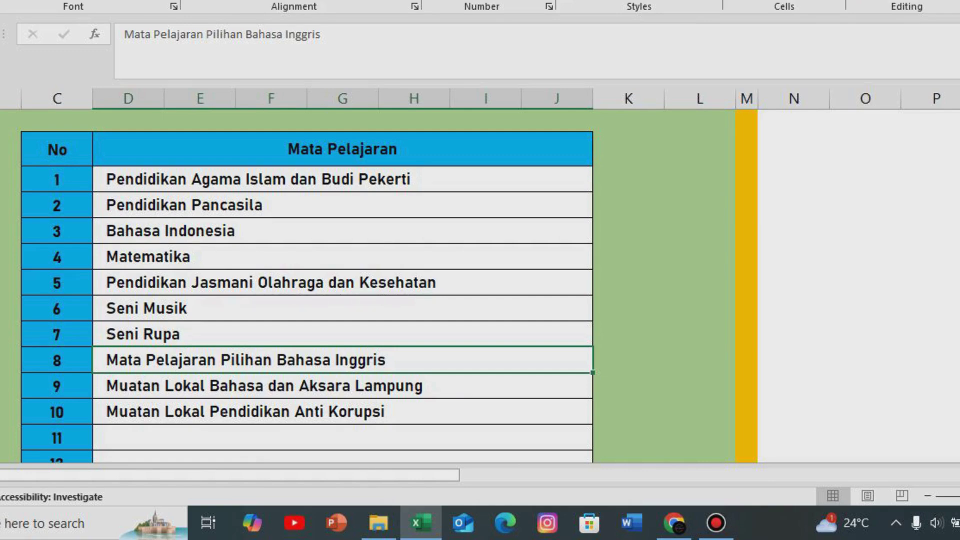
{"action": "scroll", "coordinate": [340, 285], "scroll_direction": "up", "scroll_amount": 1}
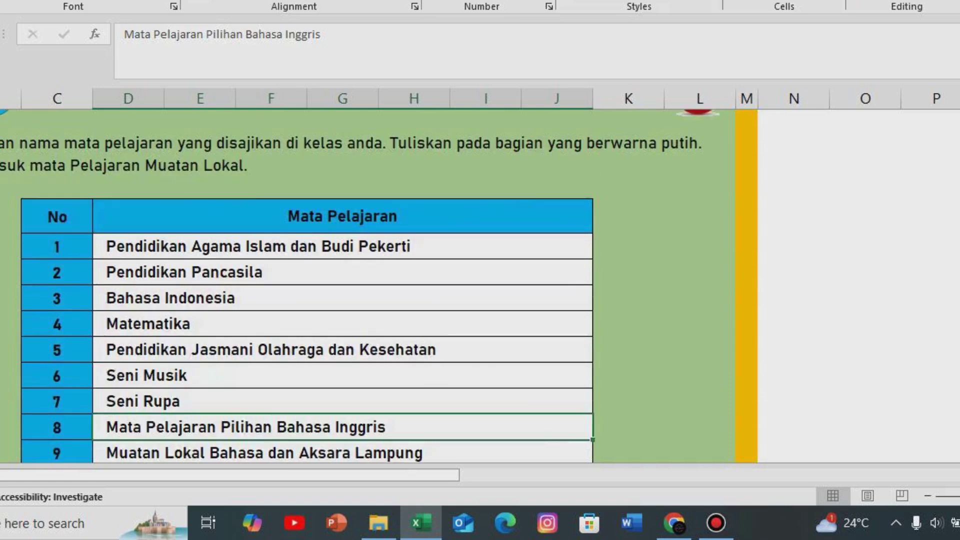
{"action": "scroll", "coordinate": [340, 285], "scroll_direction": "down", "scroll_amount": 1}
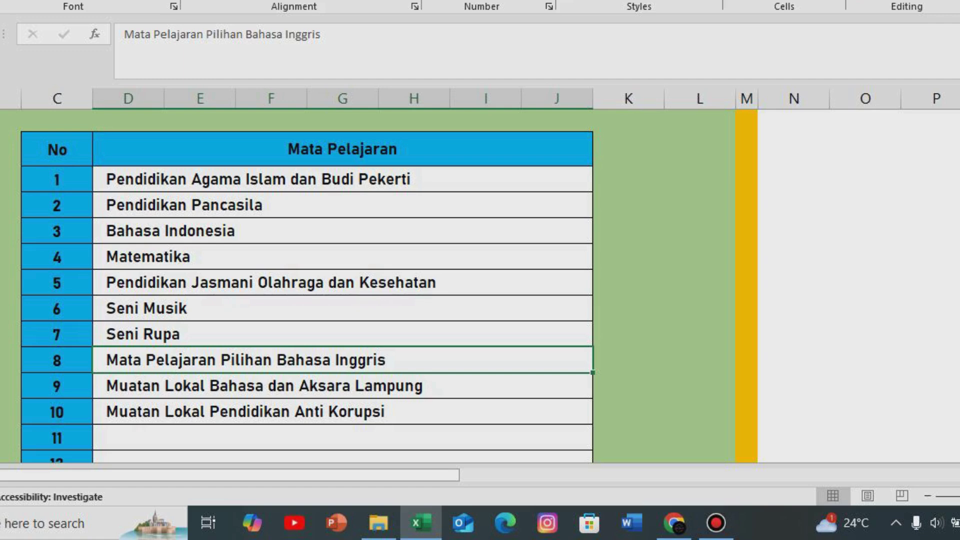
{"action": "scroll", "coordinate": [350, 275], "scroll_direction": "up", "scroll_amount": 1}
{"action": "scroll", "coordinate": [350, 275], "scroll_direction": "up", "scroll_amount": 1}
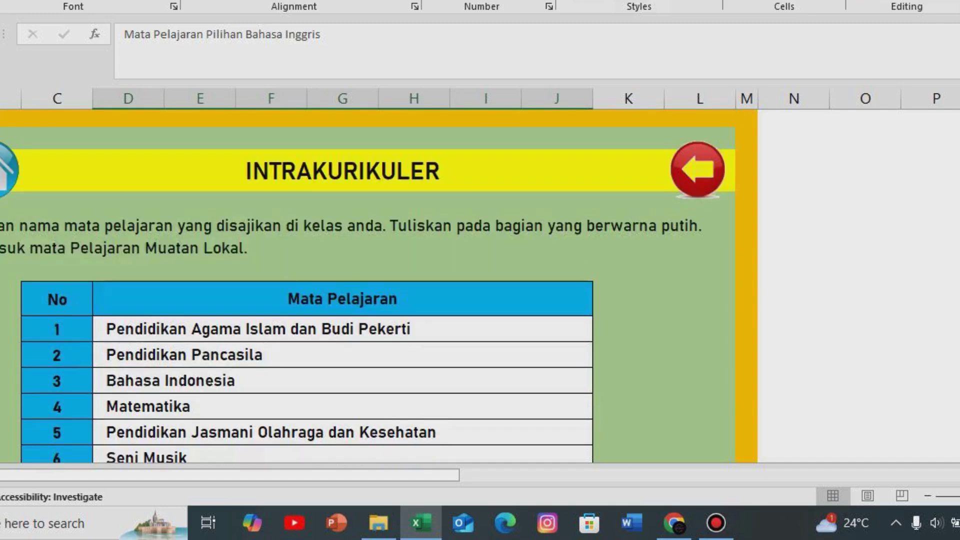
- Open the Ekstrakurikuler sheet by way of the workbook's home page, review its Program Ekstrakurikuler list, and leave the sheet
{"action": "left_click", "coordinate": [6, 171]}
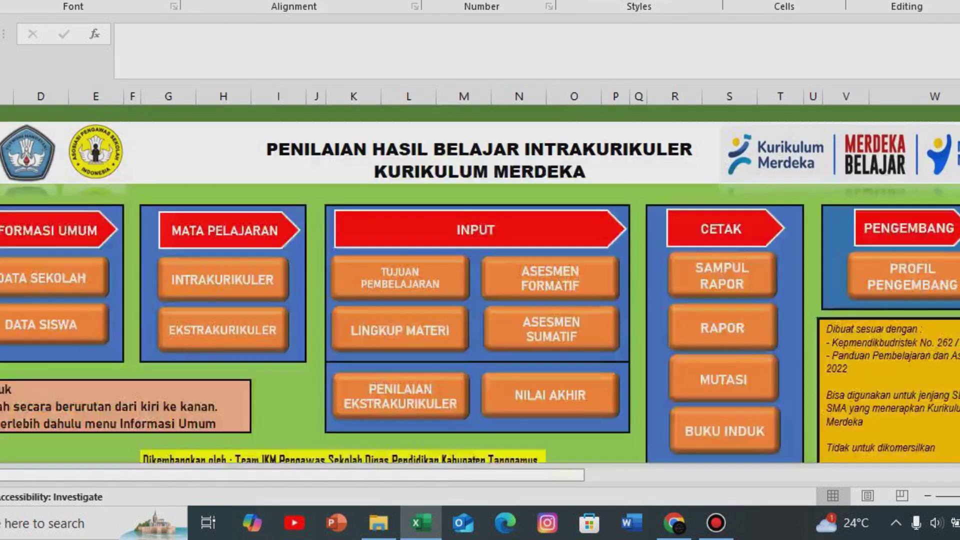
{"action": "left_click", "coordinate": [218, 330]}
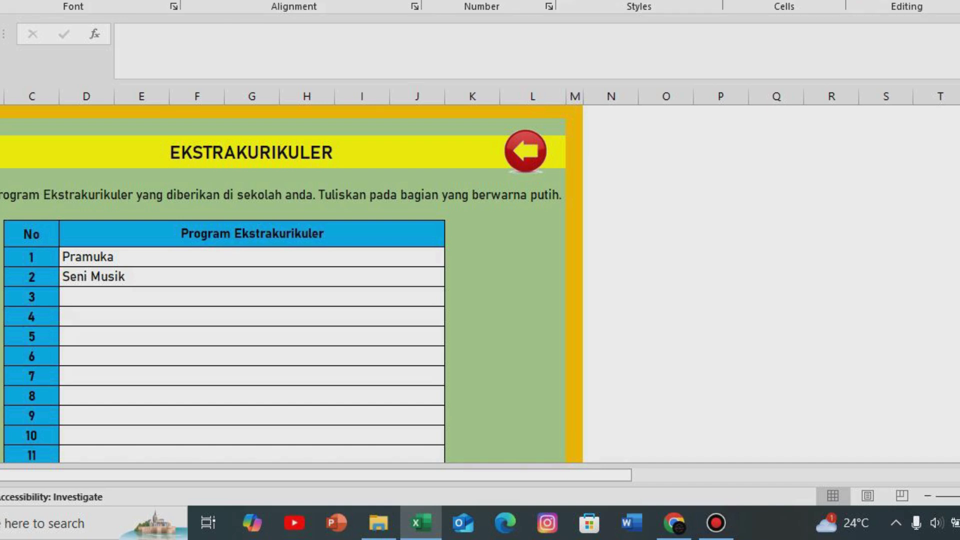
{"action": "left_click", "coordinate": [250, 257]}
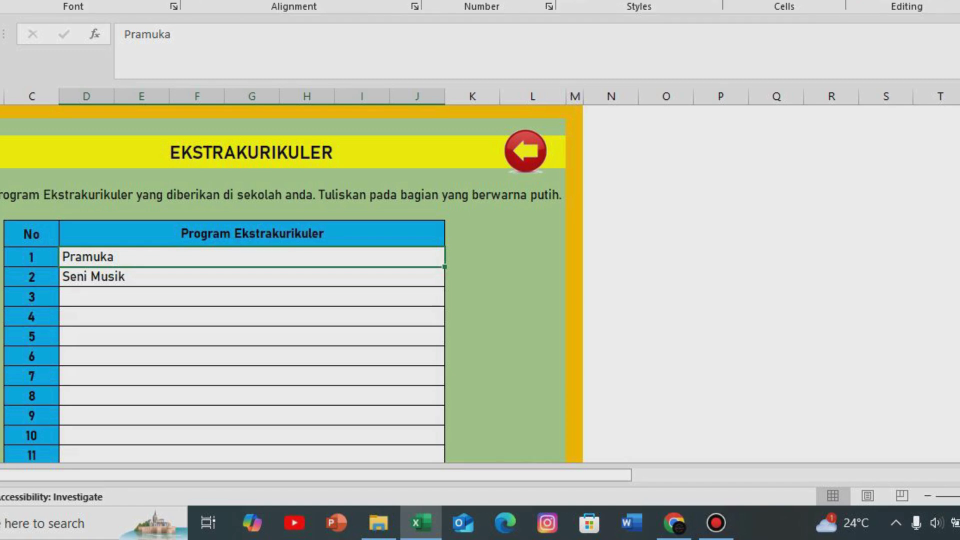
{"action": "left_click", "coordinate": [250, 296]}
{"action": "left_click", "coordinate": [250, 256]}
{"action": "left_click", "coordinate": [525, 151]}
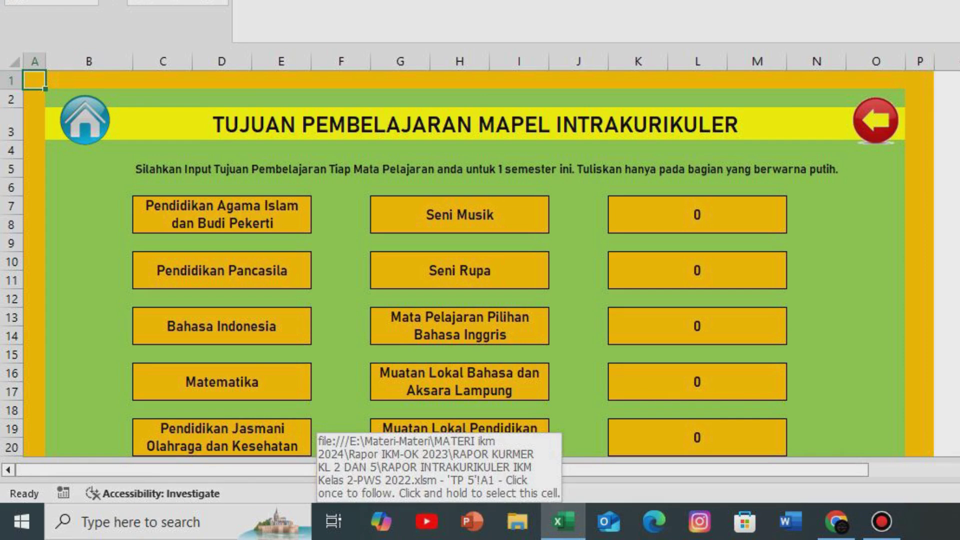
- From the Tujuan Pembelajaran subject overview, open Pendidikan Agama Islam dan Budi Pekerti and examine its list of learning objectives
{"action": "scroll", "coordinate": [453, 263], "scroll_direction": "down", "scroll_amount": 1}
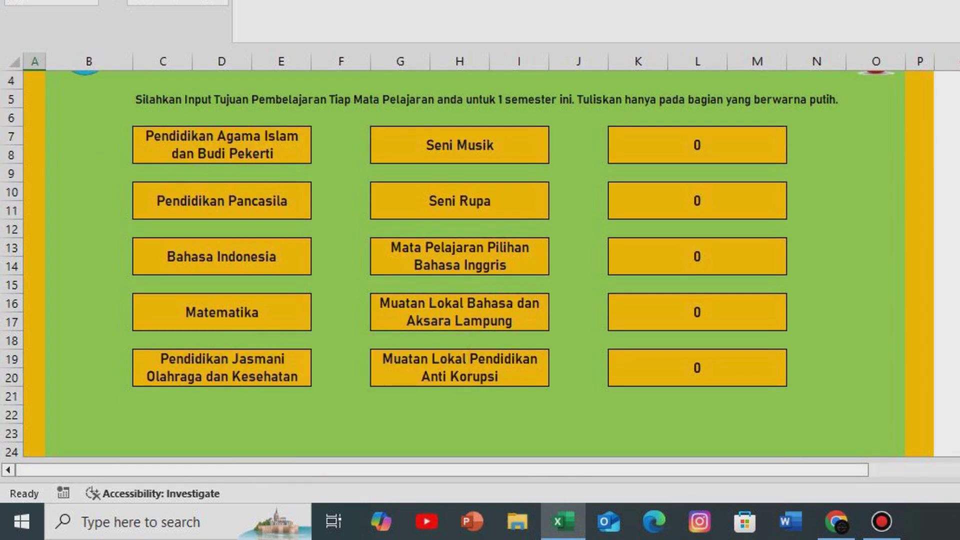
{"action": "scroll", "coordinate": [453, 263], "scroll_direction": "up", "scroll_amount": 1}
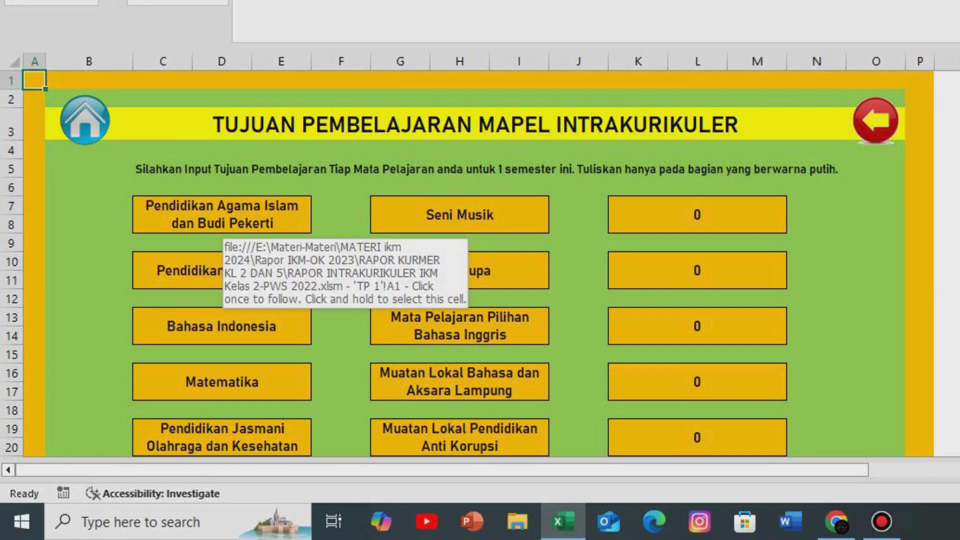
{"action": "left_click", "coordinate": [220, 226]}
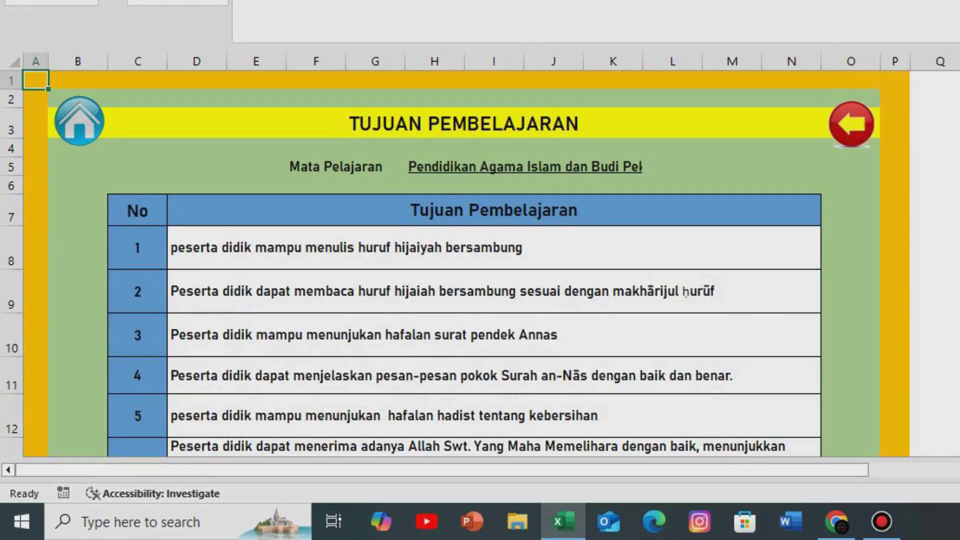
{"action": "scroll", "coordinate": [453, 263], "scroll_direction": "down", "scroll_amount": 2}
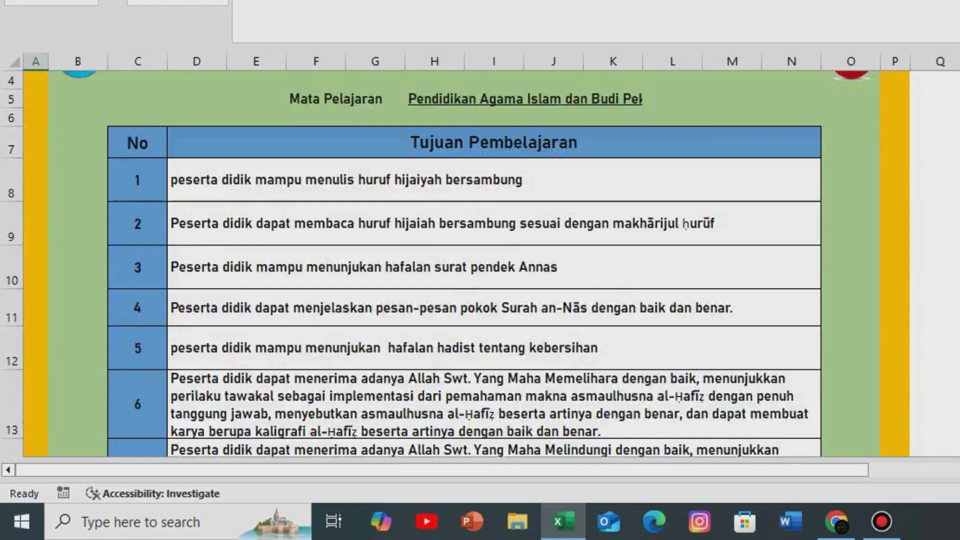
{"action": "scroll", "coordinate": [453, 264], "scroll_direction": "up", "scroll_amount": 2}
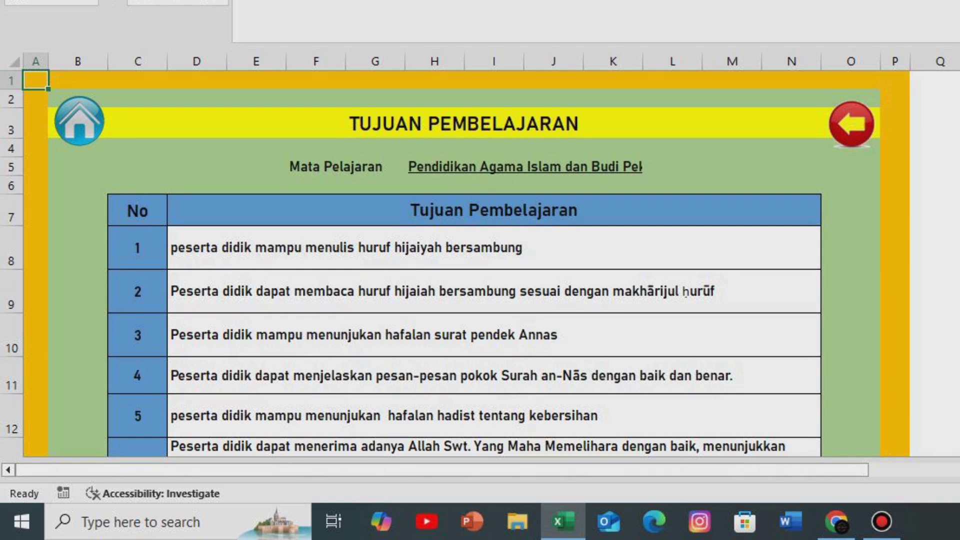
{"action": "scroll", "coordinate": [464, 265], "scroll_direction": "down", "scroll_amount": 4}
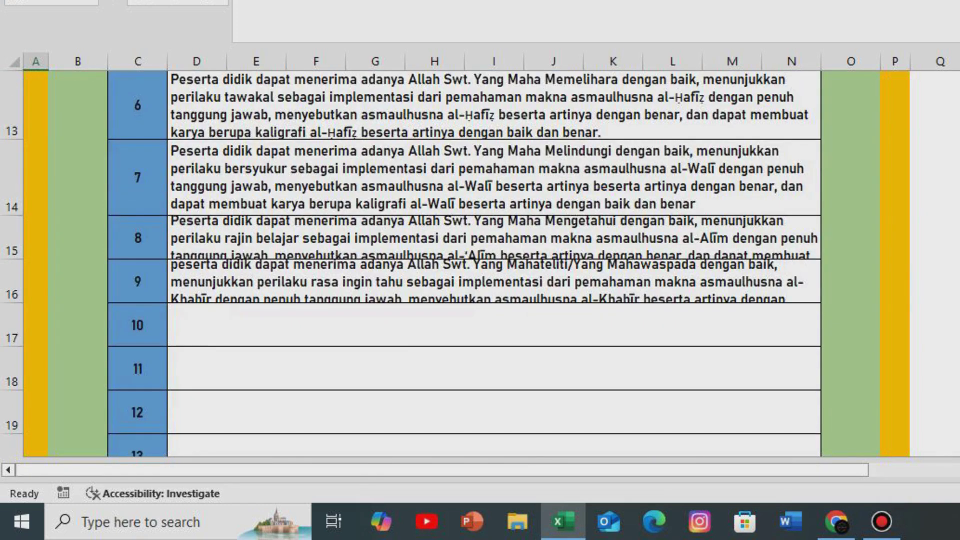
{"action": "scroll", "coordinate": [464, 265], "scroll_direction": "up", "scroll_amount": 3}
{"action": "scroll", "coordinate": [464, 265], "scroll_direction": "down", "scroll_amount": 2}
{"action": "scroll", "coordinate": [464, 265], "scroll_direction": "down", "scroll_amount": 2}
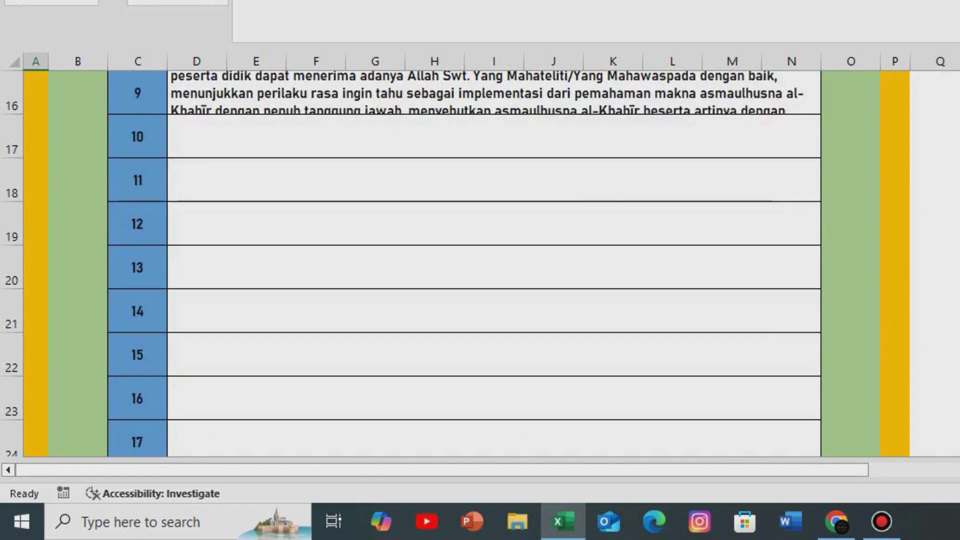
{"action": "scroll", "coordinate": [464, 265], "scroll_direction": "up", "scroll_amount": 3}
{"action": "scroll", "coordinate": [464, 265], "scroll_direction": "up", "scroll_amount": 2}
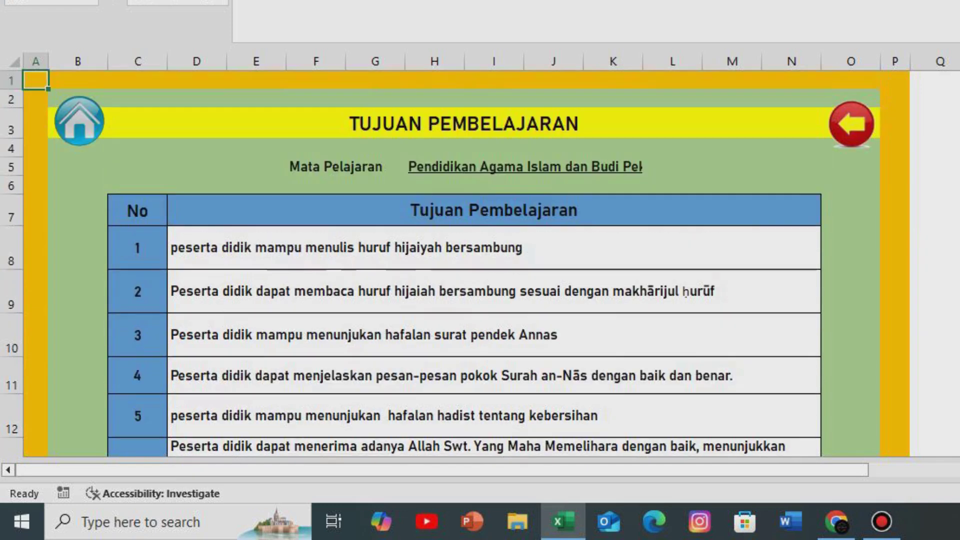
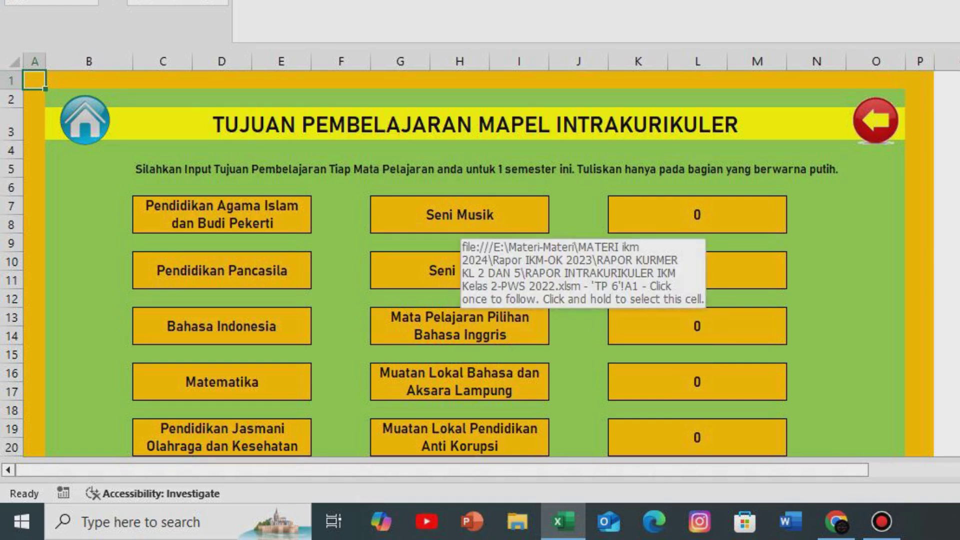
- View the Tujuan Pembelajaran sheets for Seni Musik and Seni Rupa, returning to the subject overview after each
{"action": "left_click", "coordinate": [459, 228]}
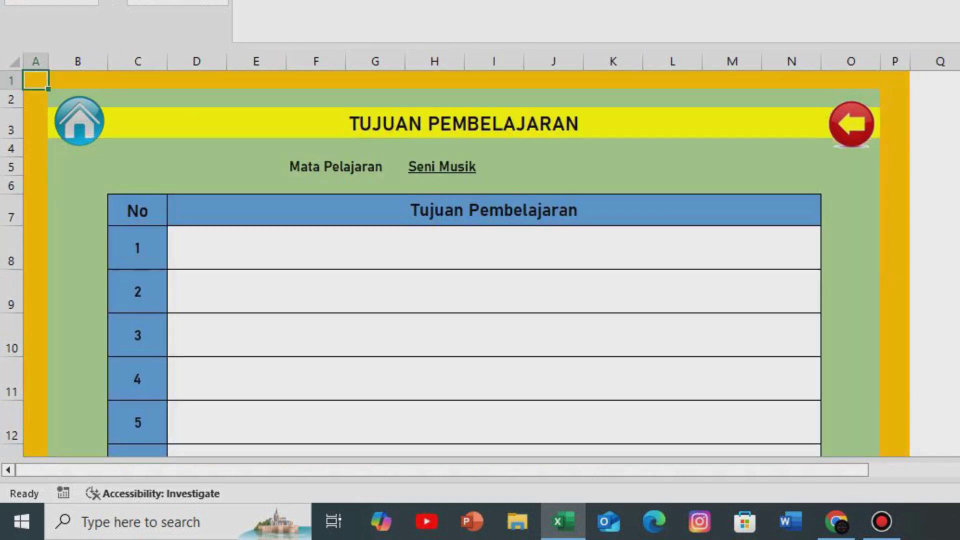
{"action": "key", "text": "ctrl+Page_Up"}
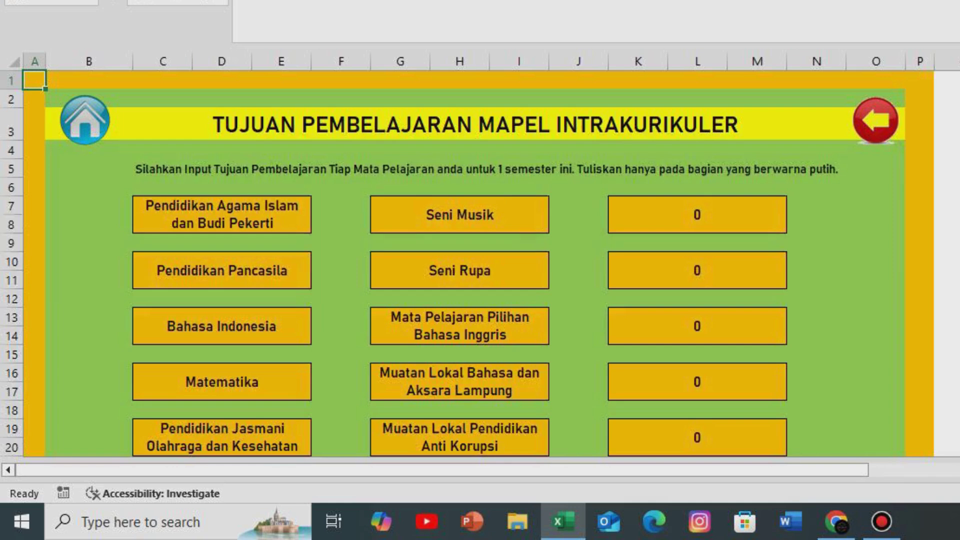
{"action": "left_click", "coordinate": [459, 270]}
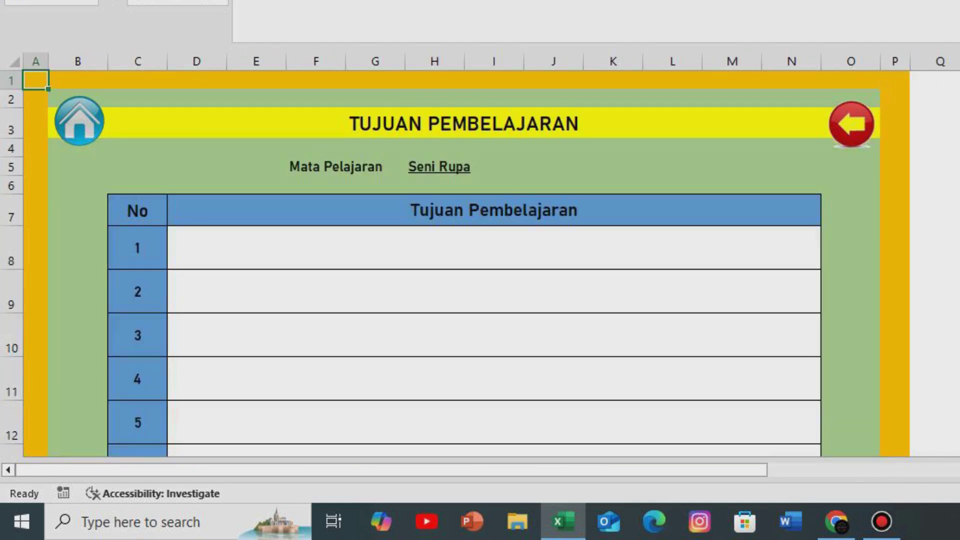
{"action": "scroll", "coordinate": [480, 260], "scroll_direction": "down", "scroll_amount": 2}
{"action": "scroll", "coordinate": [481, 260], "scroll_direction": "up", "scroll_amount": 2}
{"action": "key", "text": "ctrl+Page_Up"}
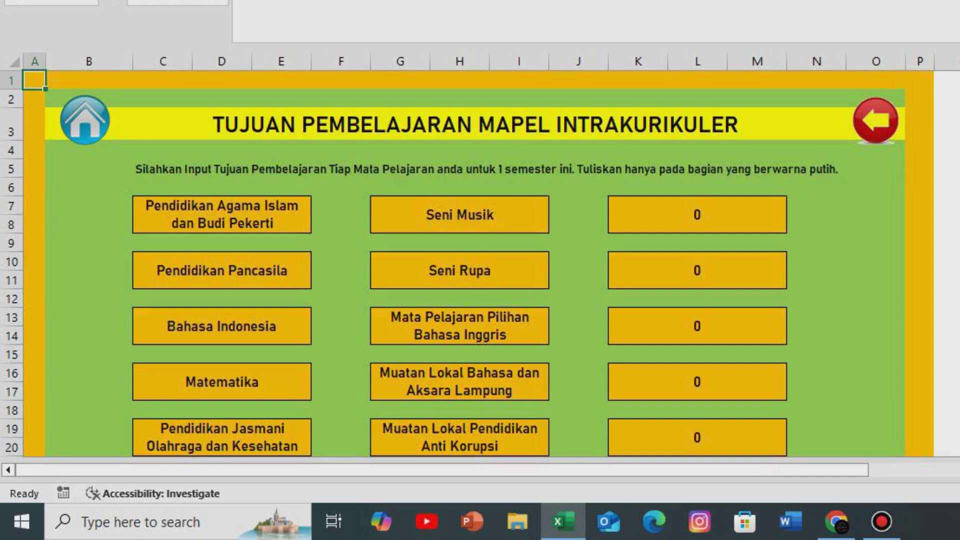
- Open the Tujuan Pembelajaran sheet for Mata Pelajaran Pilihan Bahasa Inggris and look through its numbered rows
{"action": "scroll", "coordinate": [453, 263], "scroll_direction": "down", "scroll_amount": 1}
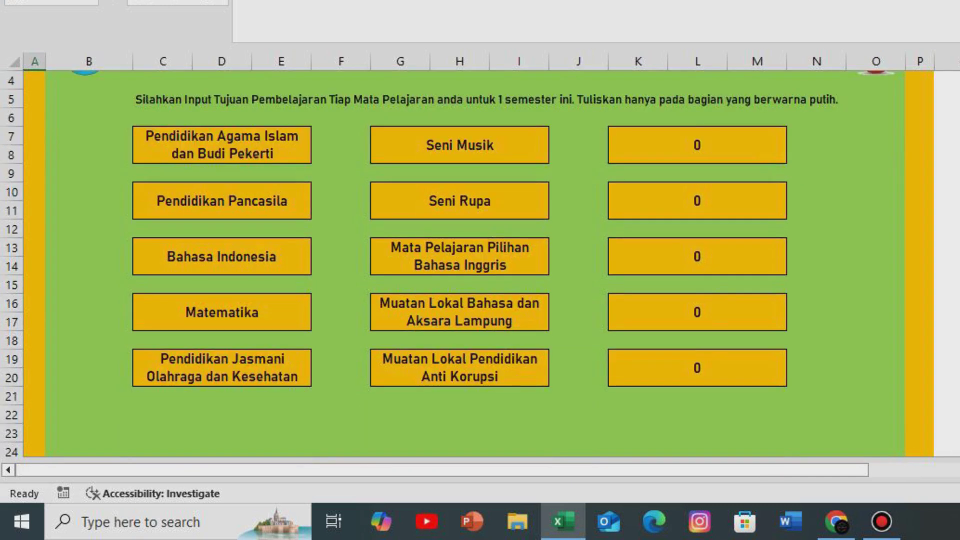
{"action": "left_click", "coordinate": [440, 267]}
{"action": "scroll", "coordinate": [453, 263], "scroll_direction": "down", "scroll_amount": 1}
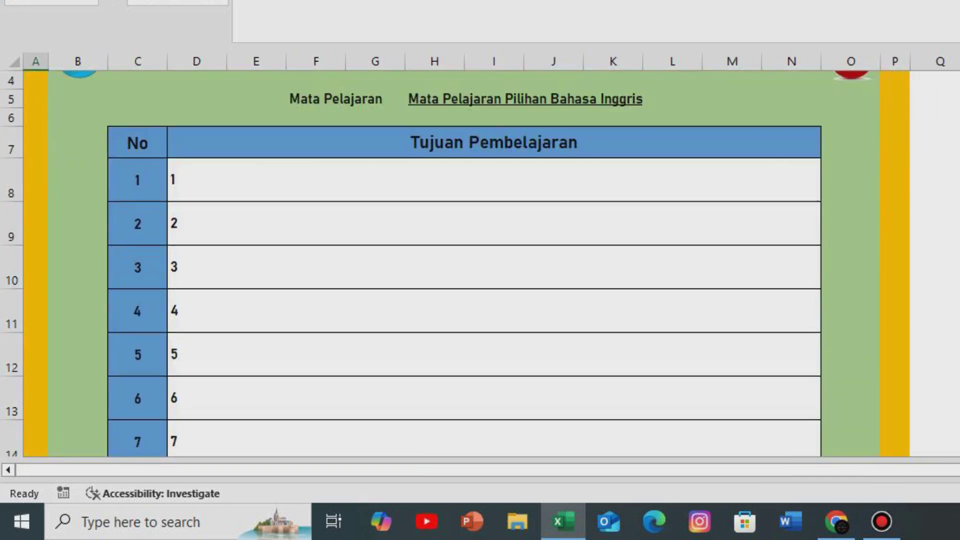
{"action": "scroll", "coordinate": [453, 263], "scroll_direction": "down", "scroll_amount": 2}
{"action": "scroll", "coordinate": [453, 263], "scroll_direction": "down", "scroll_amount": 2}
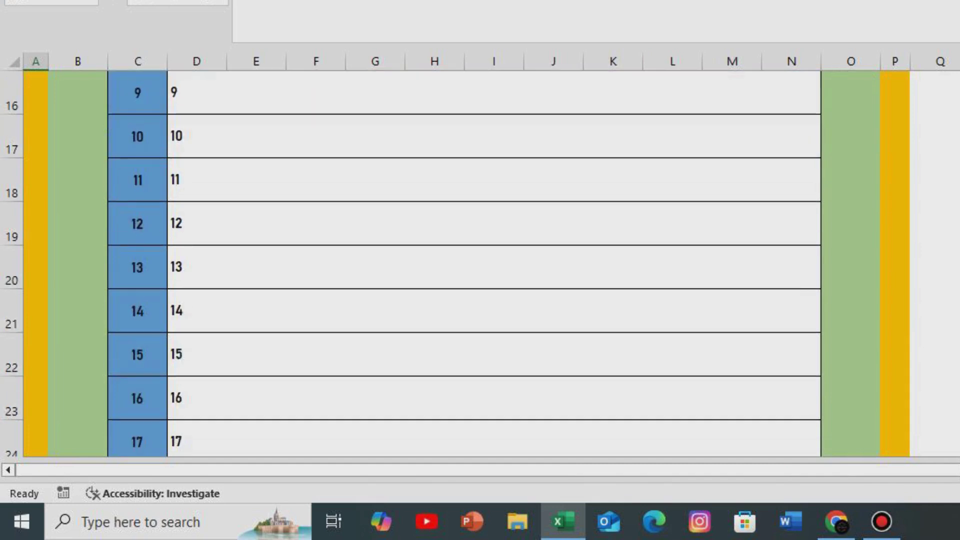
{"action": "scroll", "coordinate": [453, 263], "scroll_direction": "up", "scroll_amount": 5}
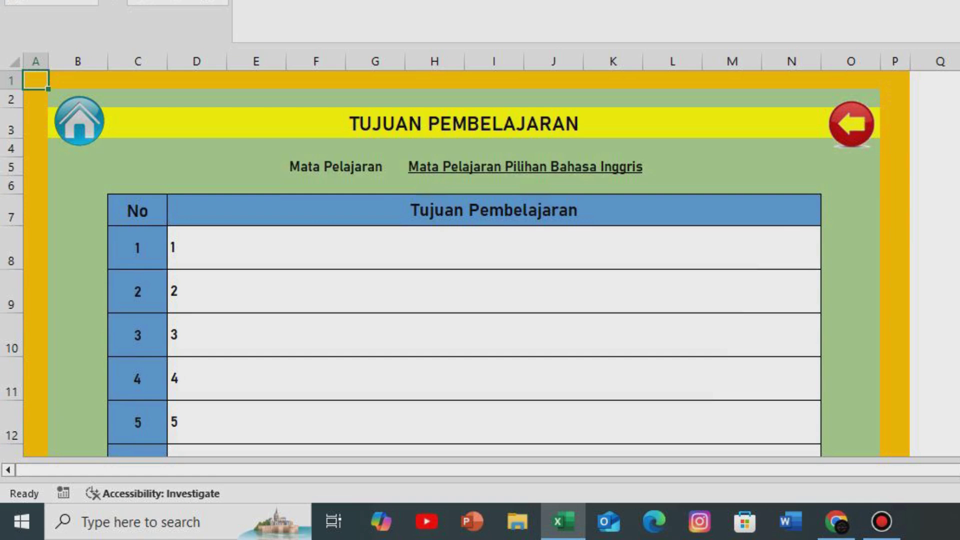
- Clear the Tujuan Pembelajaran entry in row No 1 for Mata Pelajaran Pilihan Bahasa Inggris
{"action": "left_click", "coordinate": [494, 247]}
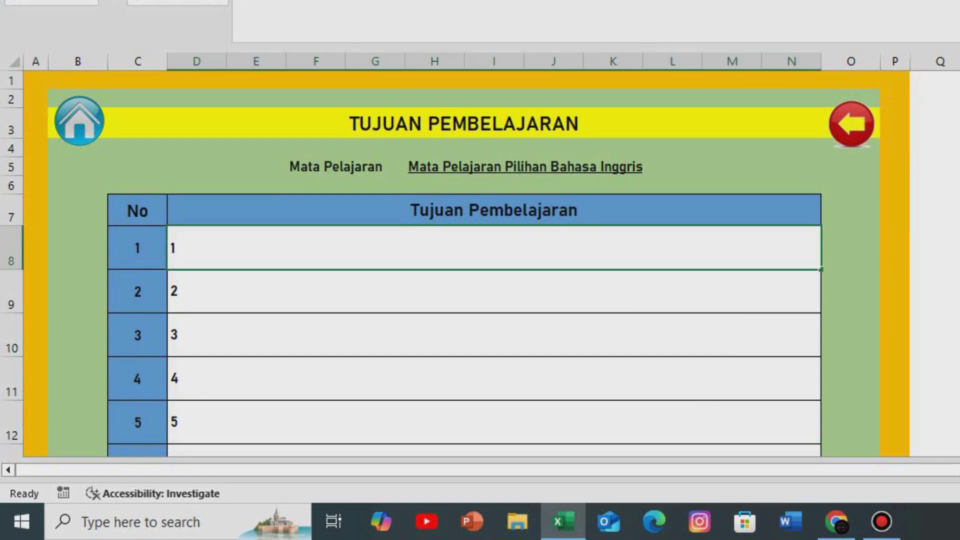
{"action": "key", "text": "F2"}
{"action": "key", "text": "BackSpace"}
{"action": "key", "text": "Return"}
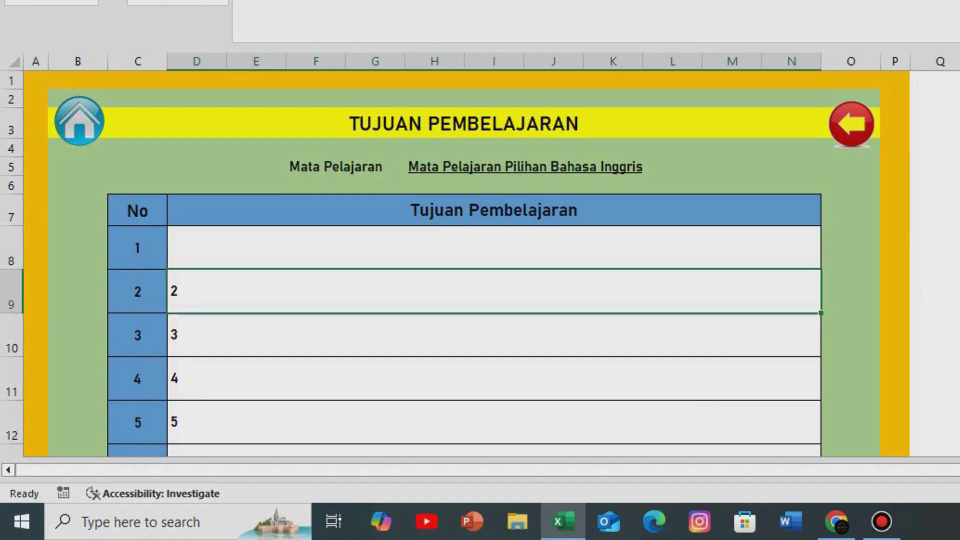
{"action": "scroll", "coordinate": [480, 260], "scroll_direction": "down", "scroll_amount": 1}
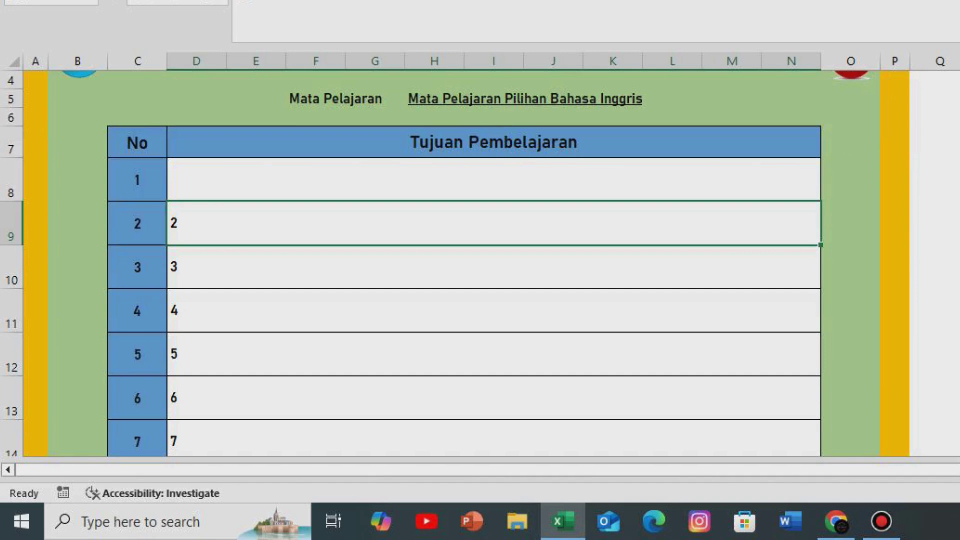
- View the Tujuan Pembelajaran sheets for Muatan Lokal Bahasa dan Aksara Lampung and Muatan Lokal Pendidikan Anti Korupsi, returning to the subject overview after each
{"action": "scroll", "coordinate": [480, 260], "scroll_direction": "up", "scroll_amount": 1}
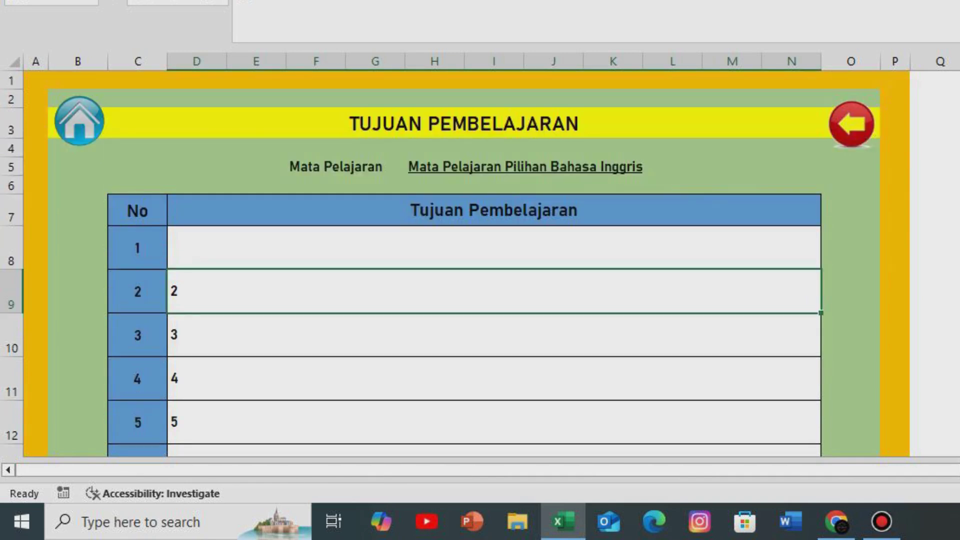
{"action": "key", "text": "ctrl+Page_Up"}
{"action": "scroll", "coordinate": [480, 260], "scroll_direction": "down", "scroll_amount": 1}
{"action": "left_click", "coordinate": [460, 312]}
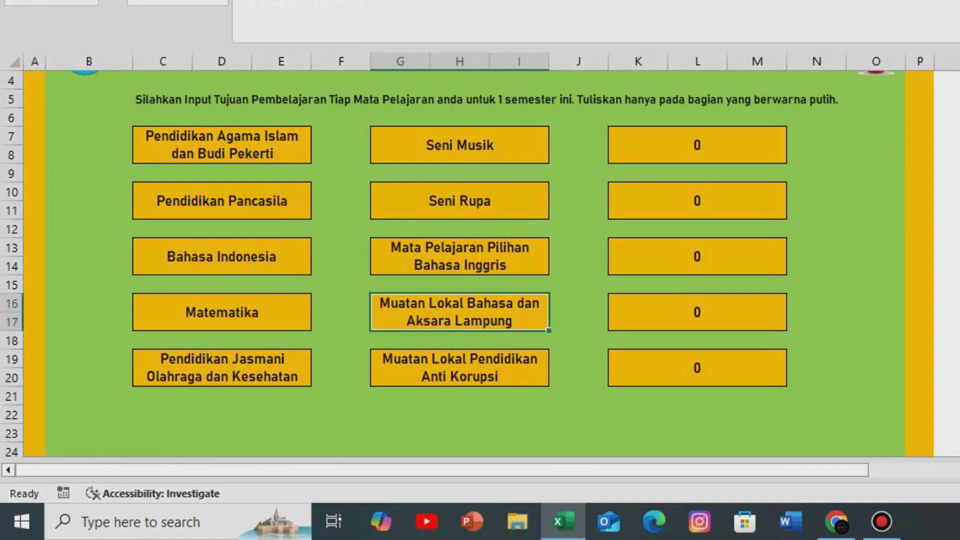
{"action": "scroll", "coordinate": [480, 260], "scroll_direction": "down", "scroll_amount": 6}
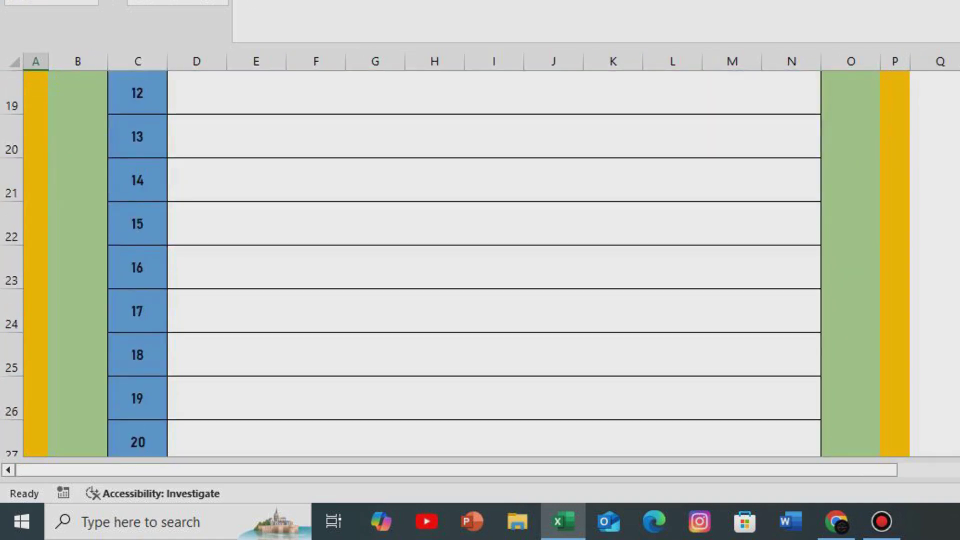
{"action": "scroll", "coordinate": [481, 260], "scroll_direction": "up", "scroll_amount": 6}
{"action": "key", "text": "ctrl+Page_Up"}
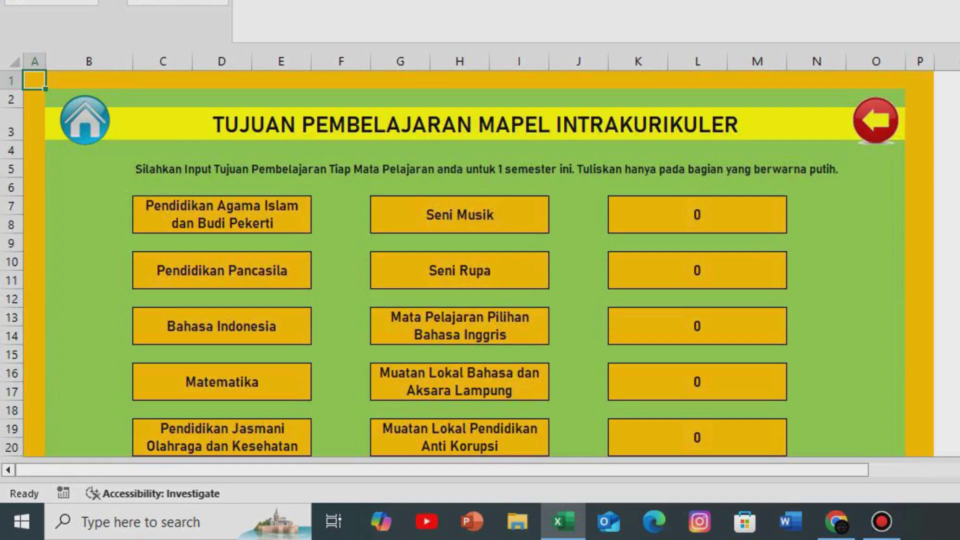
{"action": "scroll", "coordinate": [480, 260], "scroll_direction": "down", "scroll_amount": 2}
{"action": "left_click", "coordinate": [461, 310]}
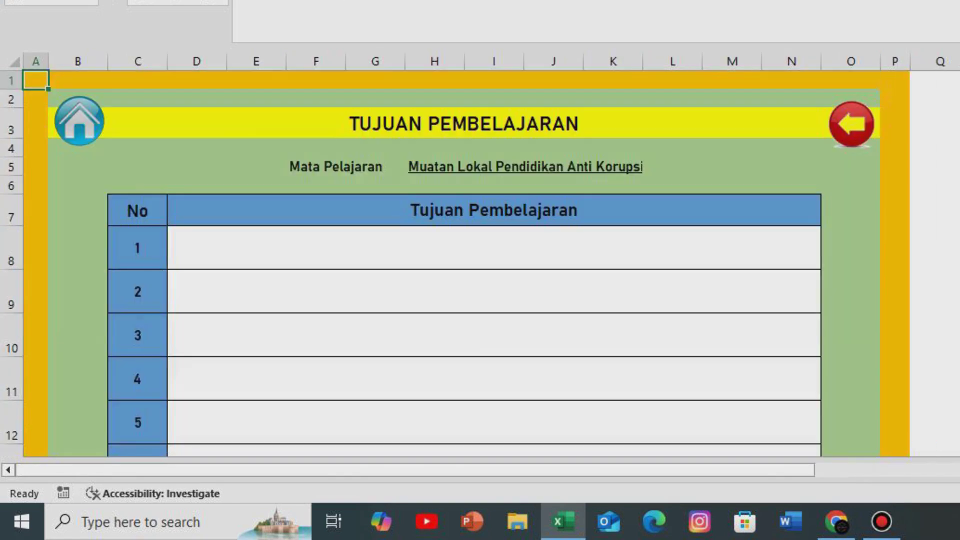
{"action": "key", "text": "ctrl+Page_Up"}
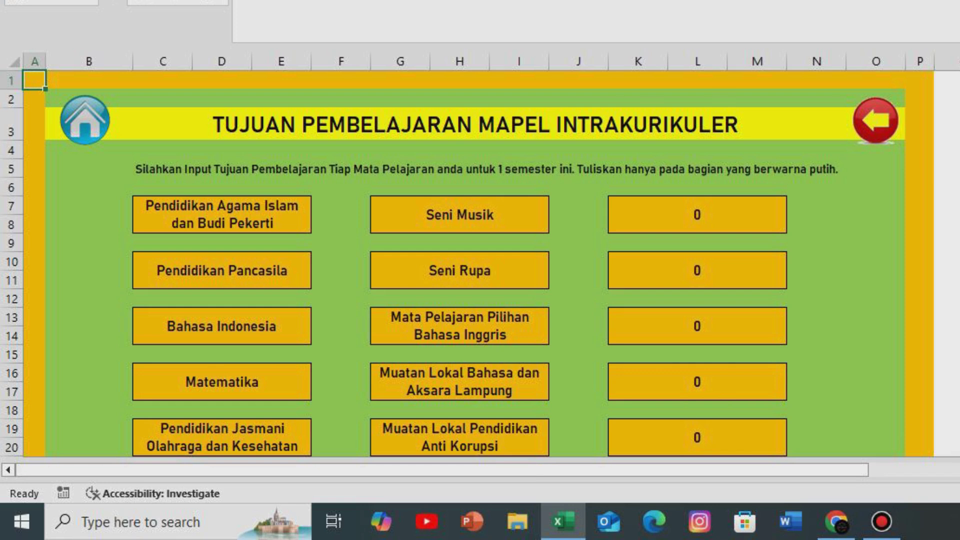
- Go through the home menu to Lingkup Materi and view its Pendidikan Agama Islam dan Budi Pekerti and Pendidikan Pancasila sheets, returning to the overview
{"action": "left_click", "coordinate": [85, 120]}
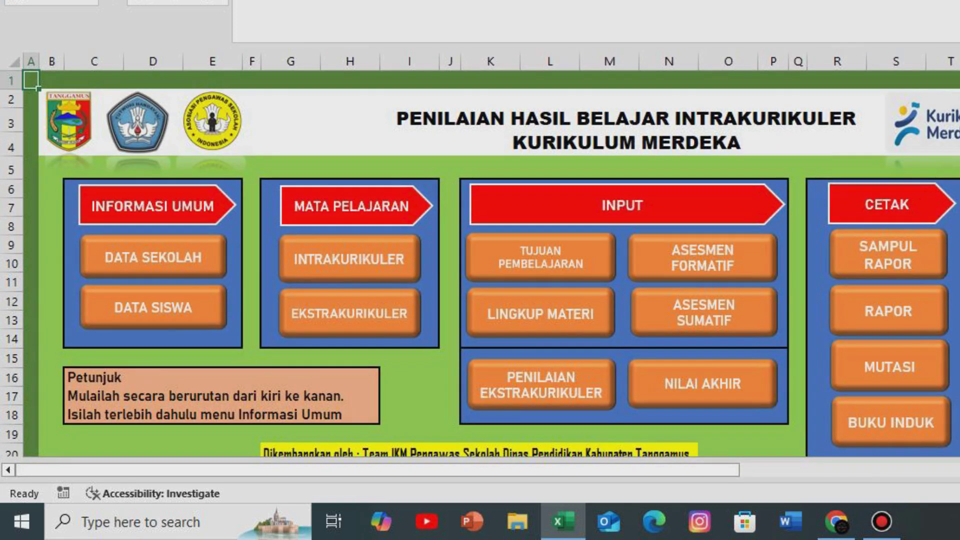
{"action": "left_click", "coordinate": [540, 314]}
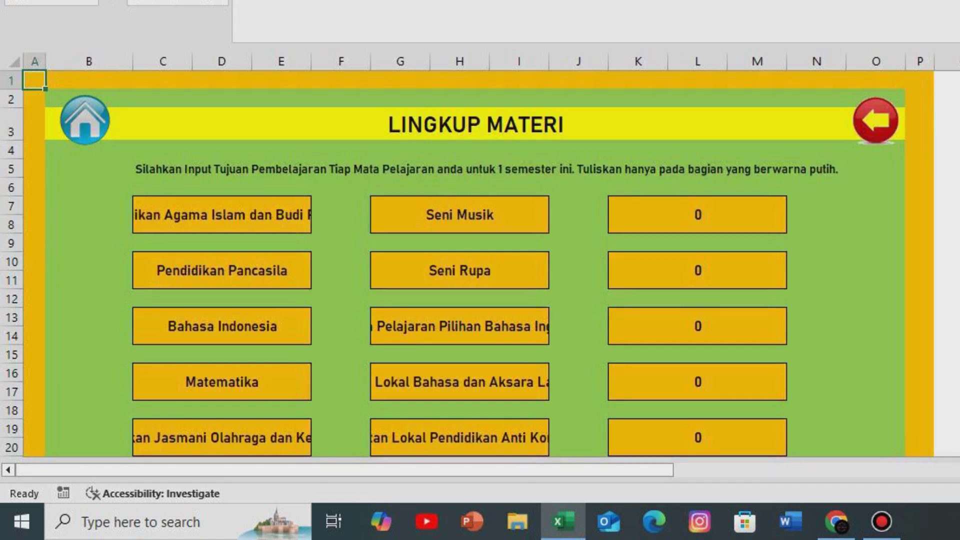
{"action": "left_click", "coordinate": [222, 214]}
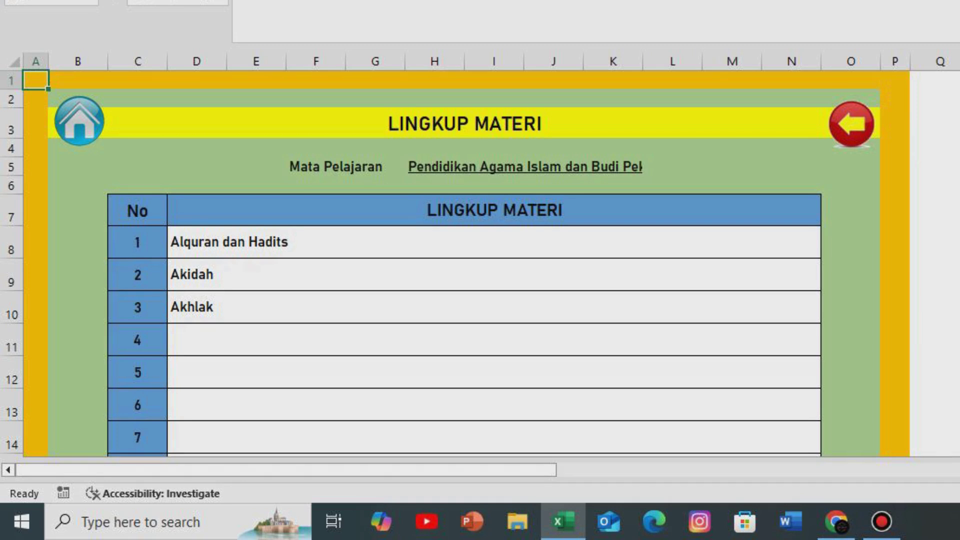
{"action": "left_click", "coordinate": [852, 124]}
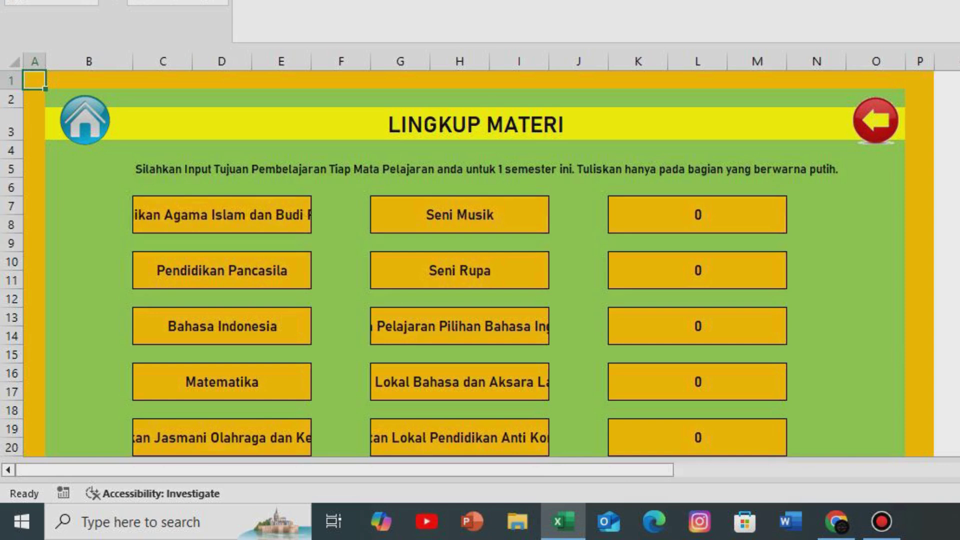
{"action": "left_click", "coordinate": [222, 270]}
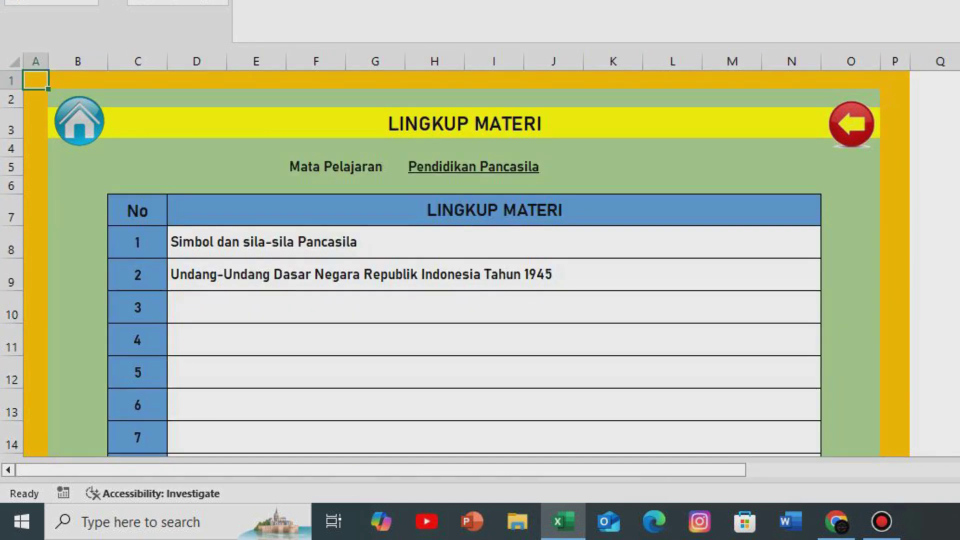
{"action": "left_click", "coordinate": [852, 124]}
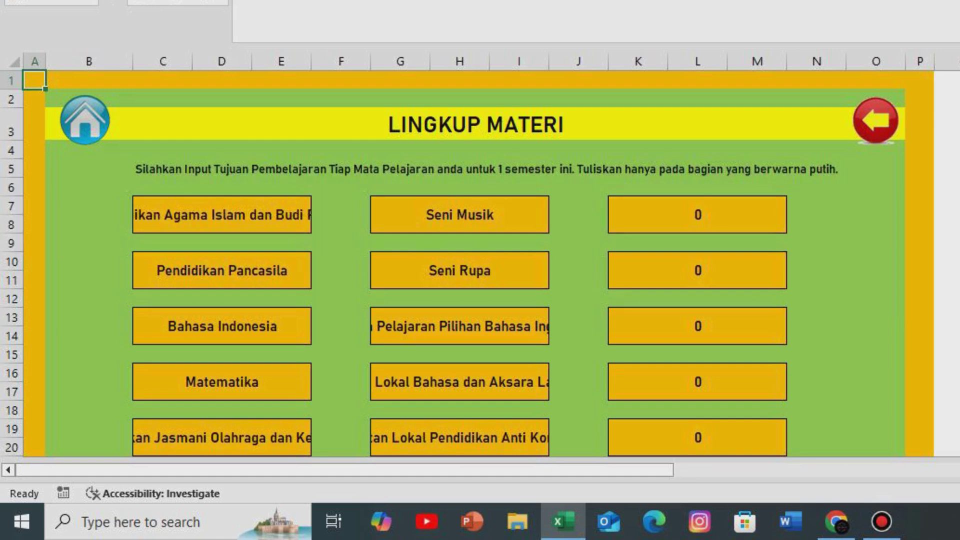
- View the Lingkup Materi sheets for Bahasa Indonesia and Pendidikan Jasmani Olahraga dan Kesehatan, returning to the overview after each
{"action": "double_click", "coordinate": [255, 326]}
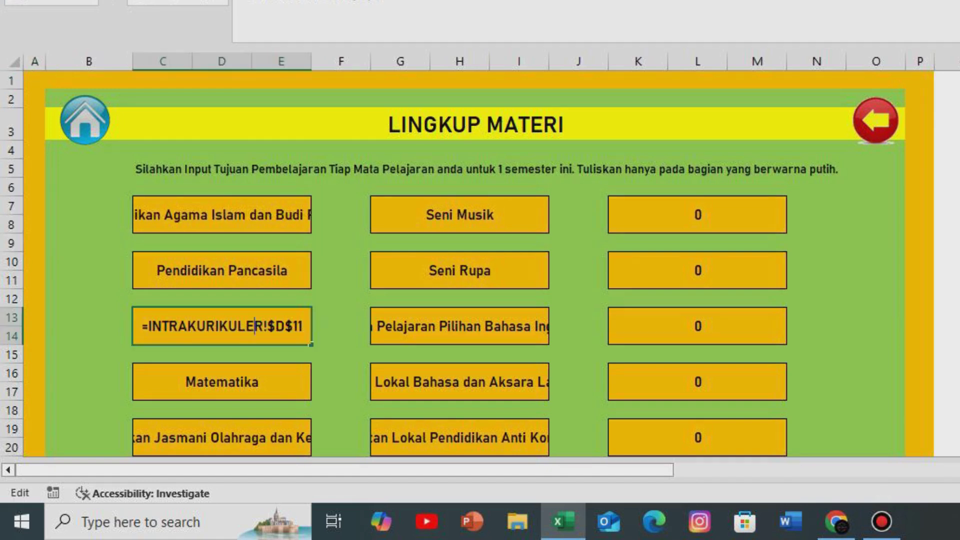
{"action": "left_click", "coordinate": [400, 353]}
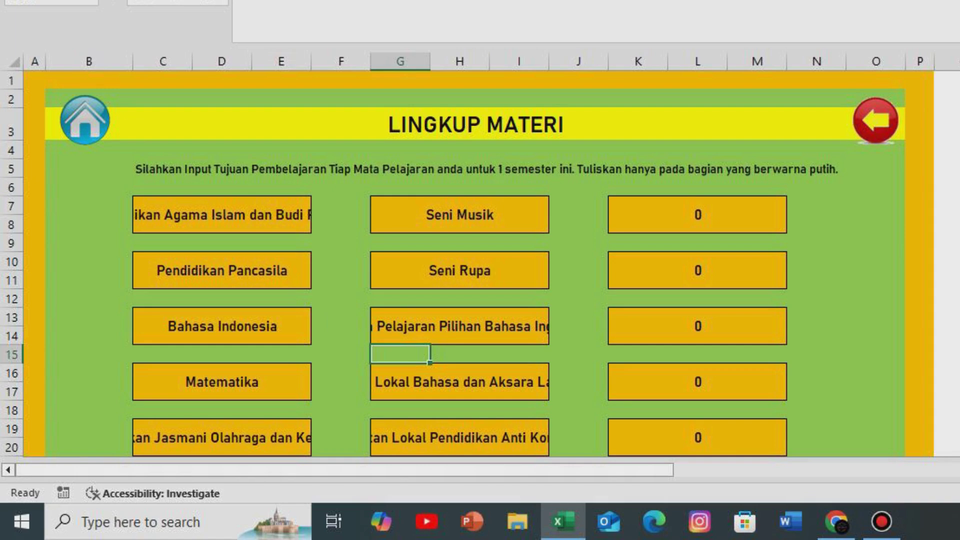
{"action": "left_click", "coordinate": [222, 326]}
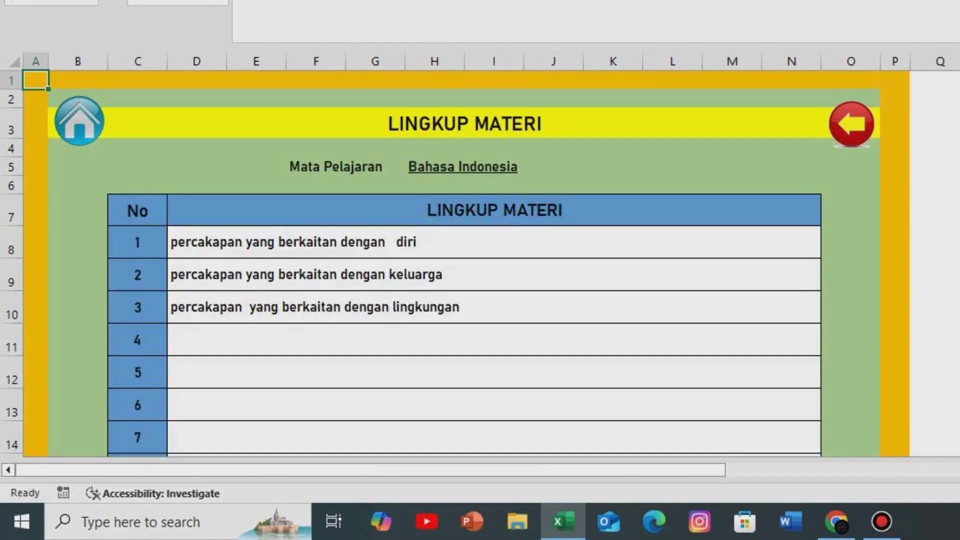
{"action": "left_click", "coordinate": [851, 124]}
{"action": "scroll", "coordinate": [453, 263], "scroll_direction": "down", "scroll_amount": 1}
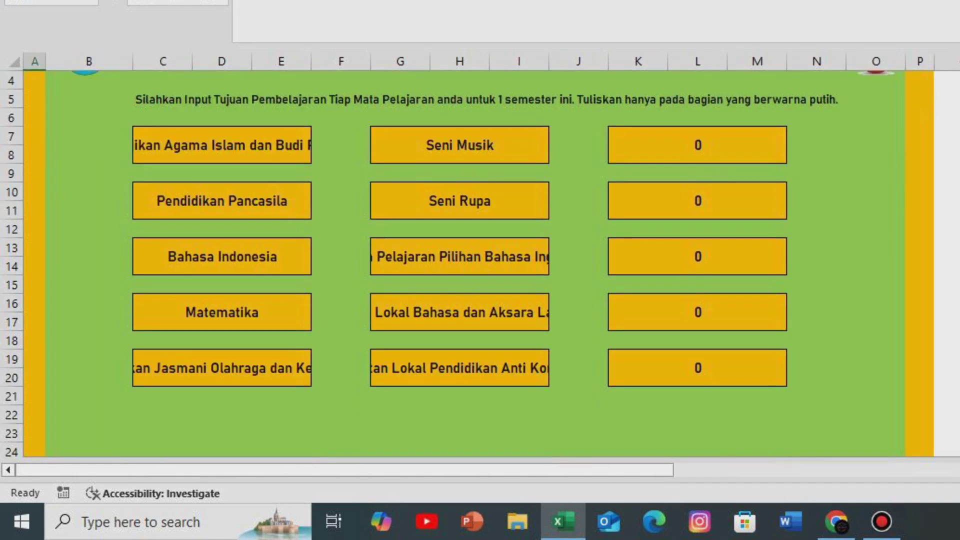
{"action": "left_click", "coordinate": [222, 368]}
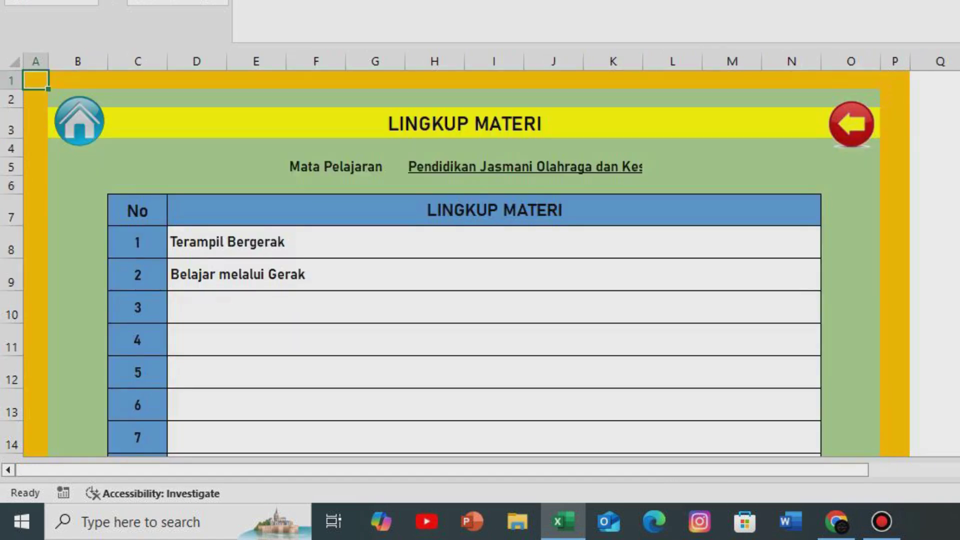
{"action": "left_click", "coordinate": [851, 124]}
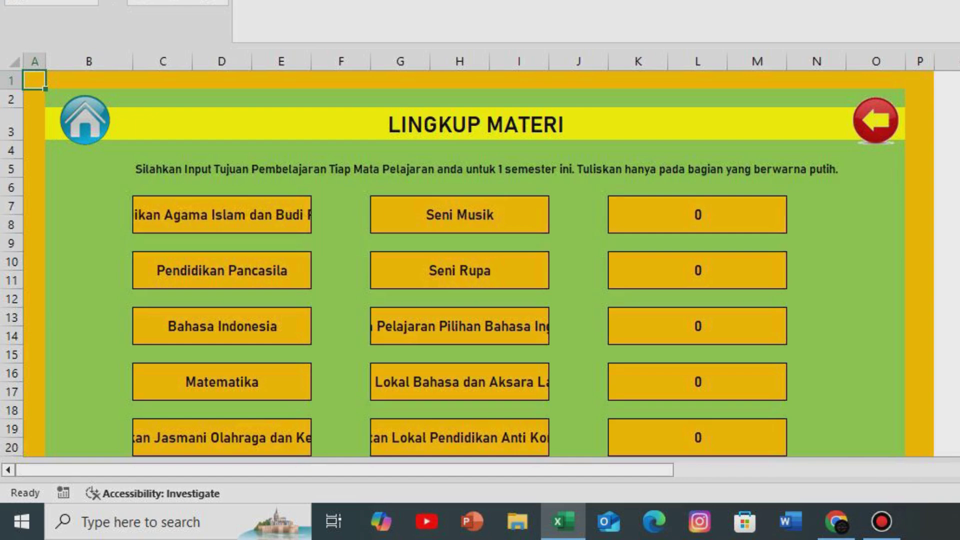
- Clear the Lingkup Materi entries in rows No 1 to 9 for Seni Musik and return to the Lingkup Materi overview
{"action": "left_click", "coordinate": [460, 214]}
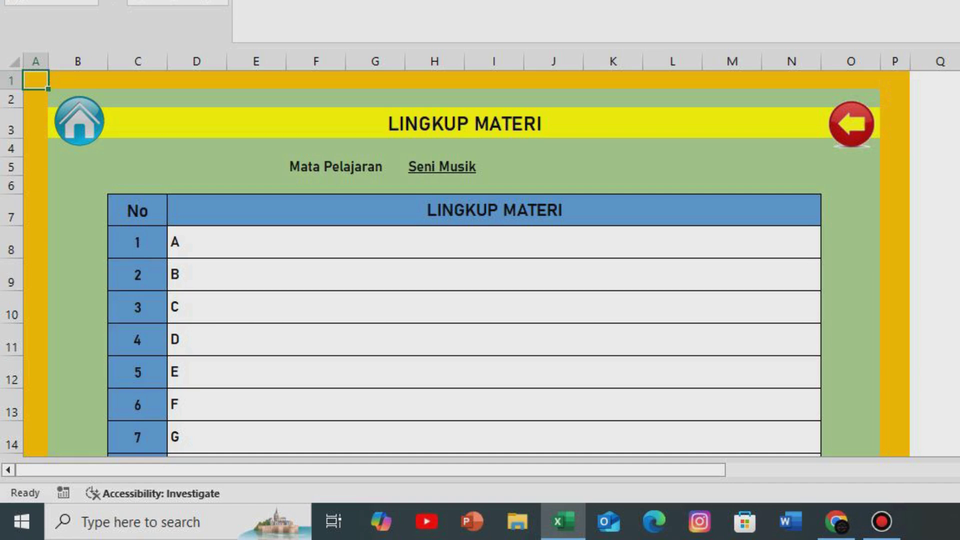
{"action": "left_click", "coordinate": [494, 242]}
{"action": "key", "text": "BackSpace"}
{"action": "key", "text": "Return"}
{"action": "key", "text": "BackSpace"}
{"action": "key", "text": "Return"}
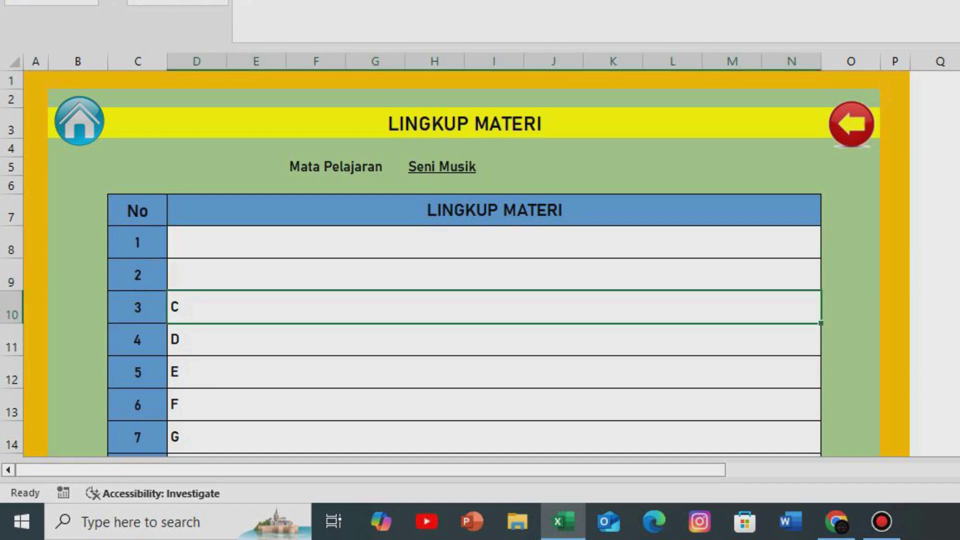
{"action": "key", "text": "BackSpace"}
{"action": "key", "text": "Return"}
{"action": "key", "text": "BackSpace"}
{"action": "key", "text": "Return"}
{"action": "key", "text": "BackSpace"}
{"action": "key", "text": "Return"}
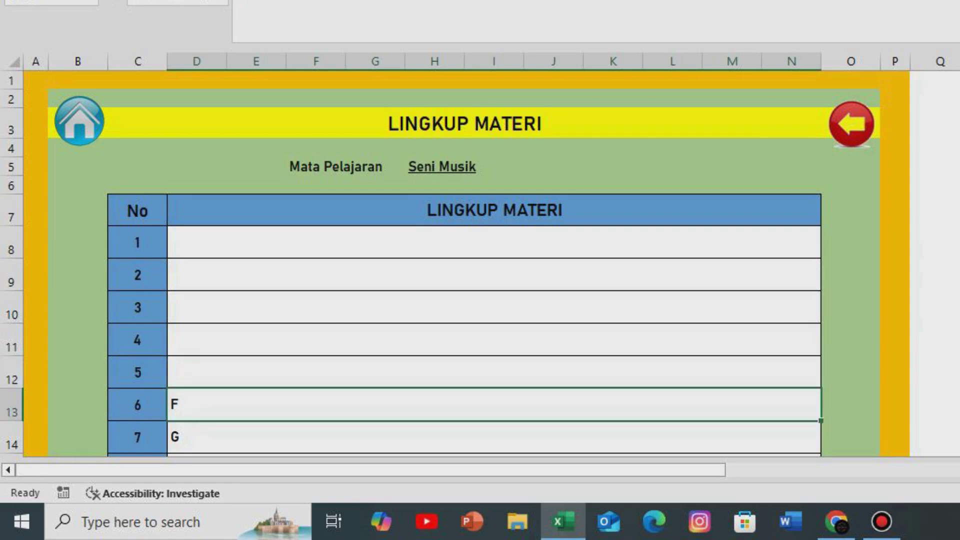
{"action": "key", "text": "BackSpace"}
{"action": "key", "text": "Return"}
{"action": "key", "text": "BackSpace"}
{"action": "key", "text": "Return"}
{"action": "key", "text": "BackSpace"}
{"action": "key", "text": "Return"}
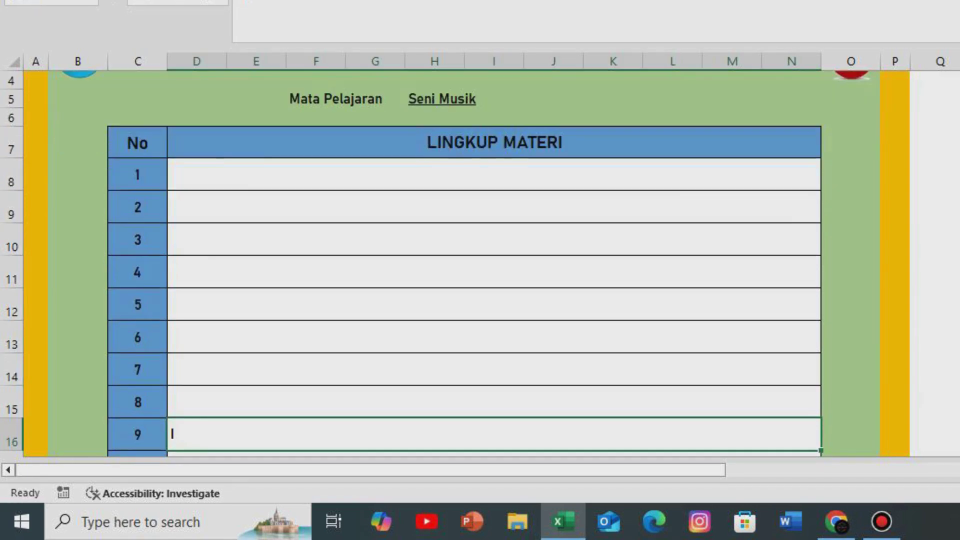
{"action": "key", "text": "BackSpace"}
{"action": "key", "text": "Return"}
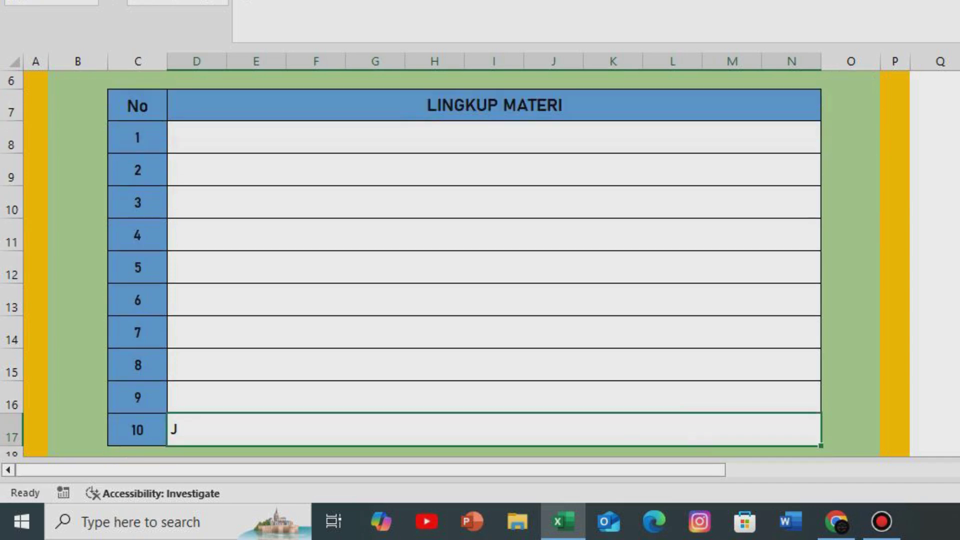
{"action": "key", "text": "Return"}
{"action": "scroll", "coordinate": [415, 250], "scroll_direction": "up", "scroll_amount": 2}
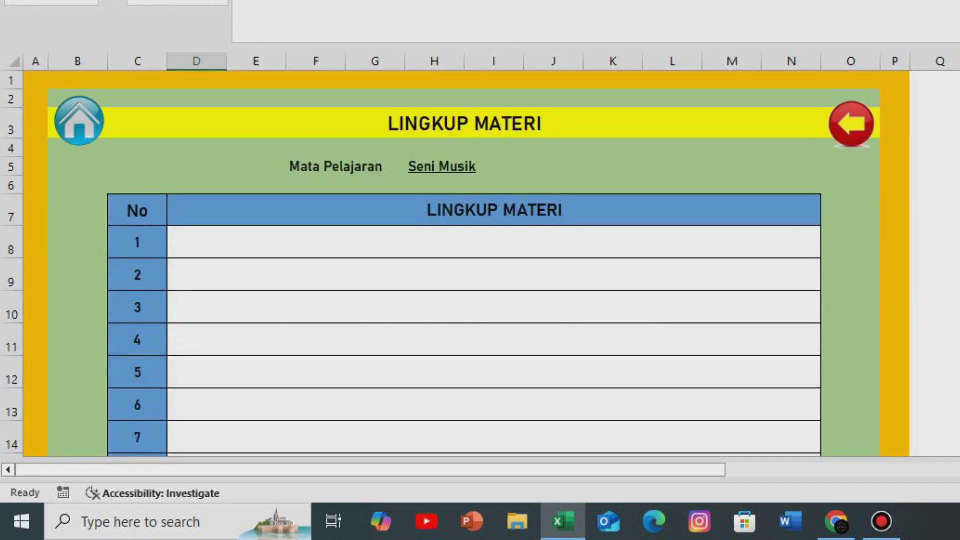
{"action": "key", "text": "ctrl+Page_Up"}
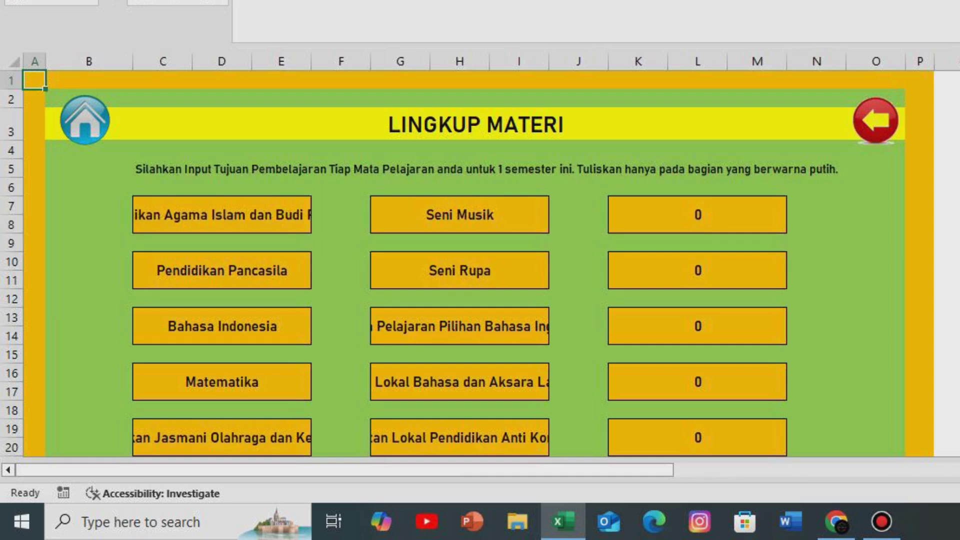
- Clear the Lingkup Materi entries in rows No 1 to 10 for Seni Rupa and save the workbook
{"action": "left_click", "coordinate": [459, 271]}
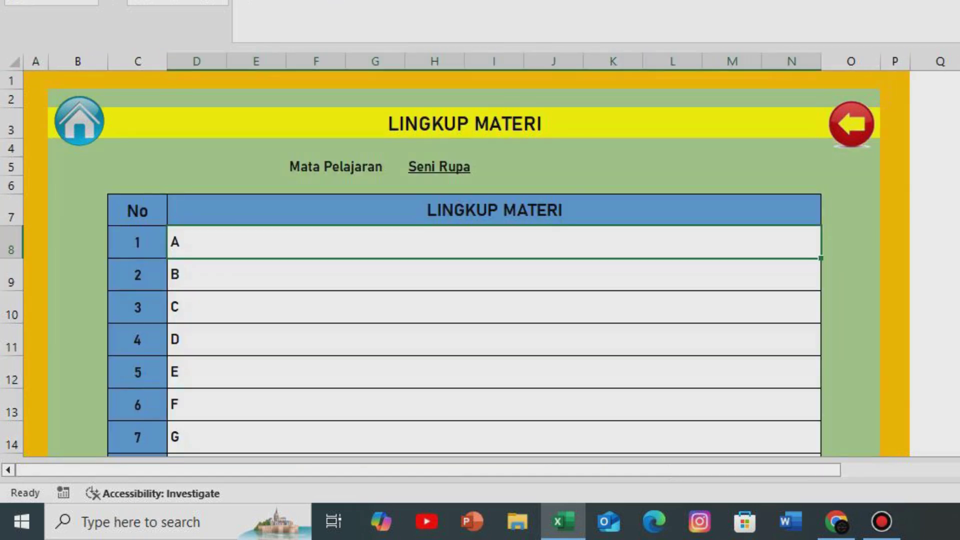
{"action": "key", "text": "BackSpace"}
{"action": "key", "text": "Return"}
{"action": "key", "text": "BackSpace"}
{"action": "key", "text": "Return"}
{"action": "key", "text": "BackSpace"}
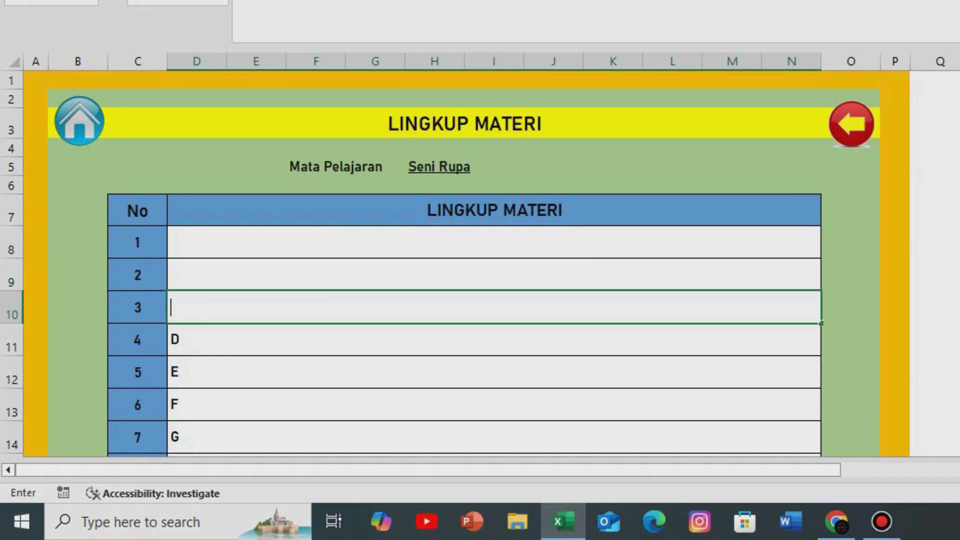
{"action": "key", "text": "Return"}
{"action": "key", "text": "BackSpace"}
{"action": "key", "text": "Return"}
{"action": "key", "text": "BackSpace"}
{"action": "key", "text": "Return"}
{"action": "key", "text": "BackSpace"}
{"action": "key", "text": "Return"}
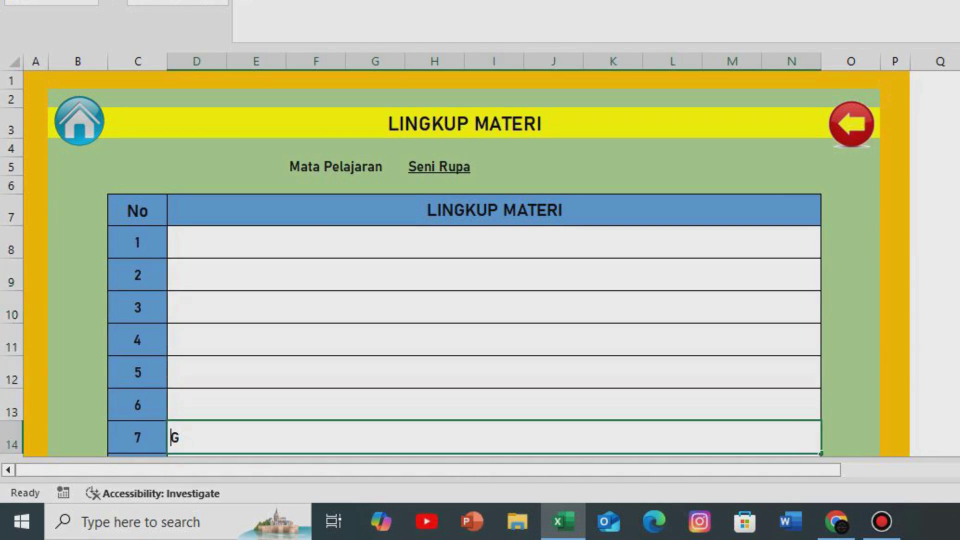
{"action": "key", "text": "BackSpace"}
{"action": "scroll", "coordinate": [463, 251], "scroll_direction": "down", "scroll_amount": 2}
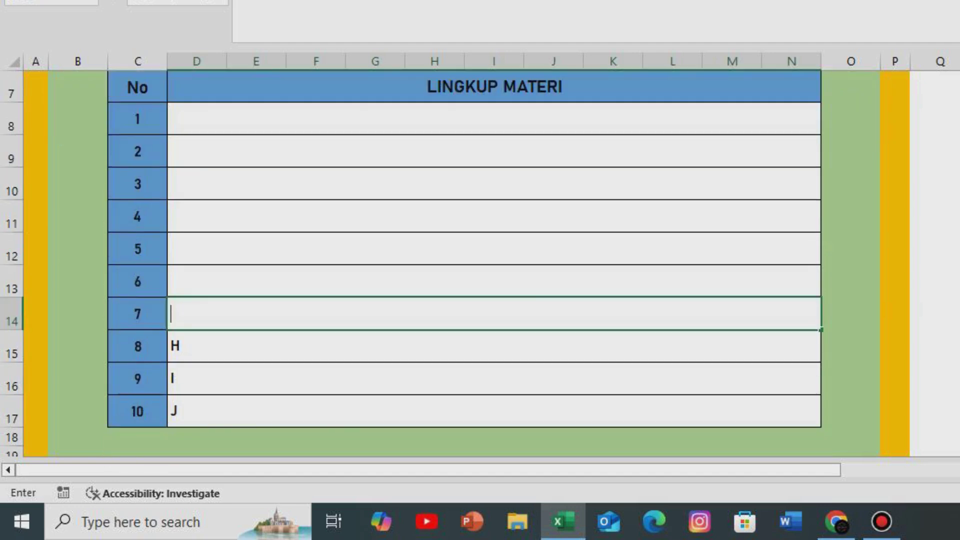
{"action": "key", "text": "Return"}
{"action": "key", "text": "BackSpace"}
{"action": "key", "text": "Return"}
{"action": "key", "text": "BackSpace"}
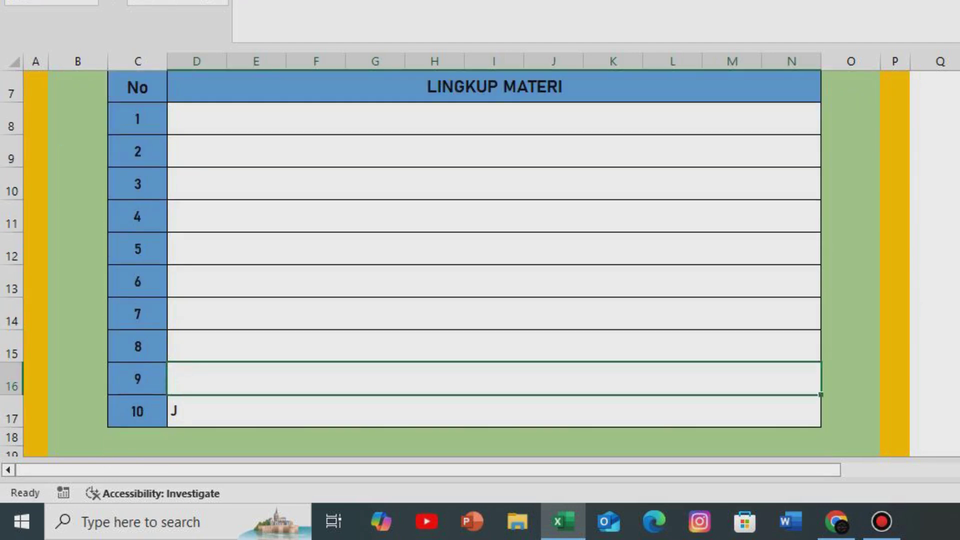
{"action": "key", "text": "Return"}
{"action": "key", "text": "BackSpace"}
{"action": "key", "text": "Return"}
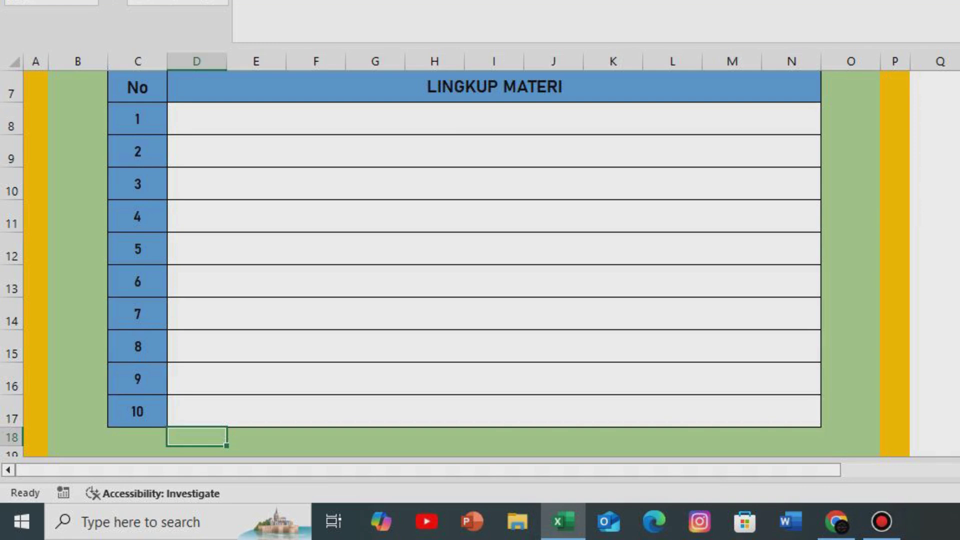
{"action": "key", "text": "ctrl+s"}
{"action": "scroll", "coordinate": [450, 260], "scroll_direction": "up", "scroll_amount": 2}
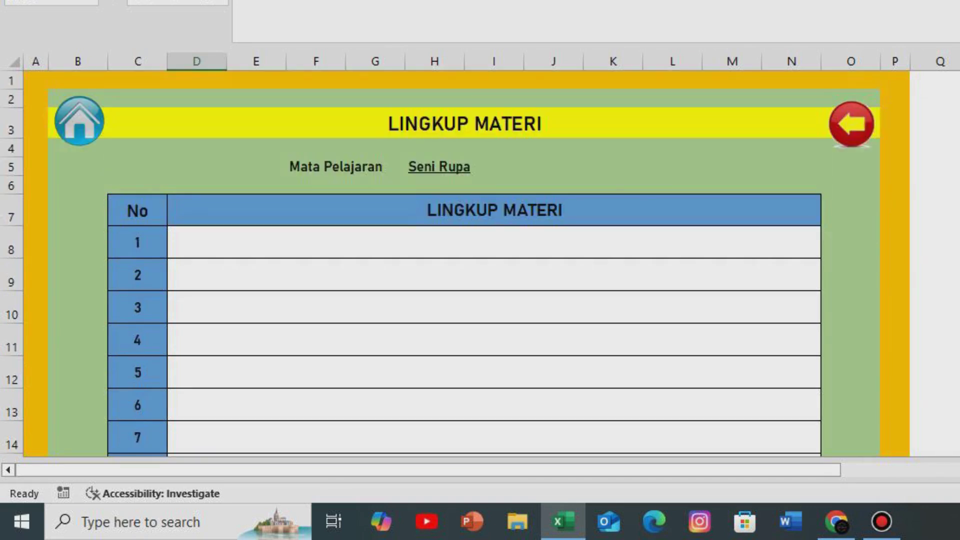
- From the Lingkup Materi overview, view the Mata Pelajaran Pilihan Bahasa Inggris sheet and return to the overview
{"action": "key", "text": "ctrl+Page_Up"}
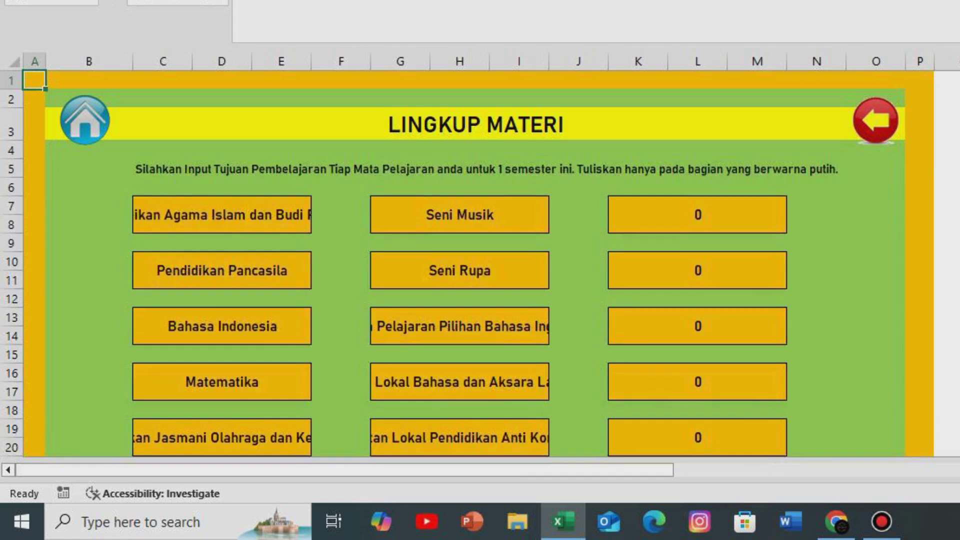
{"action": "left_click", "coordinate": [459, 326]}
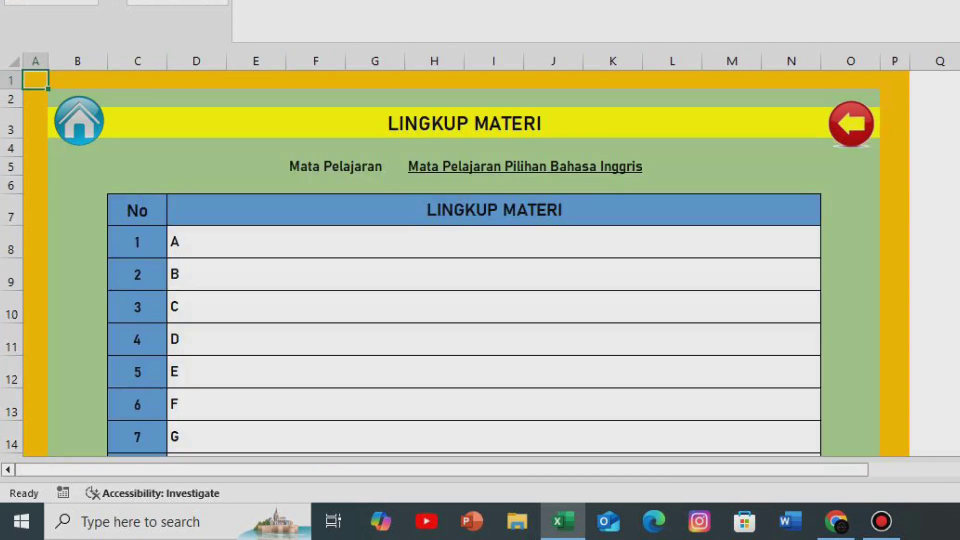
{"action": "key", "text": "ctrl+Page_Up"}
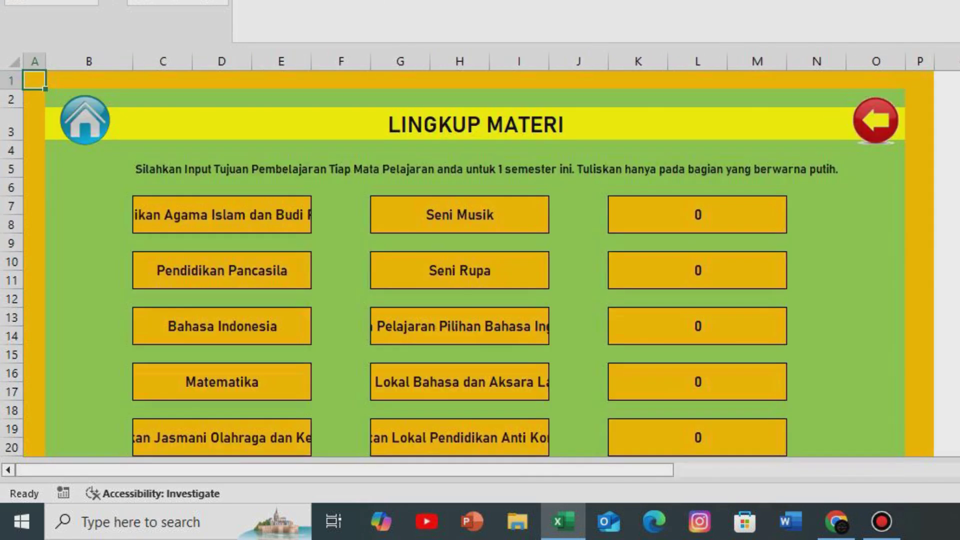
- Return to the main menu and open the extracurricular assessment sheet to examine its filling instructions and student table
{"action": "key", "text": "ctrl+Page_Up"}
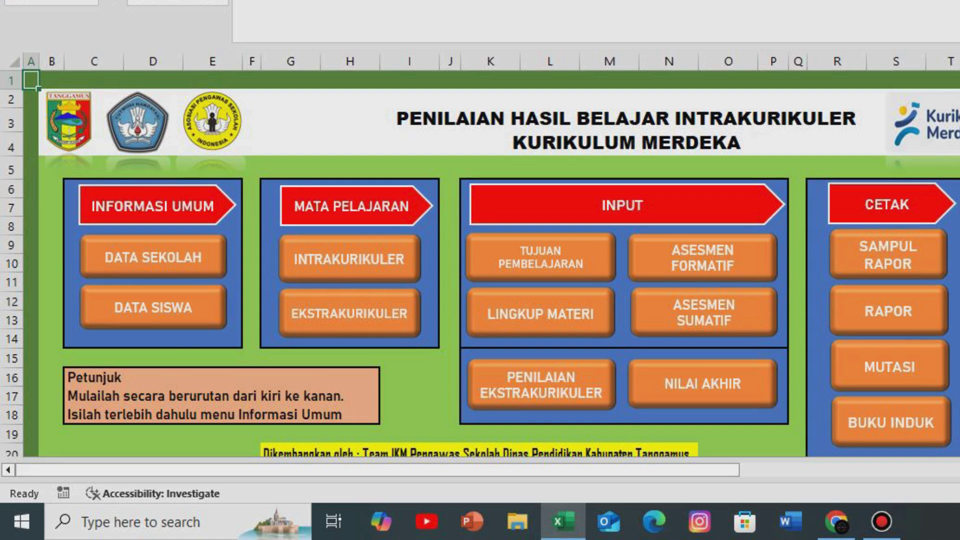
{"action": "key", "text": "ctrl+Page_Down"}
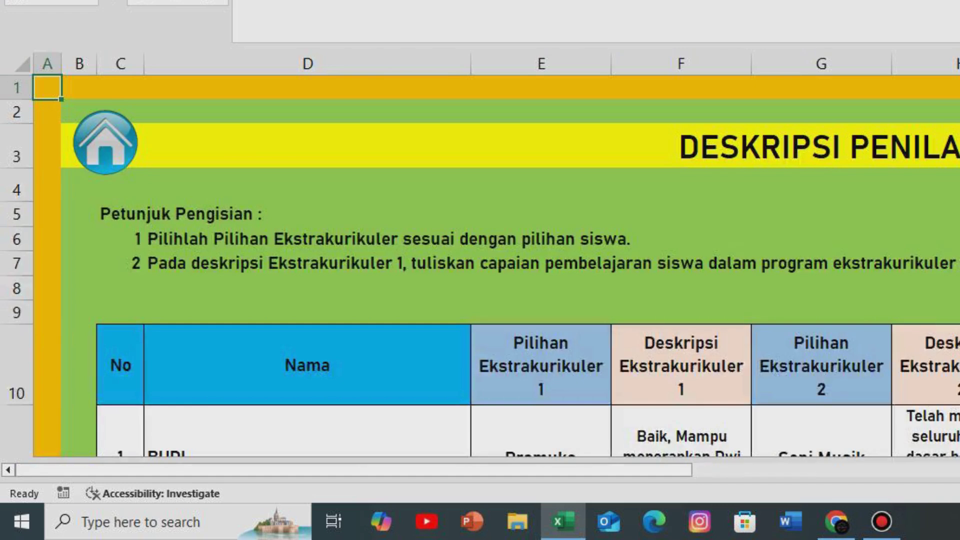
{"action": "scroll", "coordinate": [481, 265], "scroll_direction": "down", "scroll_amount": 1}
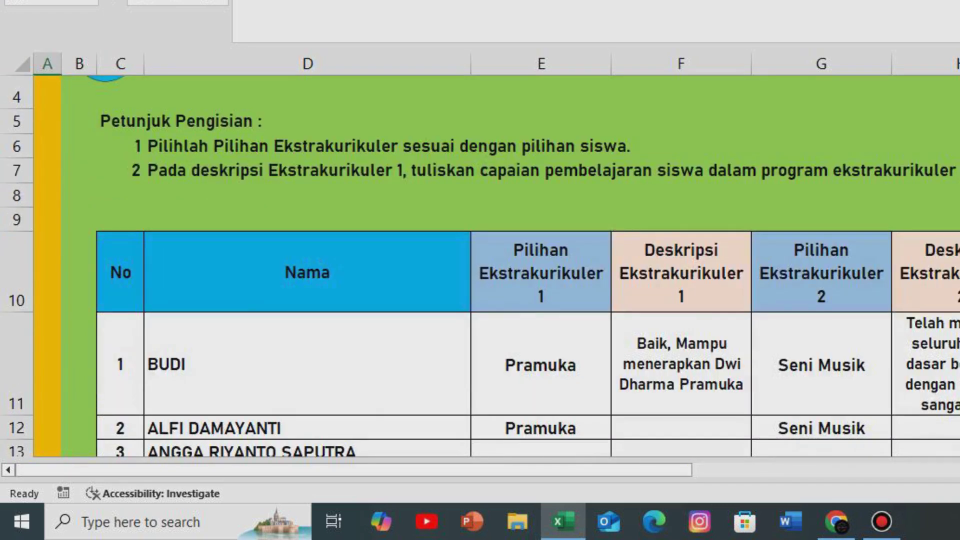
{"action": "scroll", "coordinate": [480, 265], "scroll_direction": "down", "scroll_amount": 1}
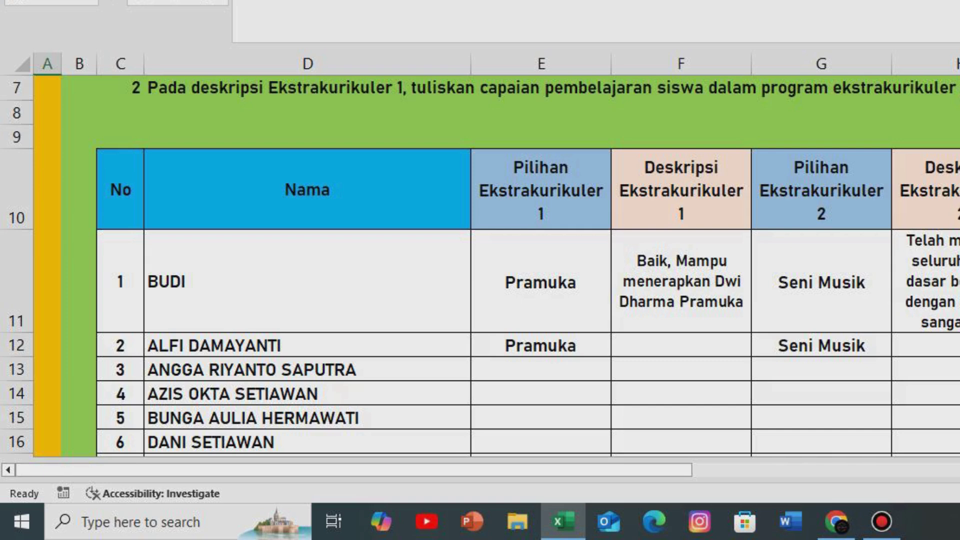
{"action": "scroll", "coordinate": [528, 265], "scroll_direction": "up", "scroll_amount": 1}
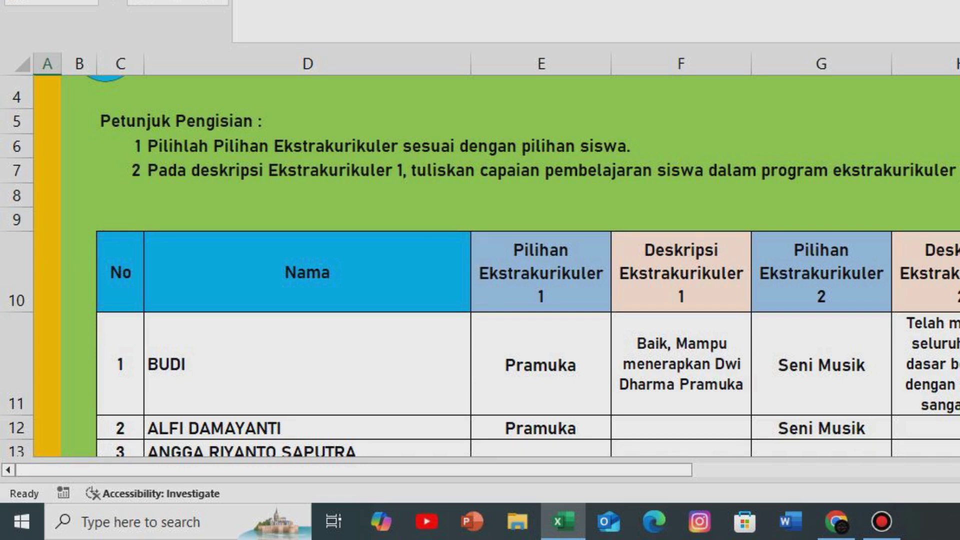
- Display the example description note attached to the red KLIK UNTUK CONTOH DESKRIPSI cell
{"action": "left_click_drag", "start_coordinate": [651, 470], "coordinate": [916, 470]}
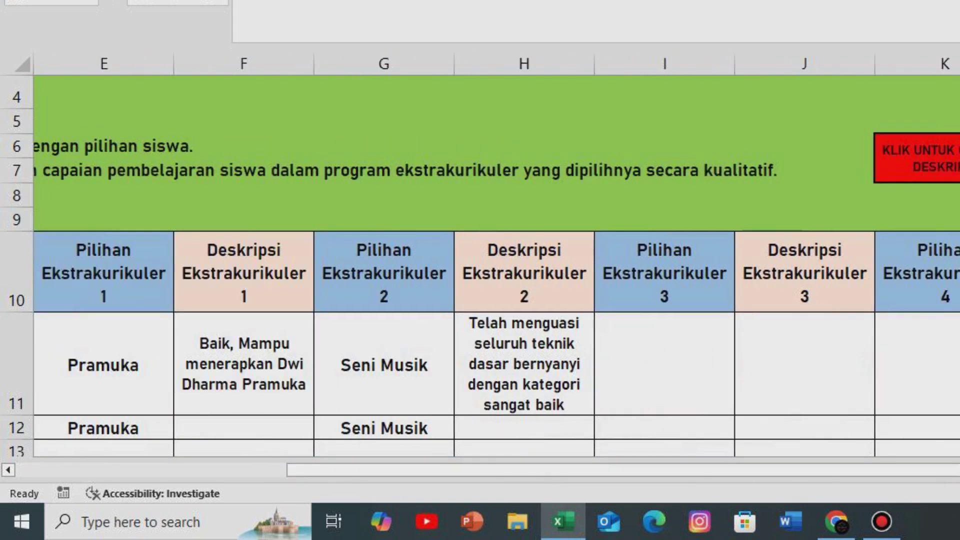
{"action": "left_click", "coordinate": [944, 159]}
{"action": "left_click_drag", "start_coordinate": [864, 470], "coordinate": [932, 470]}
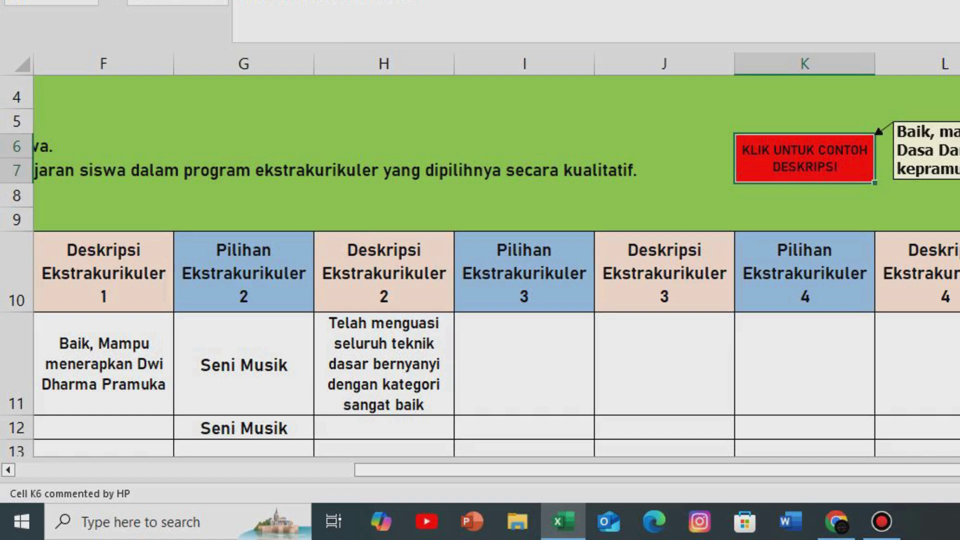
{"action": "left_click_drag", "start_coordinate": [863, 470], "coordinate": [725, 470]}
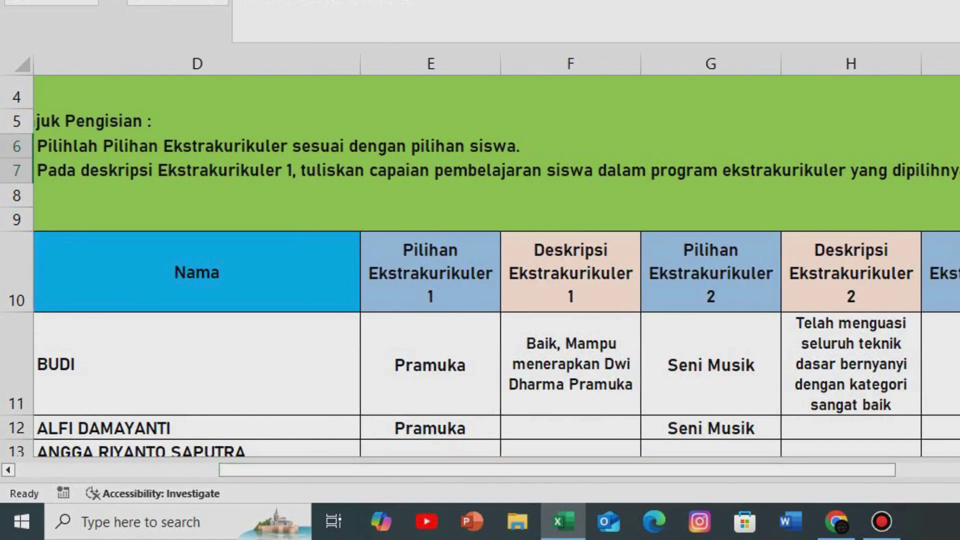
- Inspect the Deskripsi Ekstrakurikuler 1 entry of student No 1 and return to the main menu
{"action": "left_click", "coordinate": [570, 364]}
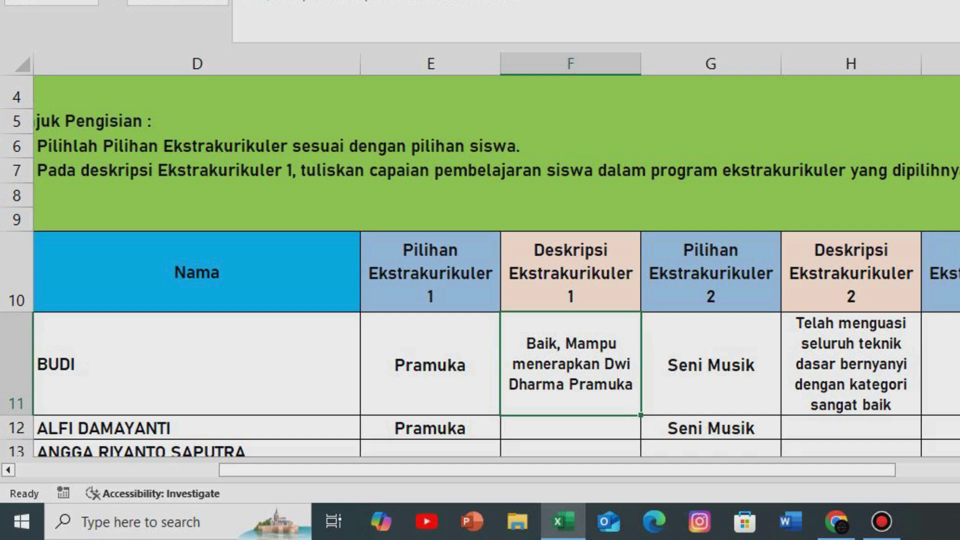
{"action": "left_click_drag", "start_coordinate": [766, 470], "coordinate": [563, 470]}
{"action": "scroll", "coordinate": [480, 265], "scroll_direction": "up", "scroll_amount": 1}
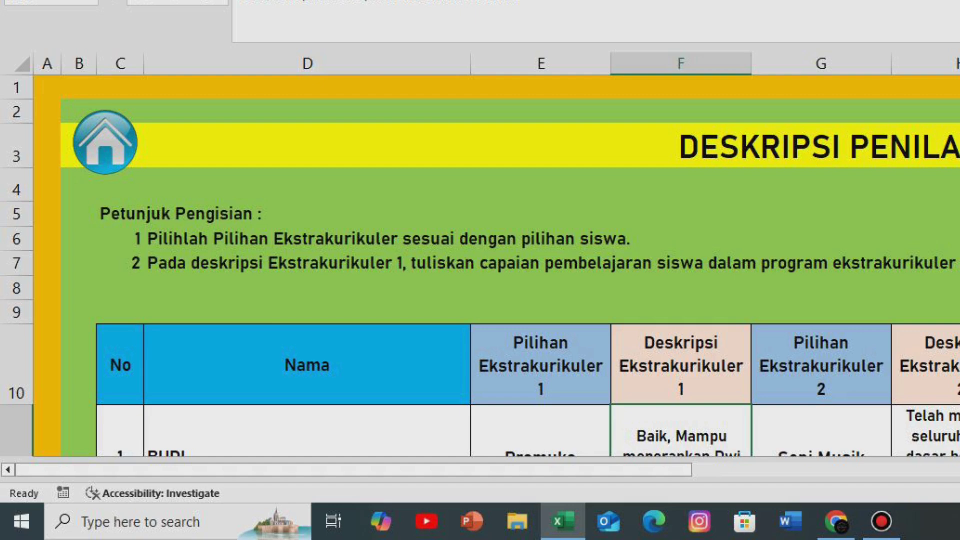
{"action": "left_click", "coordinate": [105, 142]}
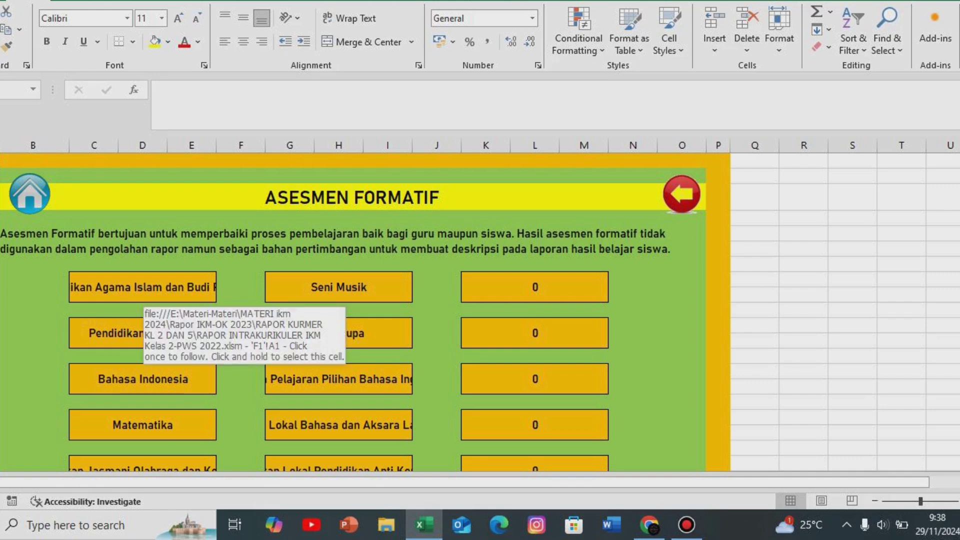
- From the Asesmen Formatif overview, open the Pendidikan Agama Islam dan Budi Pekerti sheet and read its instructions and TP table
{"action": "left_click", "coordinate": [142, 287]}
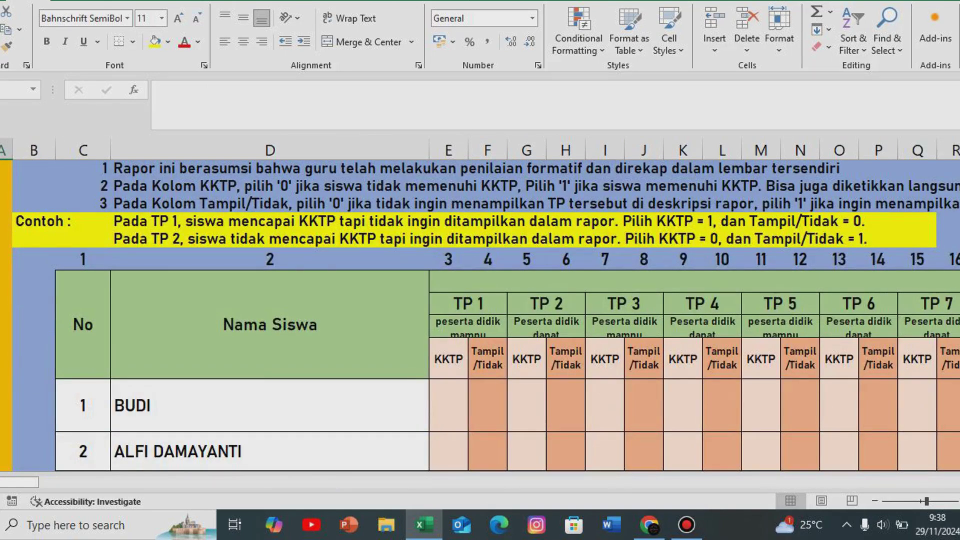
{"action": "scroll", "coordinate": [480, 310], "scroll_direction": "up", "scroll_amount": 1}
{"action": "scroll", "coordinate": [480, 310], "scroll_direction": "up", "scroll_amount": 2}
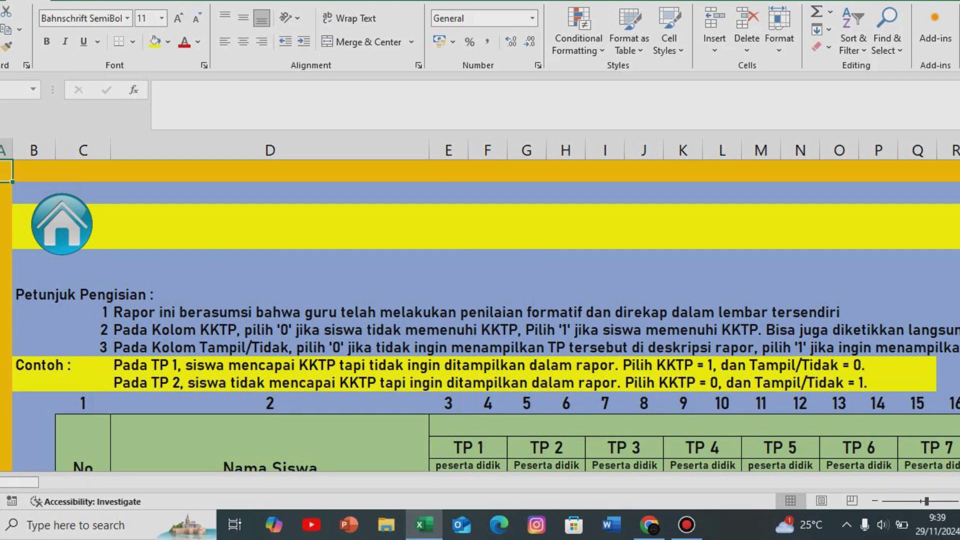
{"action": "scroll", "coordinate": [480, 315], "scroll_direction": "down", "scroll_amount": 1}
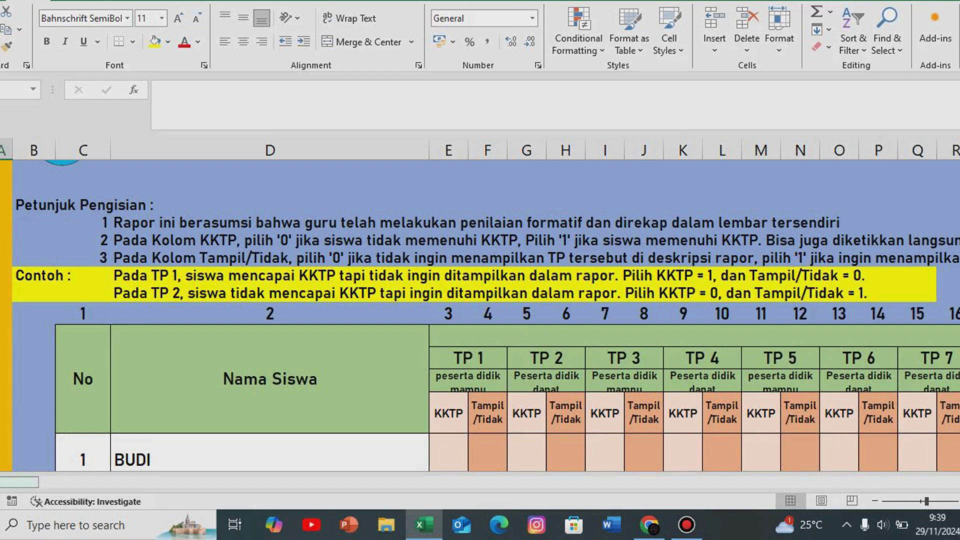
{"action": "mouse_move", "coordinate": [20, 481]}
{"action": "left_mouse_down"}
{"action": "mouse_move", "coordinate": [64, 481]}
{"action": "mouse_move", "coordinate": [19, 482]}
{"action": "left_mouse_up"}
{"action": "scroll", "coordinate": [480, 316], "scroll_direction": "down", "scroll_amount": 1}
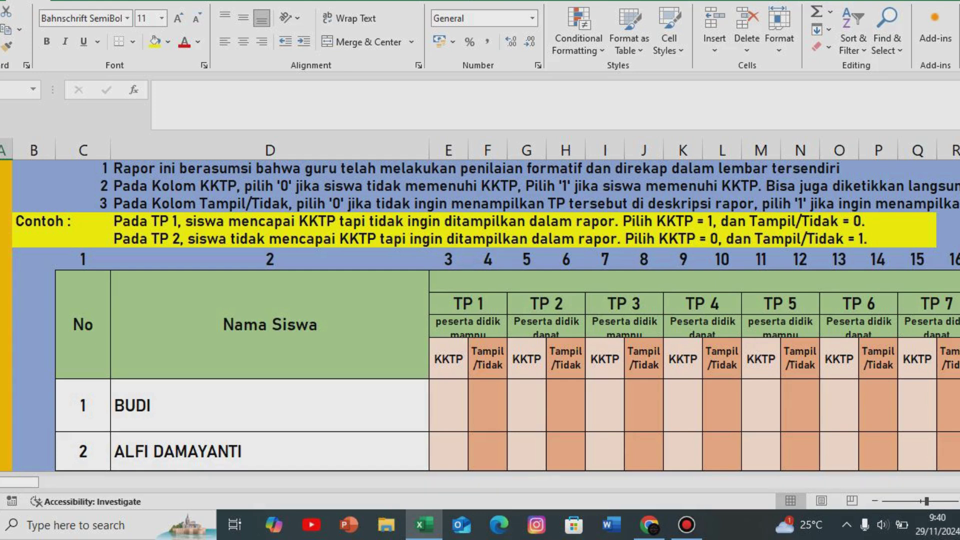
- For student No 1 under TP 1, enter 1 for KKTP and 1 for Tampil/Tidak
{"action": "left_click", "coordinate": [449, 405]}
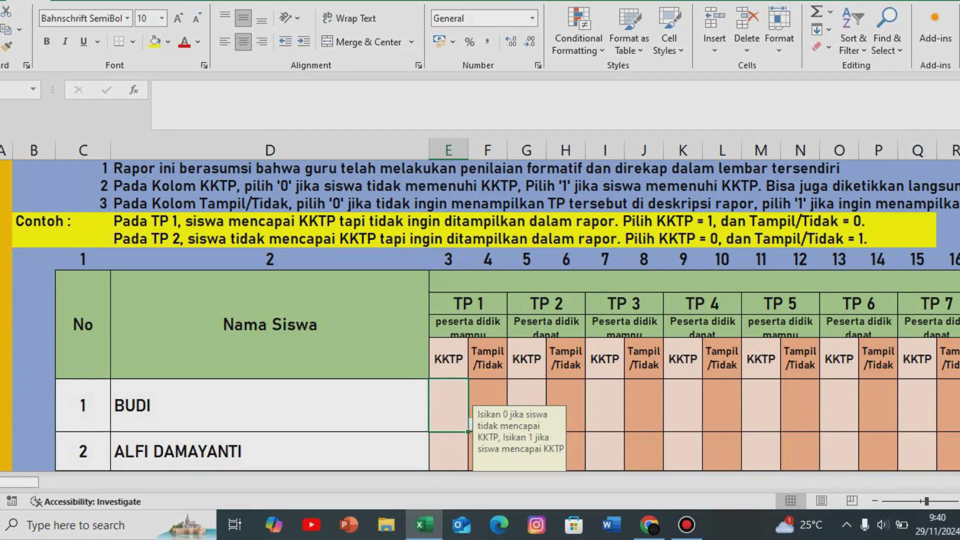
{"action": "type", "text": "1"}
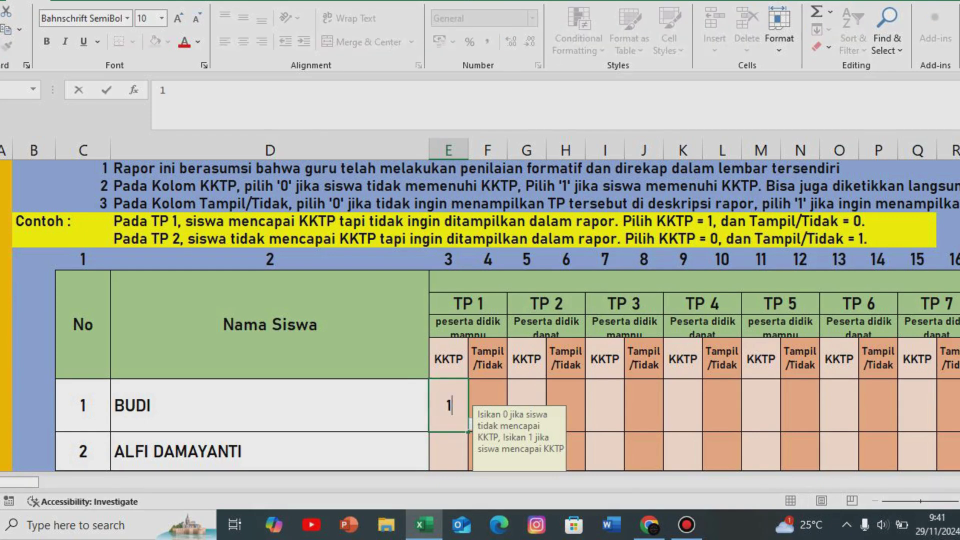
{"action": "key", "text": "Tab"}
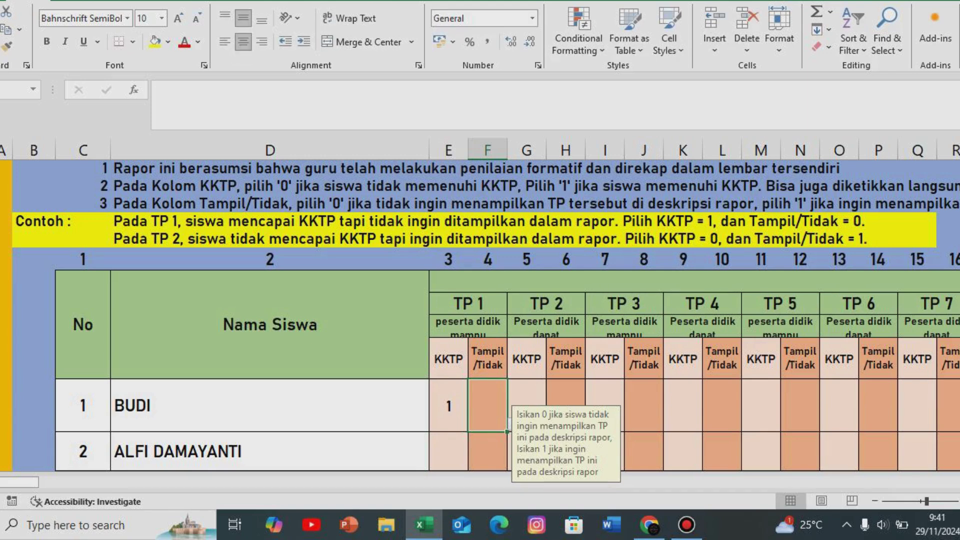
{"action": "type", "text": "1"}
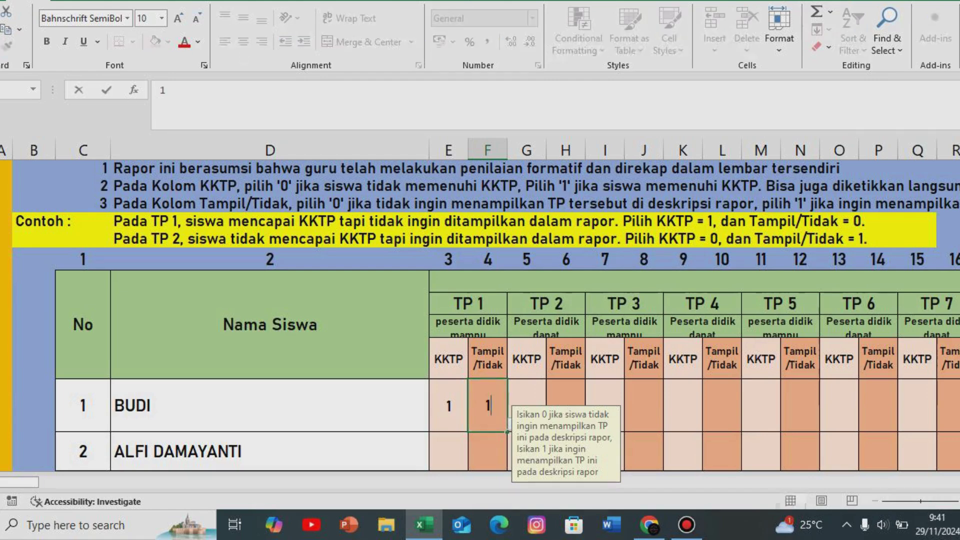
{"action": "key", "text": "Return"}
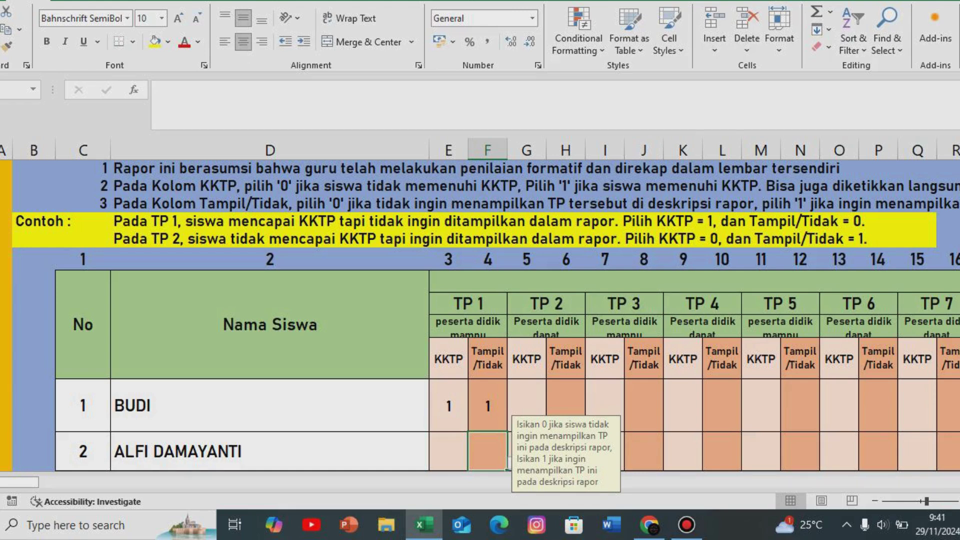
- For student No 1 under TP 5, enter 0 for KKTP and 1 for Tampil/Tidak
{"action": "left_click", "coordinate": [722, 405]}
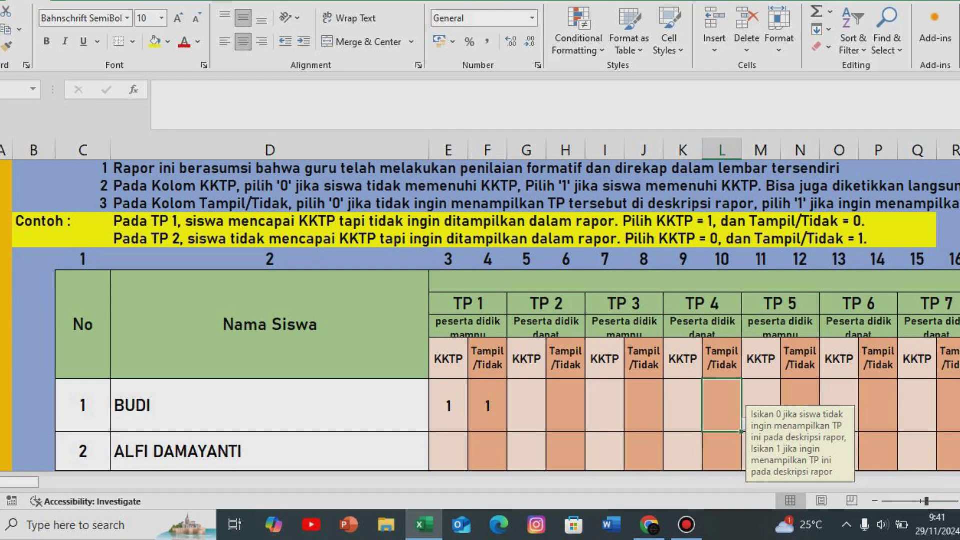
{"action": "left_click", "coordinate": [800, 406]}
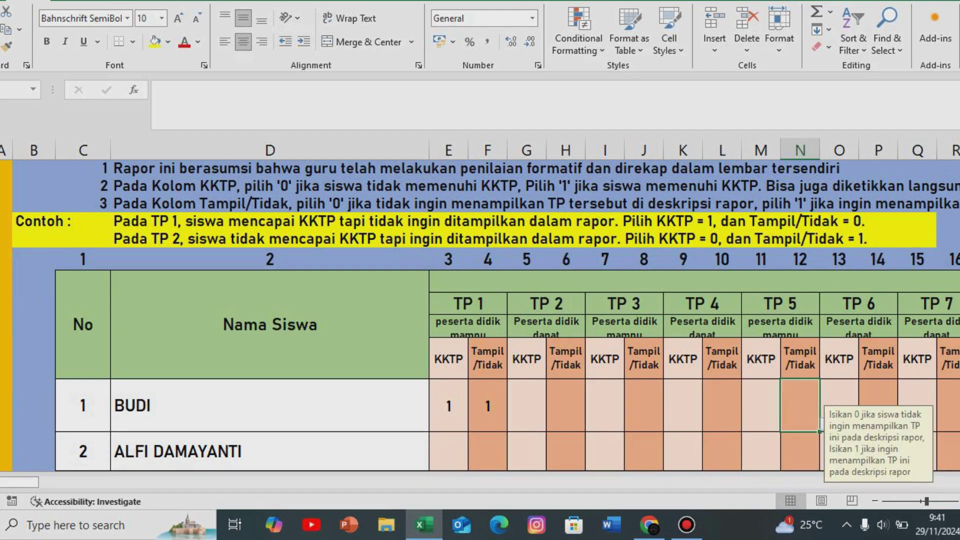
{"action": "type", "text": "1"}
{"action": "key", "text": "Return"}
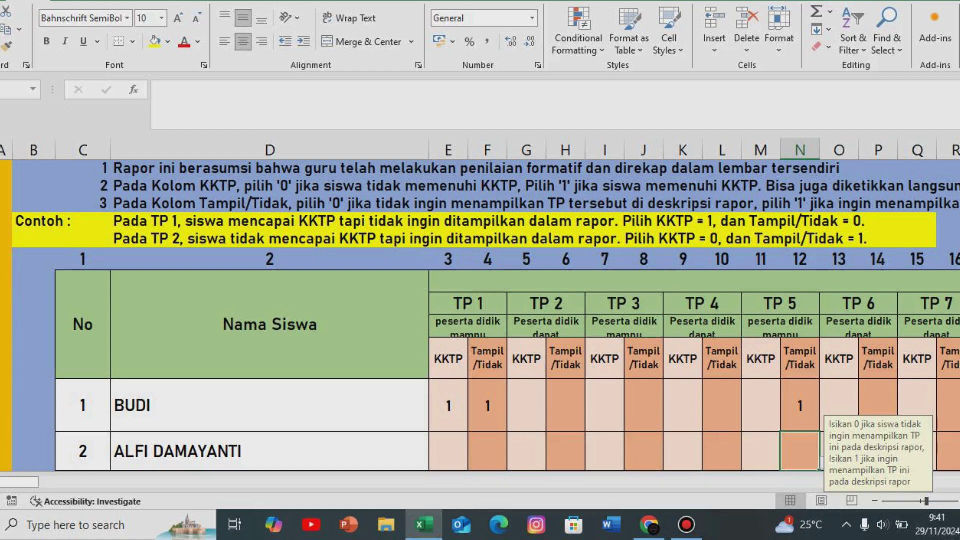
{"action": "left_click", "coordinate": [760, 406]}
{"action": "type", "text": "0"}
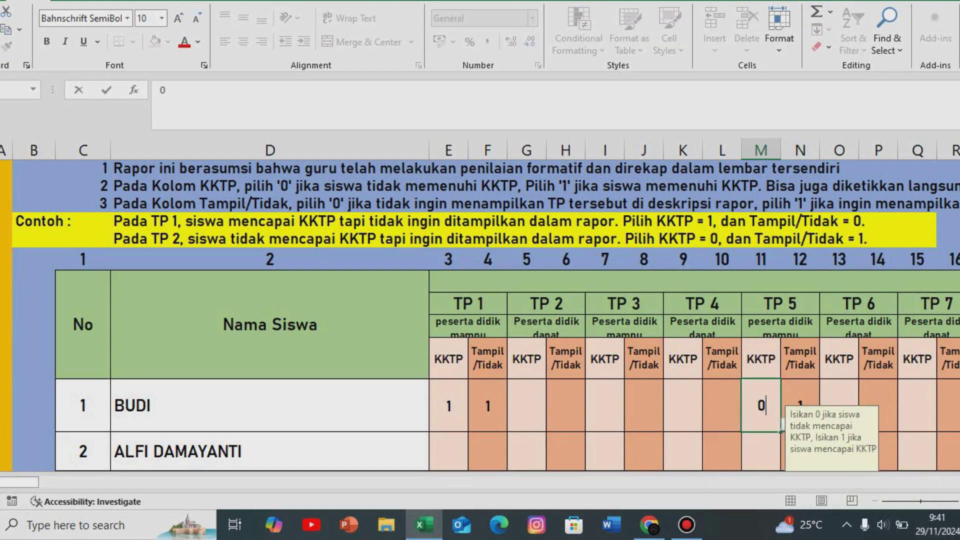
{"action": "key", "text": "Return"}
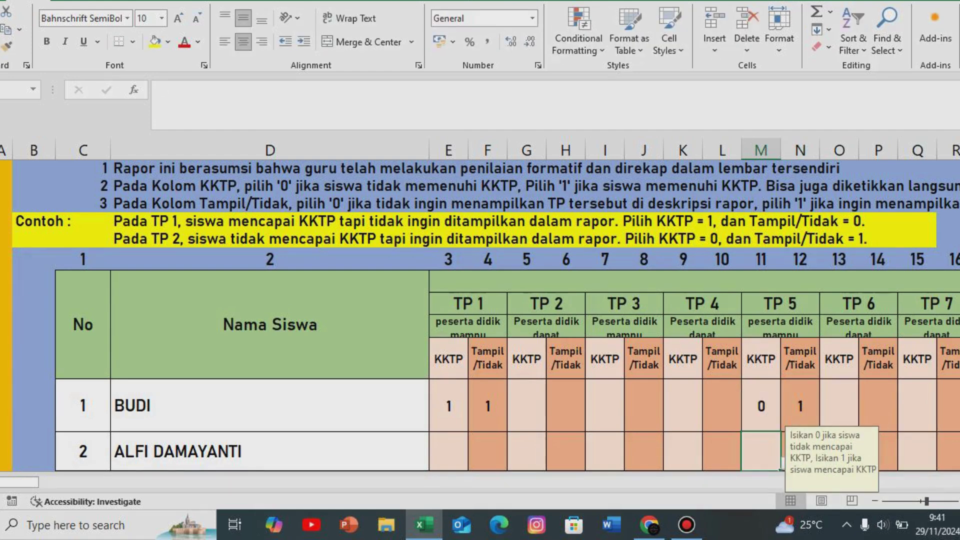
- Widen the Deskripsi Capaian Tertinggi and Deskripsi Capaian Terendah dalam Rapor columns so the first student's descriptions fit
{"action": "scroll", "coordinate": [485, 335], "scroll_direction": "up", "scroll_amount": 1}
{"action": "scroll", "coordinate": [485, 335], "scroll_direction": "down", "scroll_amount": 1}
{"action": "left_click_drag", "start_coordinate": [19, 481], "coordinate": [274, 481]}
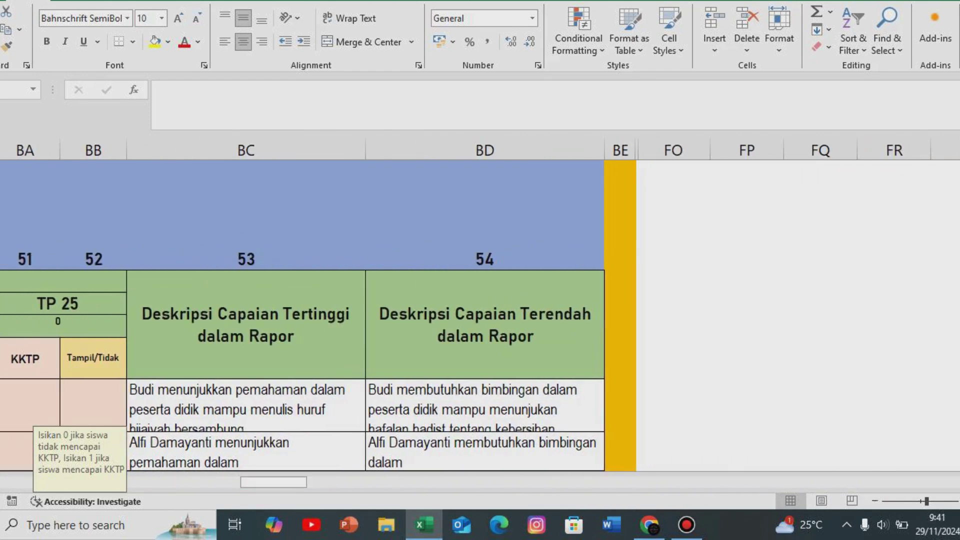
{"action": "left_click", "coordinate": [246, 405]}
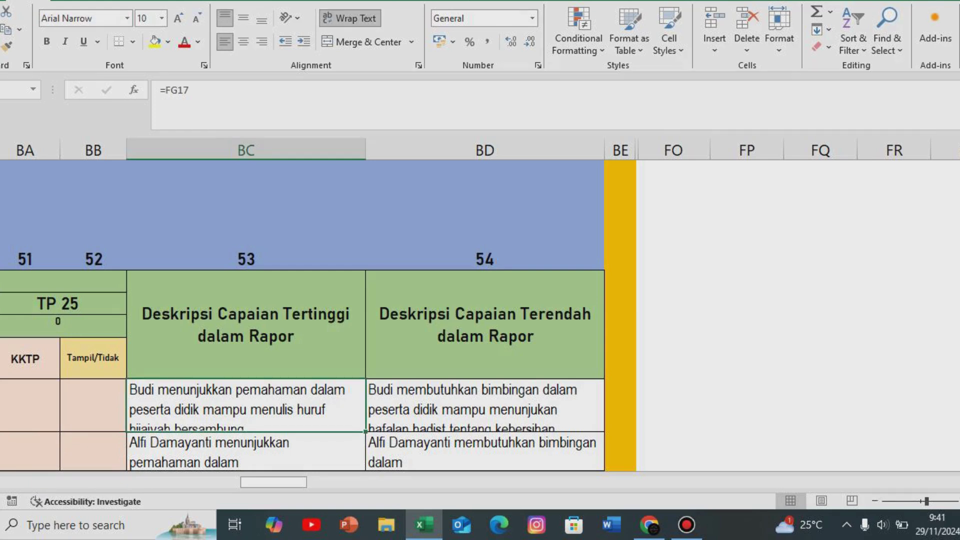
{"action": "left_click_drag", "start_coordinate": [366, 150], "coordinate": [423, 150]}
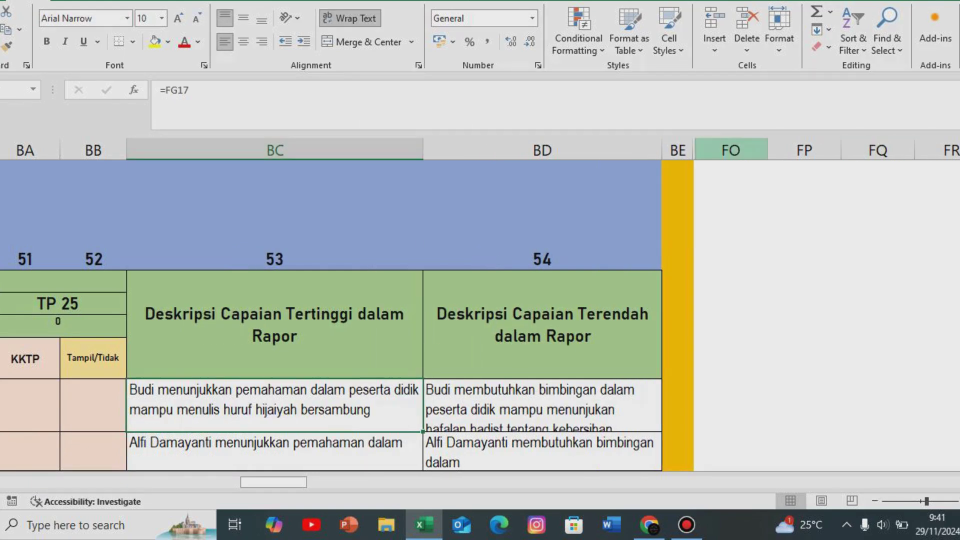
{"action": "left_click_drag", "start_coordinate": [663, 150], "coordinate": [750, 151]}
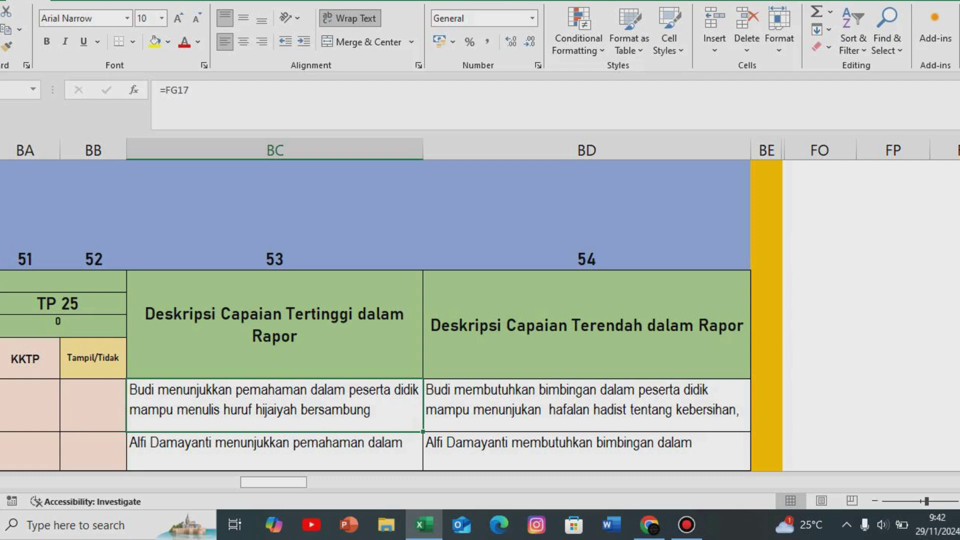
- Go back through the main menu to Asesmen Sumatif and examine the PTS (Gabungan Nilai Tes dan Tes) column heading
{"action": "left_click_drag", "start_coordinate": [274, 482], "coordinate": [27, 482]}
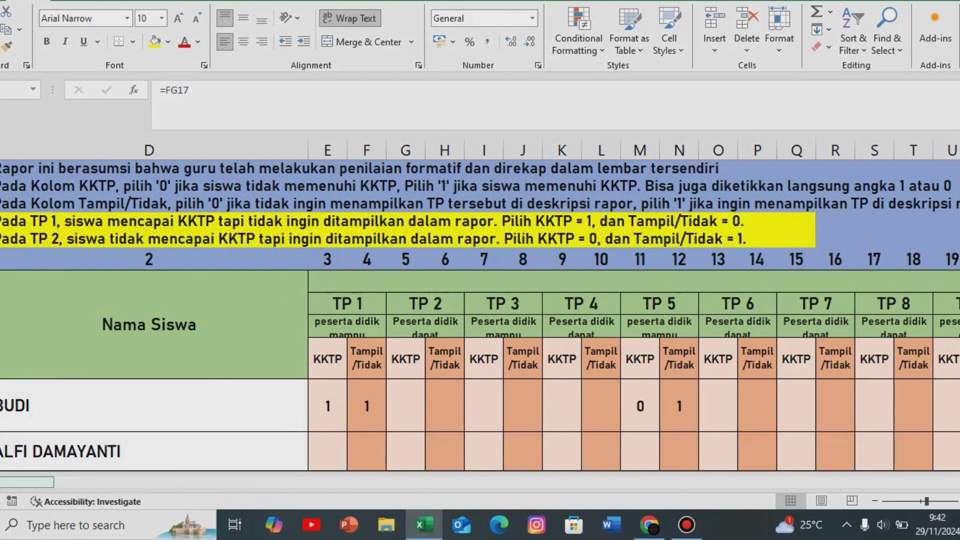
{"action": "scroll", "coordinate": [480, 315], "scroll_direction": "left", "scroll_amount": 3}
{"action": "scroll", "coordinate": [480, 315], "scroll_direction": "up", "scroll_amount": 2}
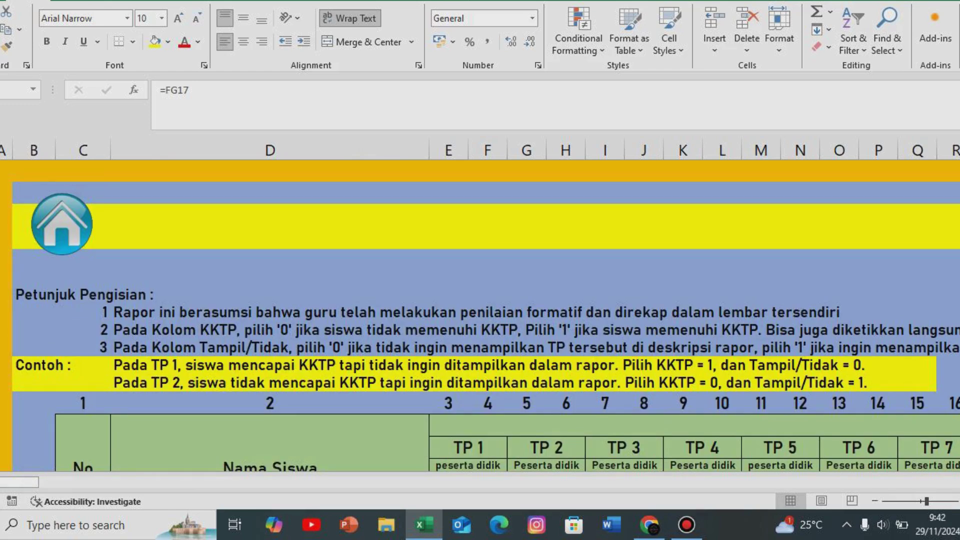
{"action": "scroll", "coordinate": [480, 315], "scroll_direction": "down", "scroll_amount": 2}
{"action": "scroll", "coordinate": [480, 315], "scroll_direction": "up", "scroll_amount": 2}
{"action": "left_click", "coordinate": [61, 224]}
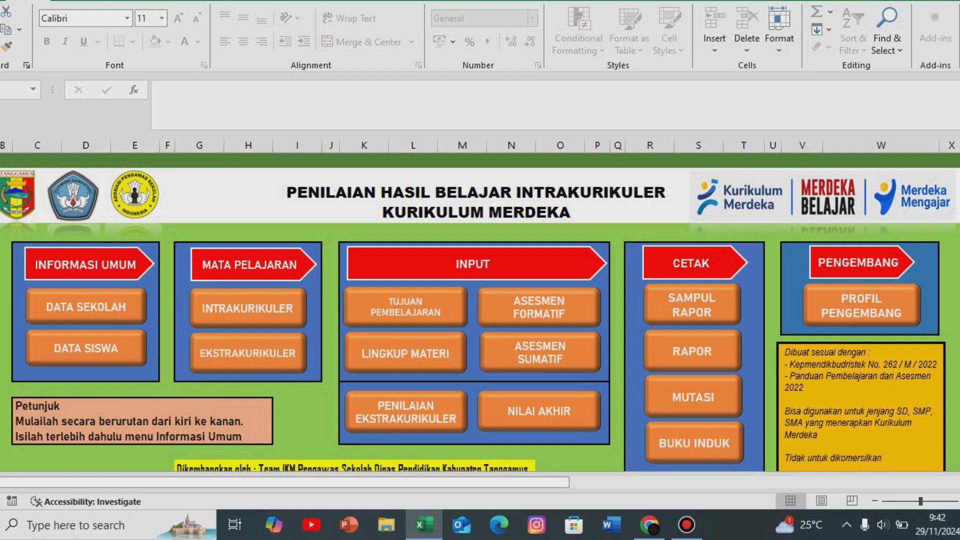
{"action": "left_click", "coordinate": [540, 352]}
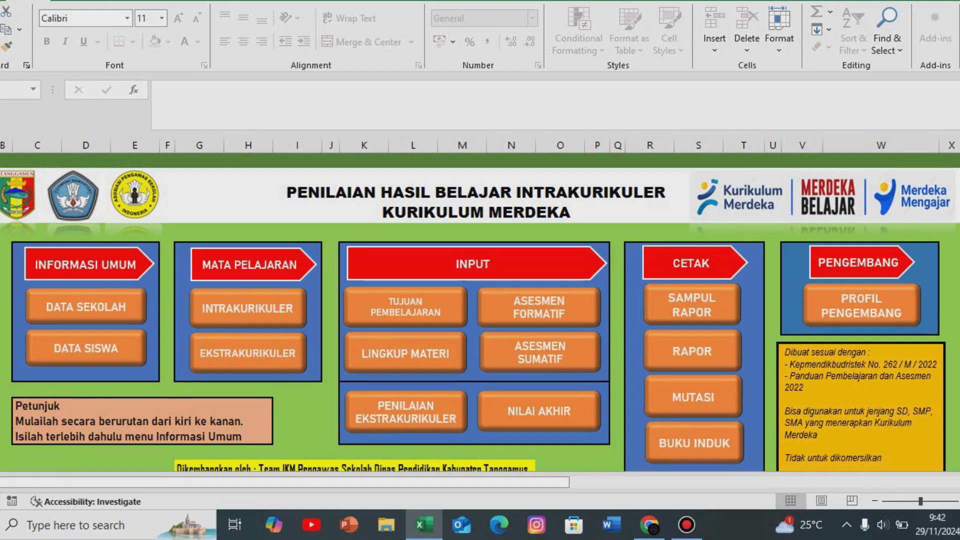
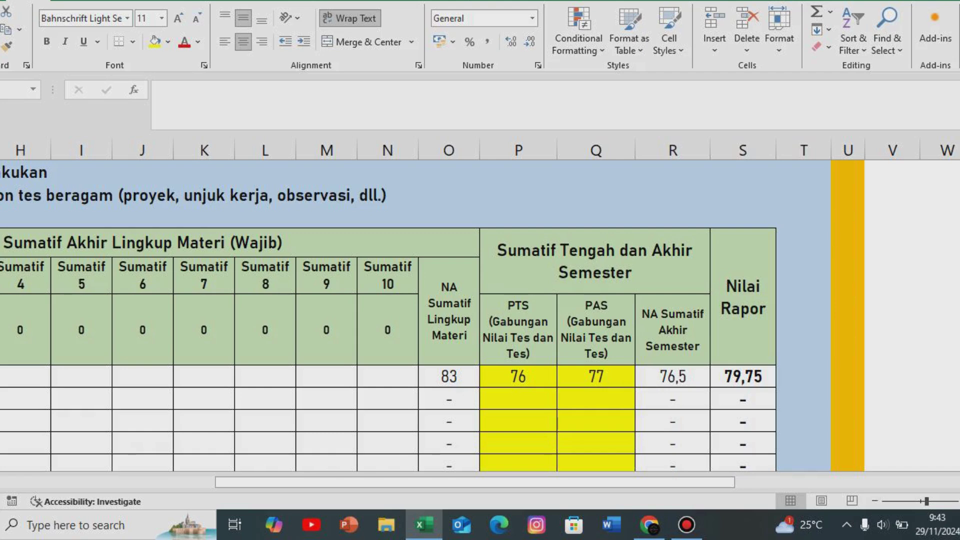
{"action": "left_click", "coordinate": [518, 329]}
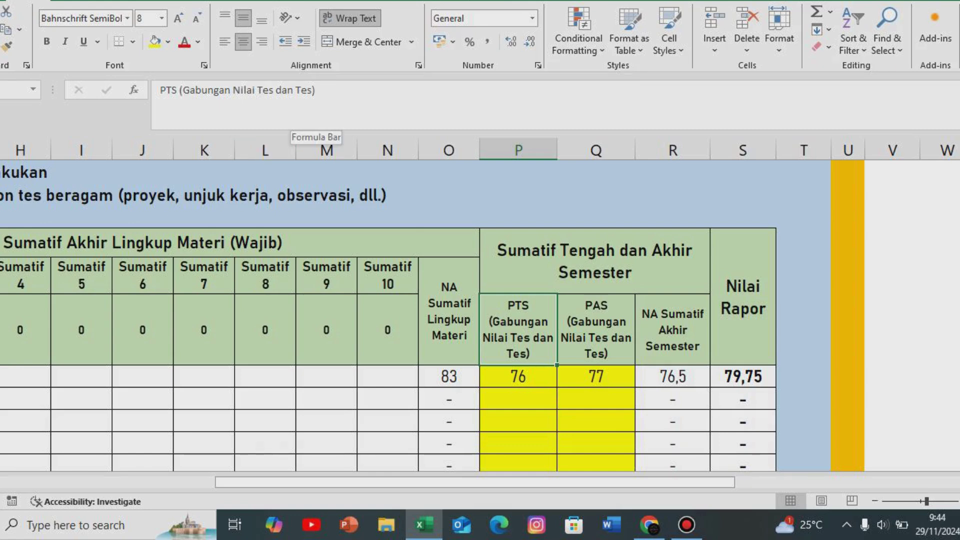
- Correct the PTS and PAS column headings so both read "(Gabungan Nilai Tes dan Non Tes)"
{"action": "left_click", "coordinate": [296, 90]}
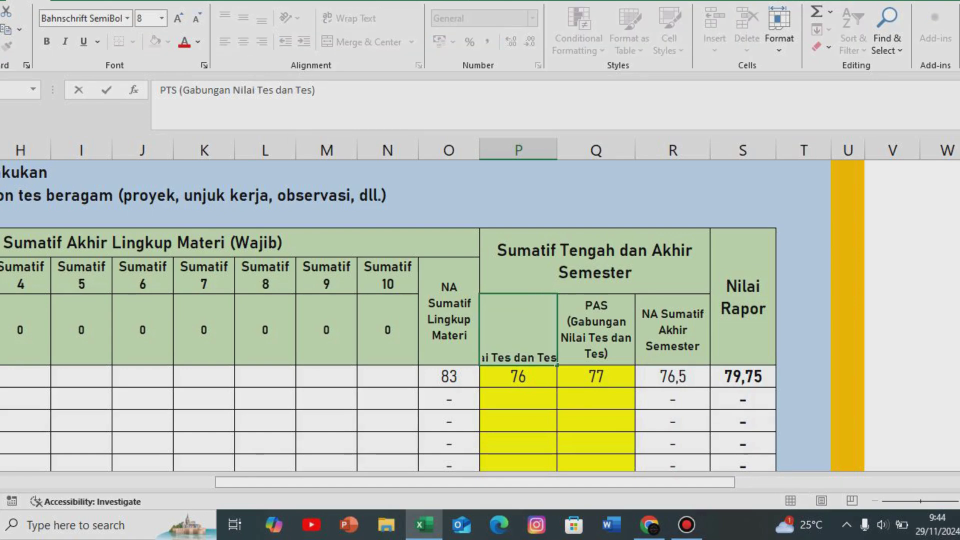
{"action": "type", "text": "Non"}
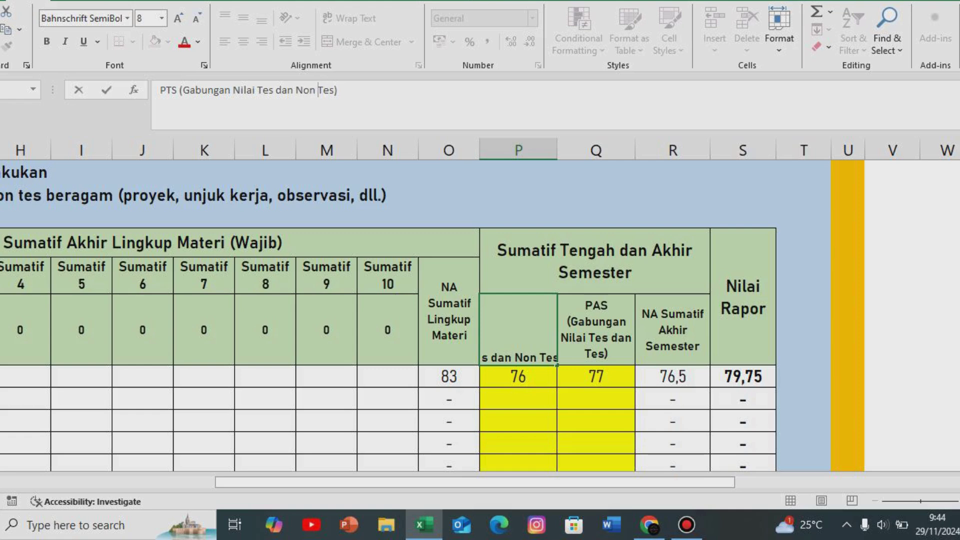
{"action": "key", "text": "Return"}
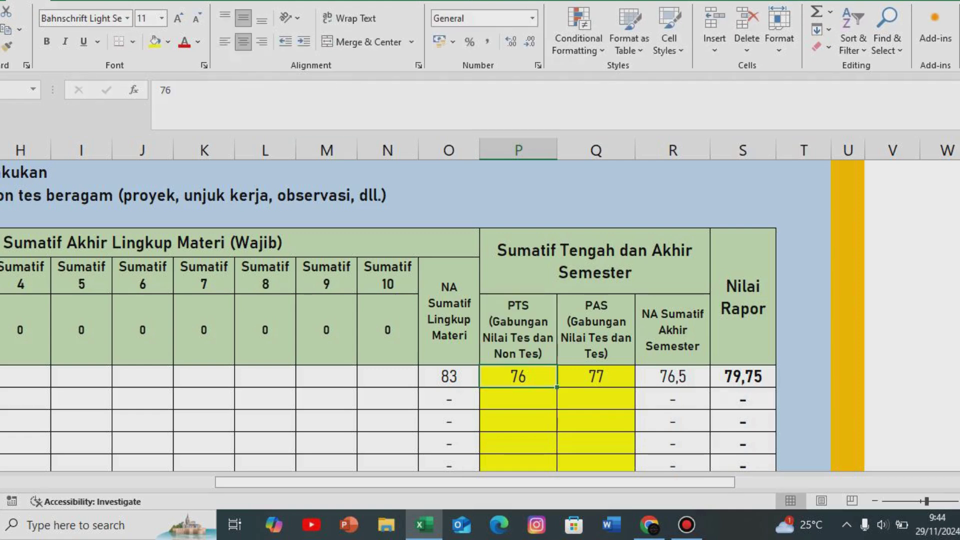
{"action": "left_click", "coordinate": [597, 328]}
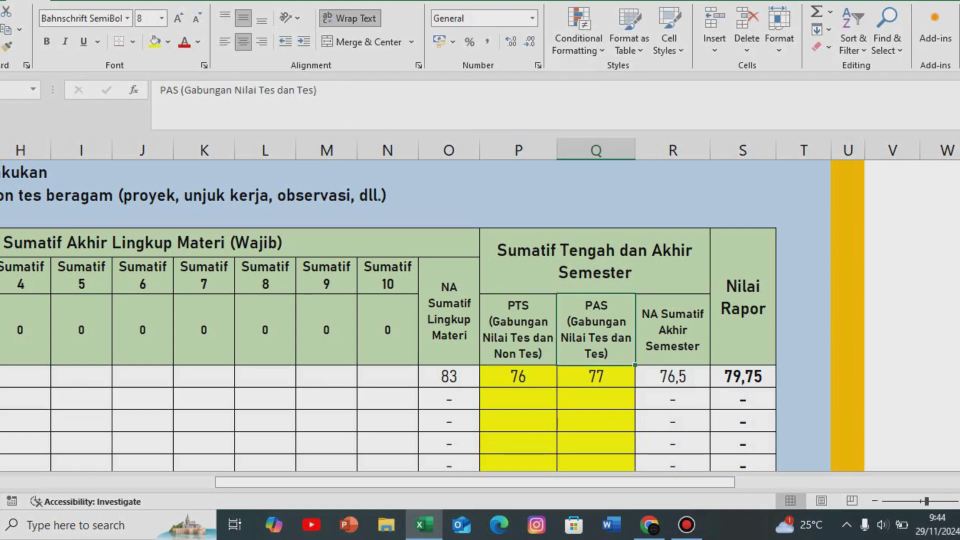
{"action": "left_click", "coordinate": [297, 90]}
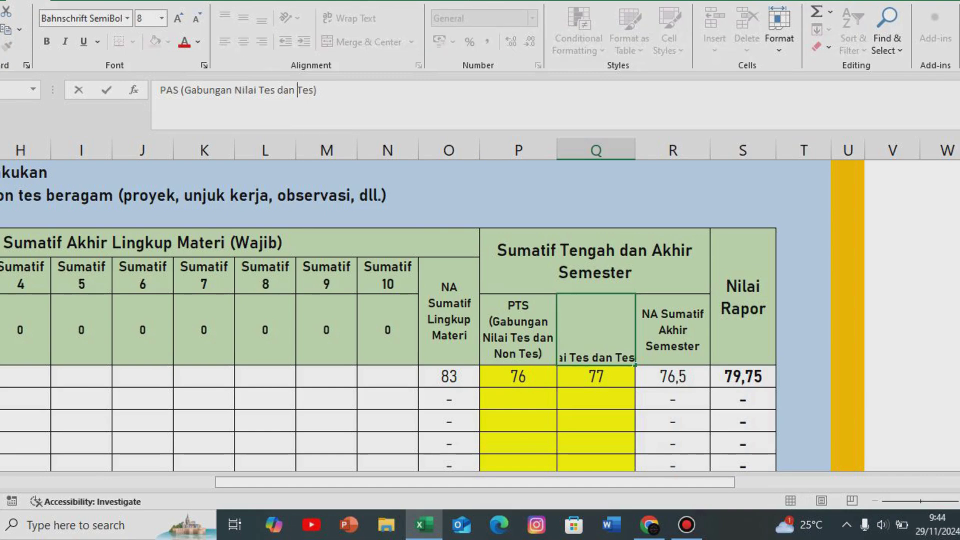
{"action": "type", "text": "Non"}
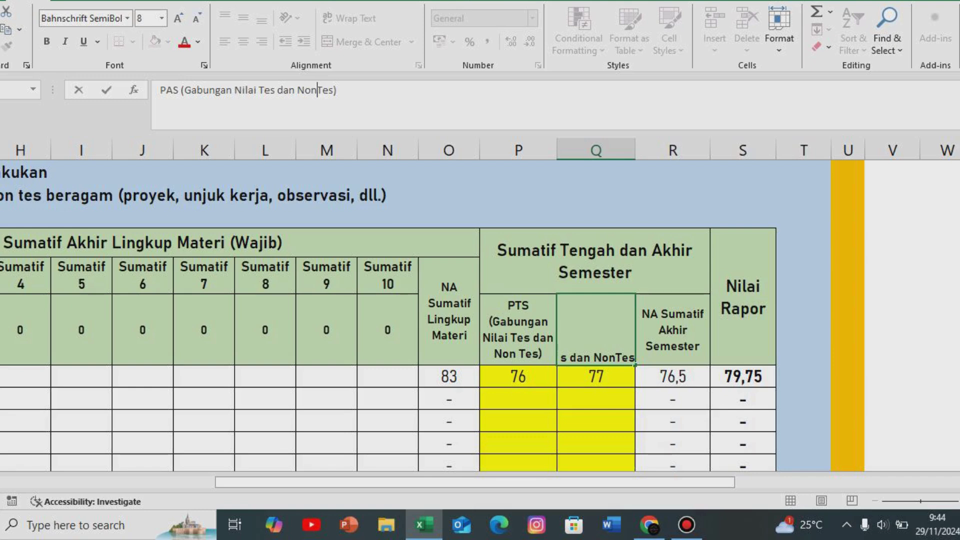
{"action": "key", "text": "Return"}
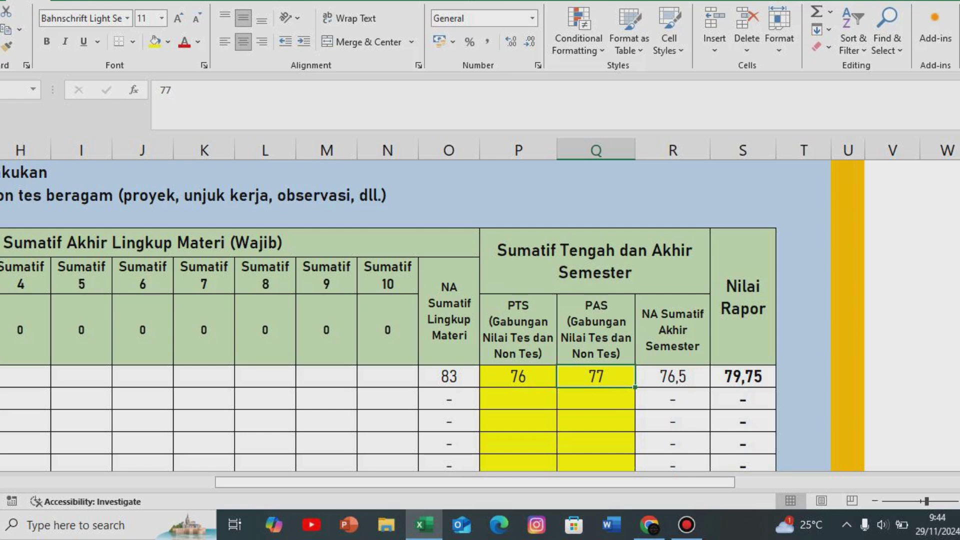
- Leave the Asesmen Sumatif sheet through the main menu and open the Rapor print sheet
{"action": "left_click", "coordinate": [519, 376]}
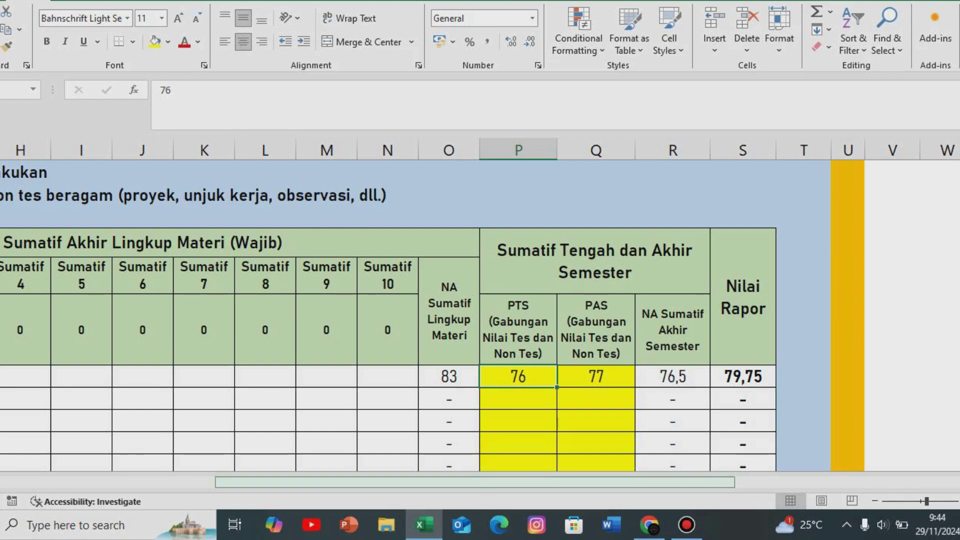
{"action": "left_click_drag", "start_coordinate": [690, 482], "coordinate": [475, 482]}
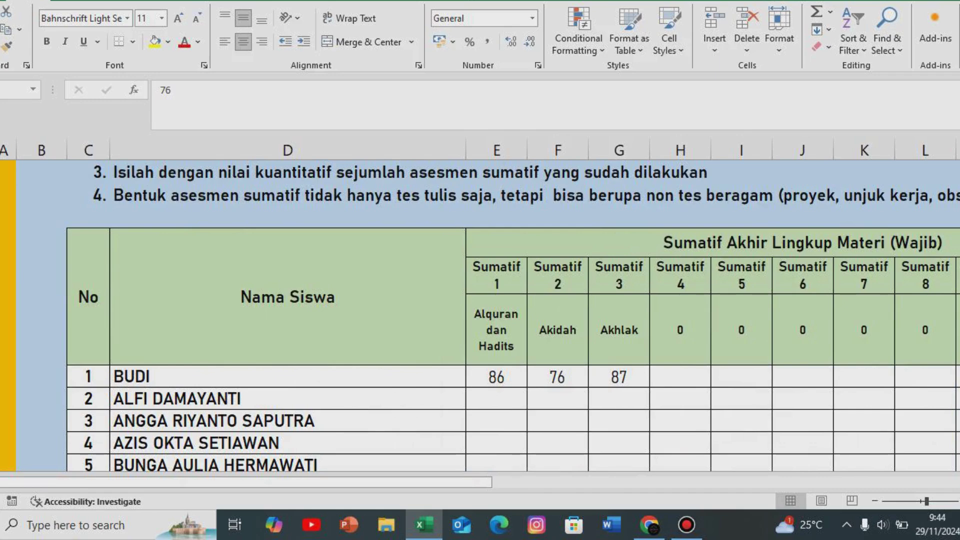
{"action": "scroll", "coordinate": [480, 315], "scroll_direction": "up", "scroll_amount": 5}
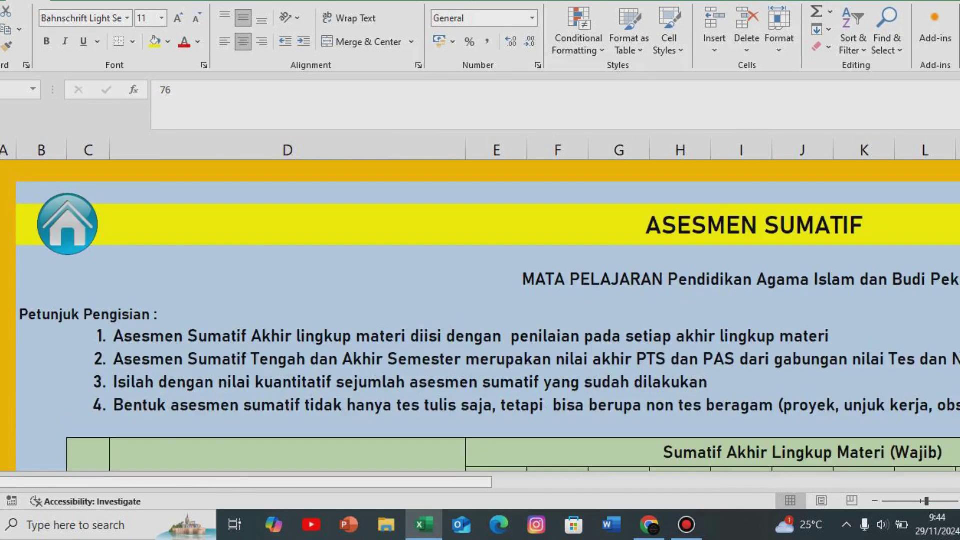
{"action": "left_click", "coordinate": [68, 224]}
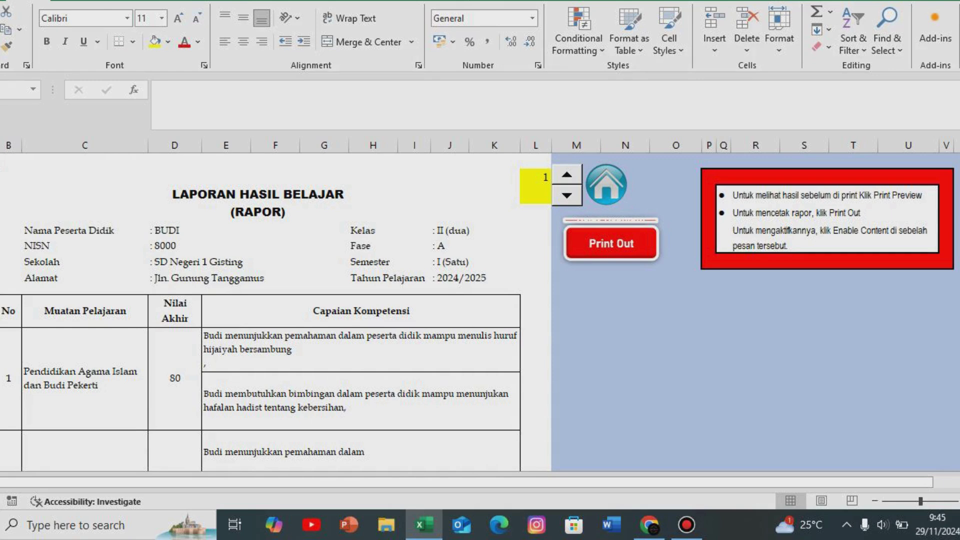
- Examine the first student's report card from the identity block and subject descriptions to the extracurricular, Ketidakhadiran and signature sections
{"action": "scroll", "coordinate": [477, 313], "scroll_direction": "down", "scroll_amount": 1}
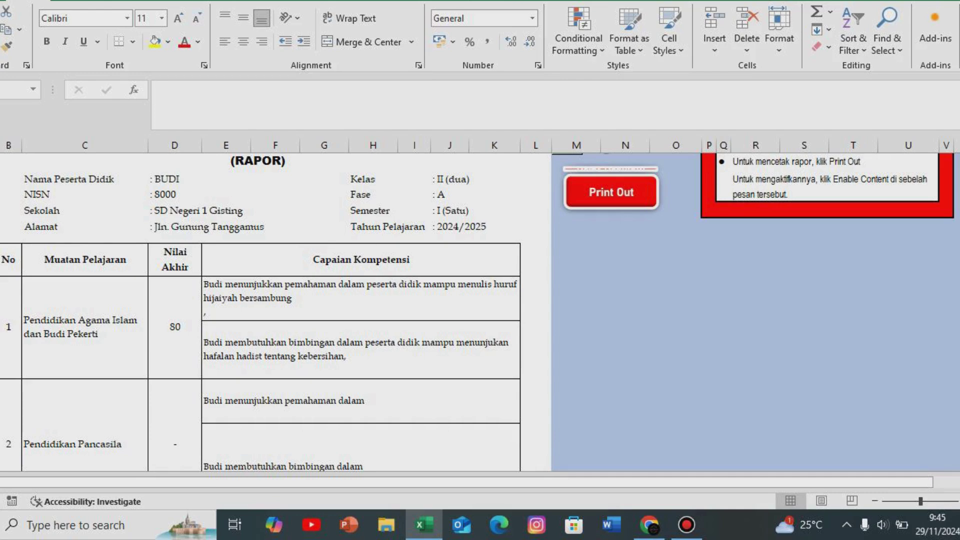
{"action": "scroll", "coordinate": [477, 313], "scroll_direction": "up", "scroll_amount": 1}
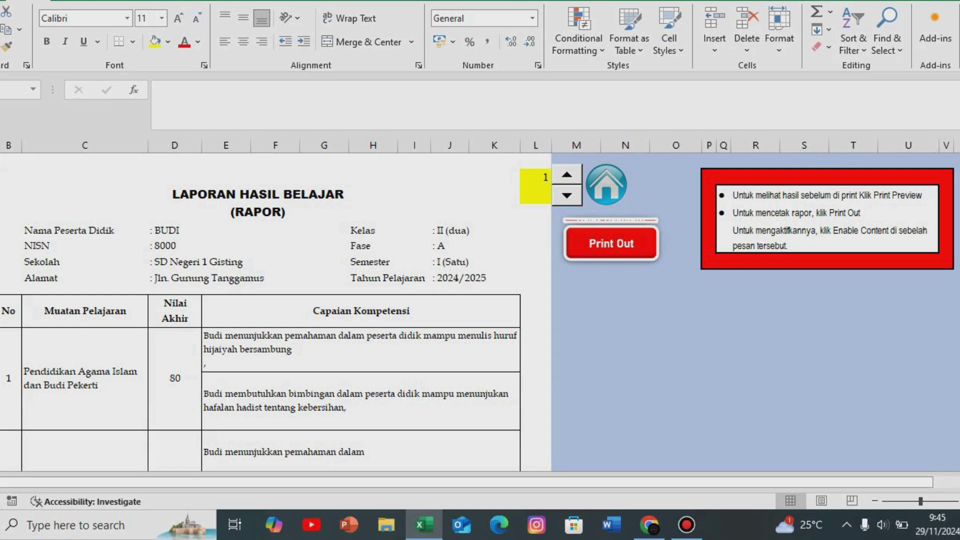
{"action": "key", "text": "ctrl+Page_Up"}
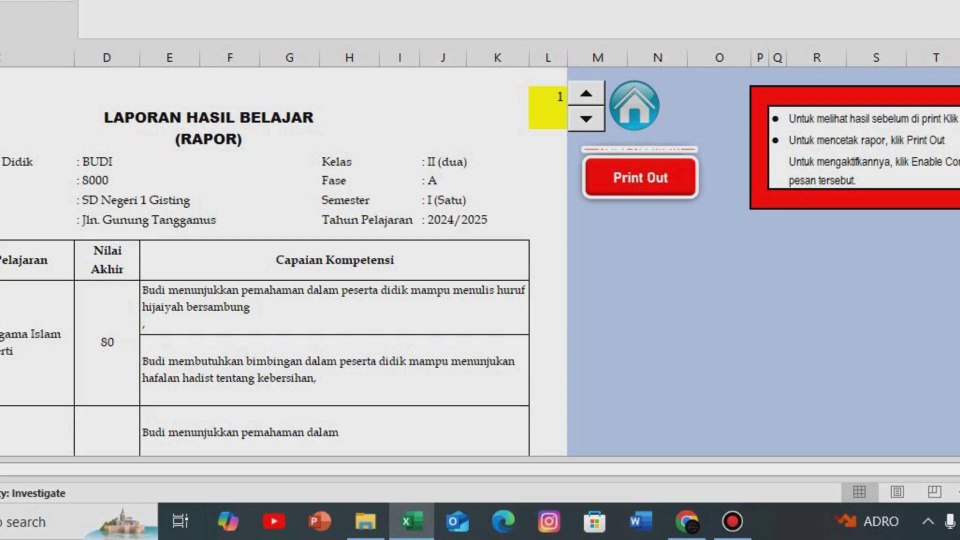
{"action": "scroll", "coordinate": [480, 261], "scroll_direction": "down", "scroll_amount": 2}
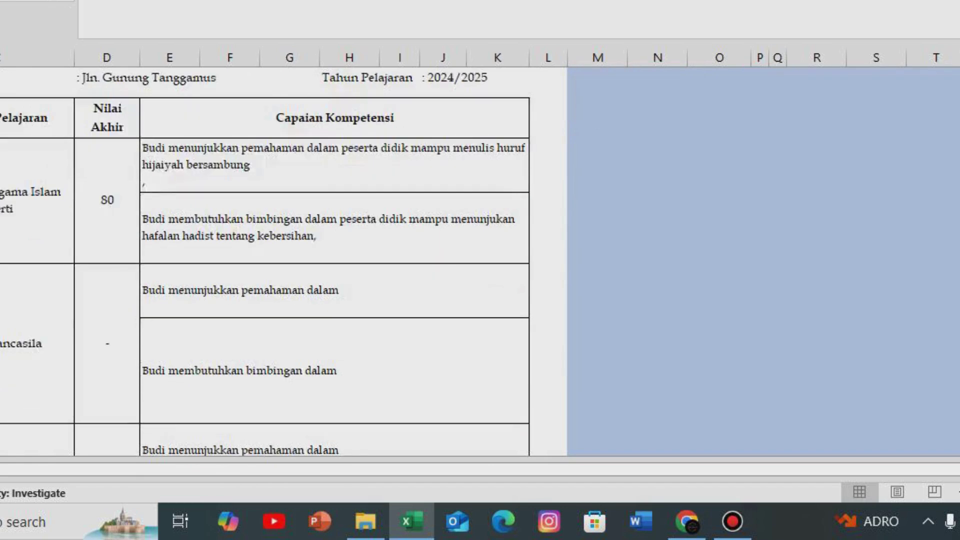
{"action": "scroll", "coordinate": [265, 260], "scroll_direction": "down", "scroll_amount": 15}
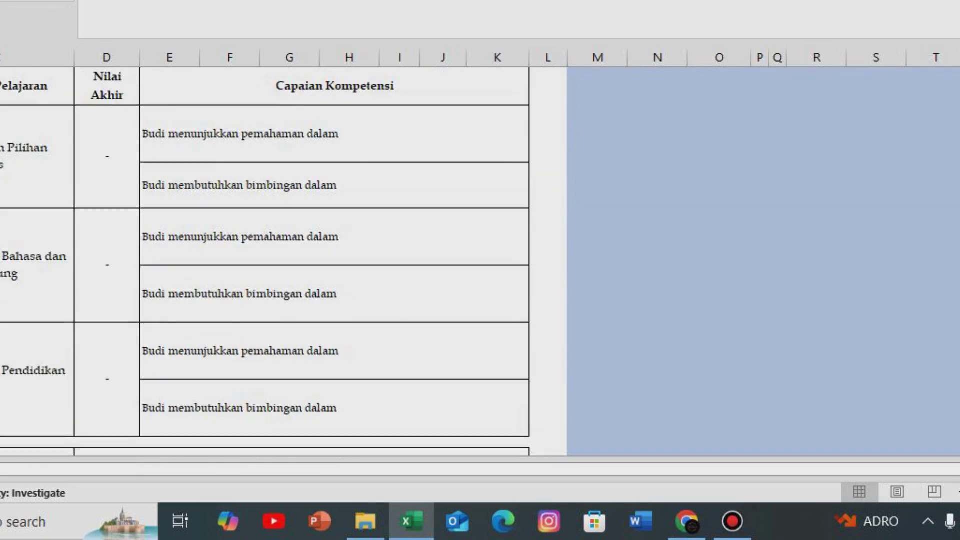
{"action": "scroll", "coordinate": [266, 260], "scroll_direction": "down", "scroll_amount": 5}
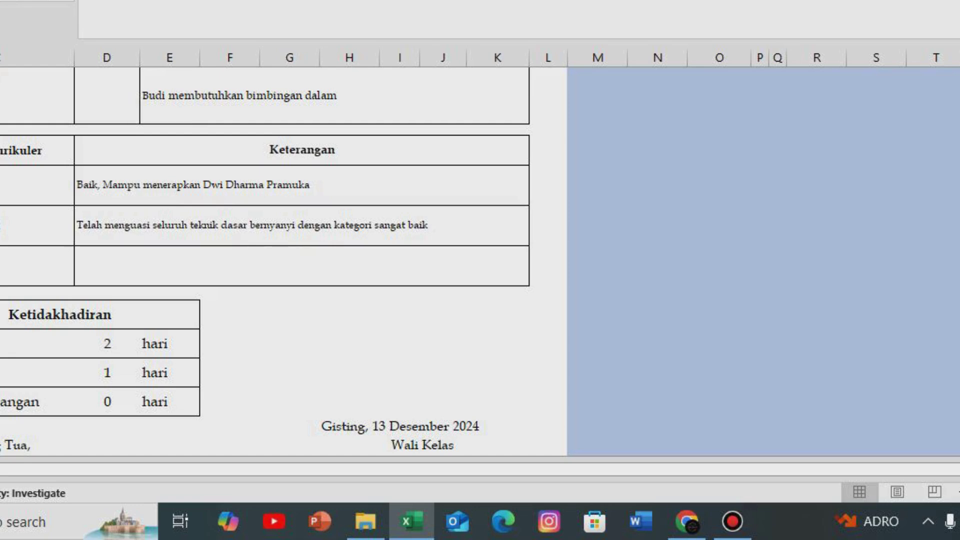
{"action": "scroll", "coordinate": [265, 260], "scroll_direction": "up", "scroll_amount": 10}
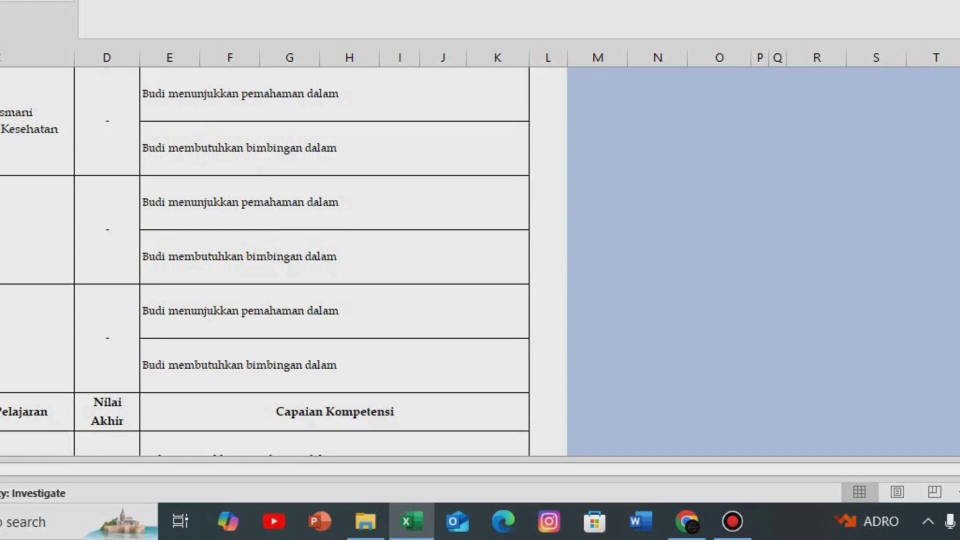
{"action": "scroll", "coordinate": [265, 261], "scroll_direction": "down", "scroll_amount": 10}
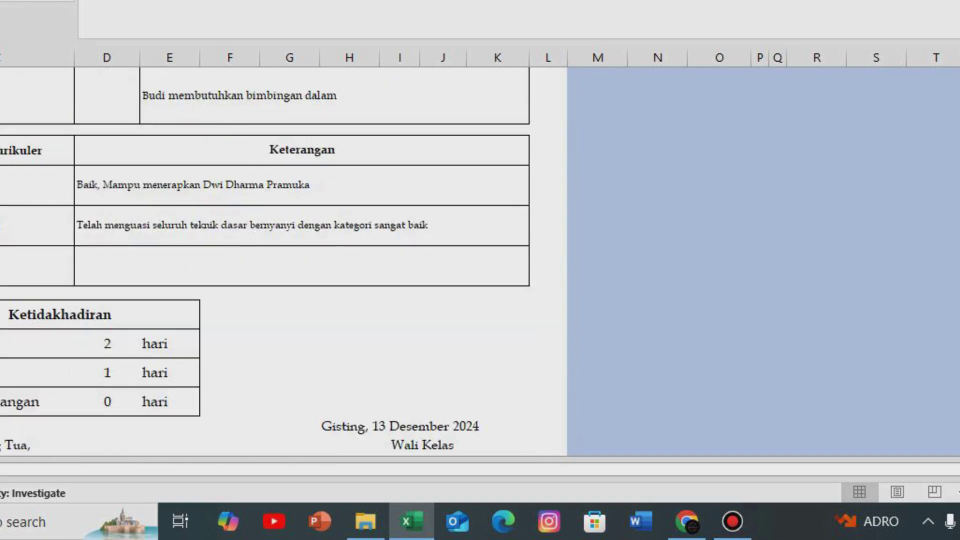
{"action": "scroll", "coordinate": [265, 260], "scroll_direction": "down", "scroll_amount": 1}
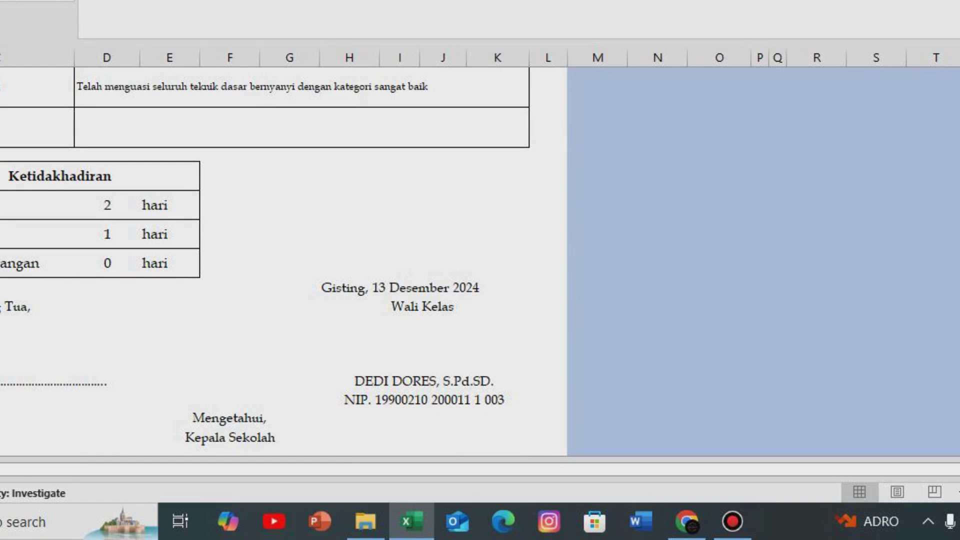
{"action": "scroll", "coordinate": [265, 260], "scroll_direction": "up", "scroll_amount": 12}
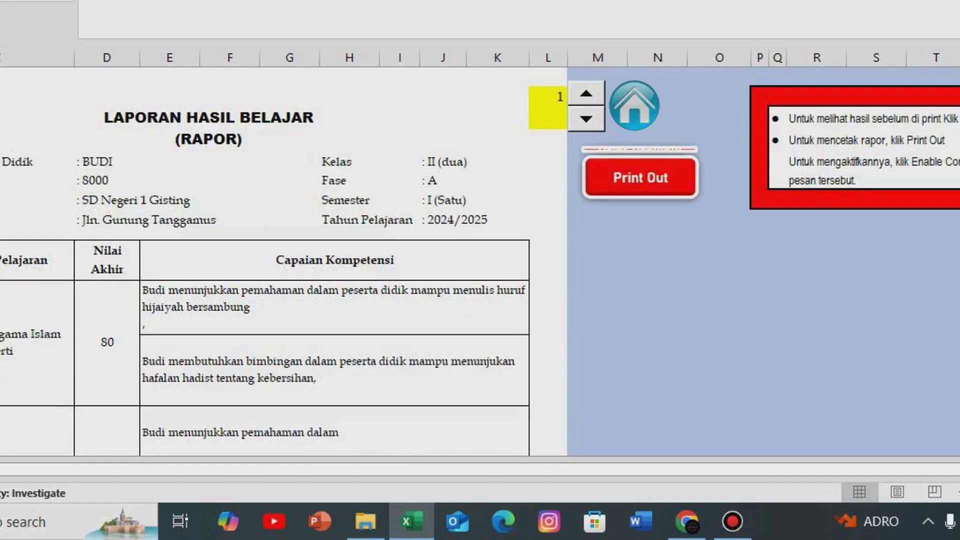
- Go through the main menu to the Siswa data sheet and check the first student's attendance entry
{"action": "left_click", "coordinate": [634, 105]}
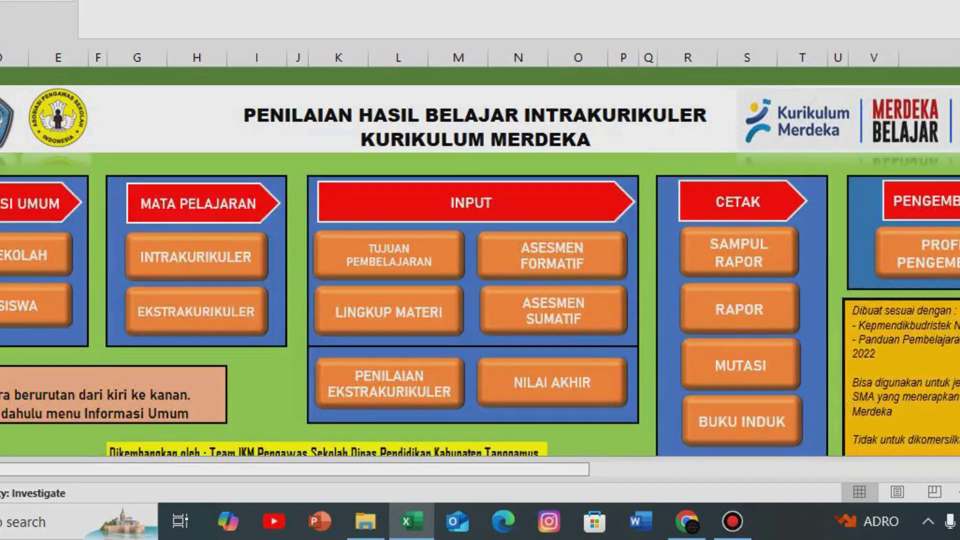
{"action": "left_click", "coordinate": [43, 294]}
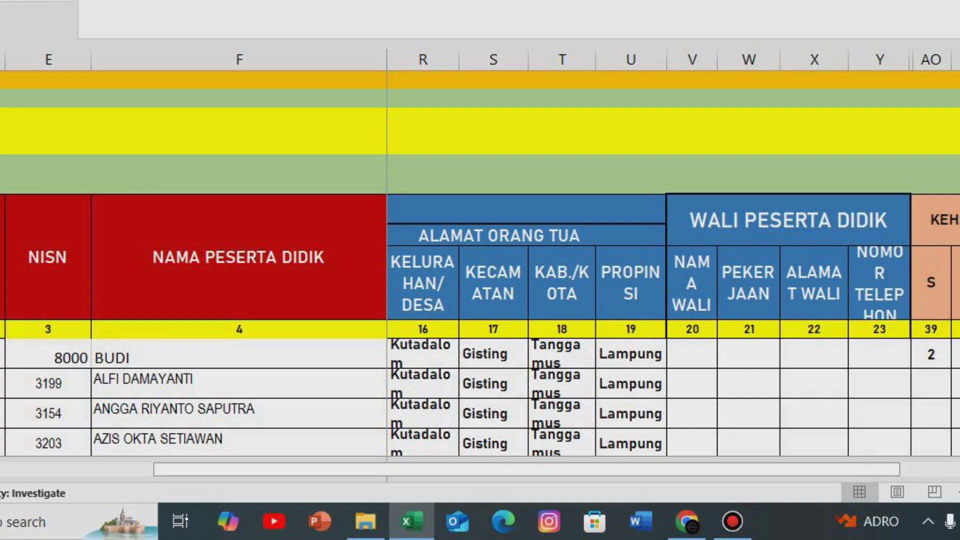
{"action": "scroll", "coordinate": [480, 301], "scroll_direction": "down", "scroll_amount": 1}
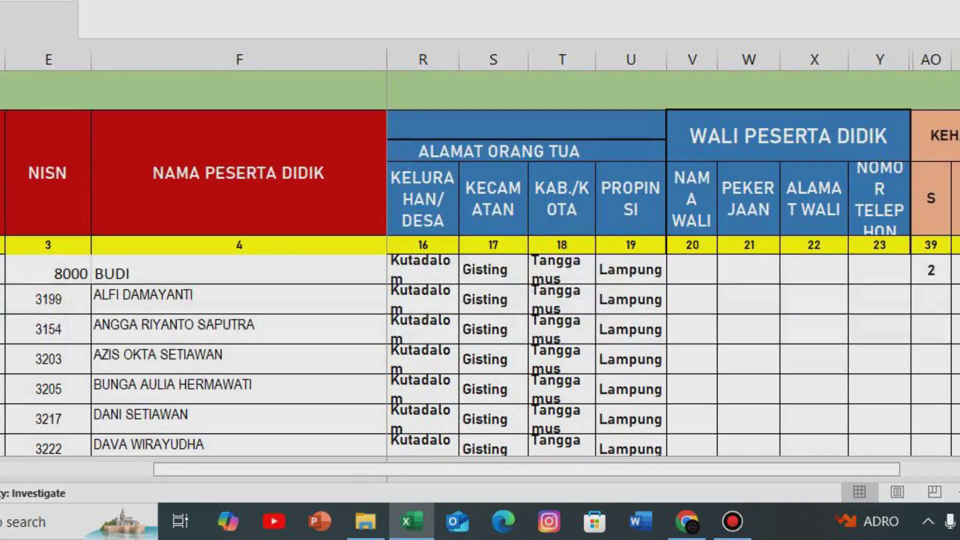
{"action": "scroll", "coordinate": [480, 300], "scroll_direction": "up", "scroll_amount": 1}
{"action": "key", "text": "ctrl+Page_Up"}
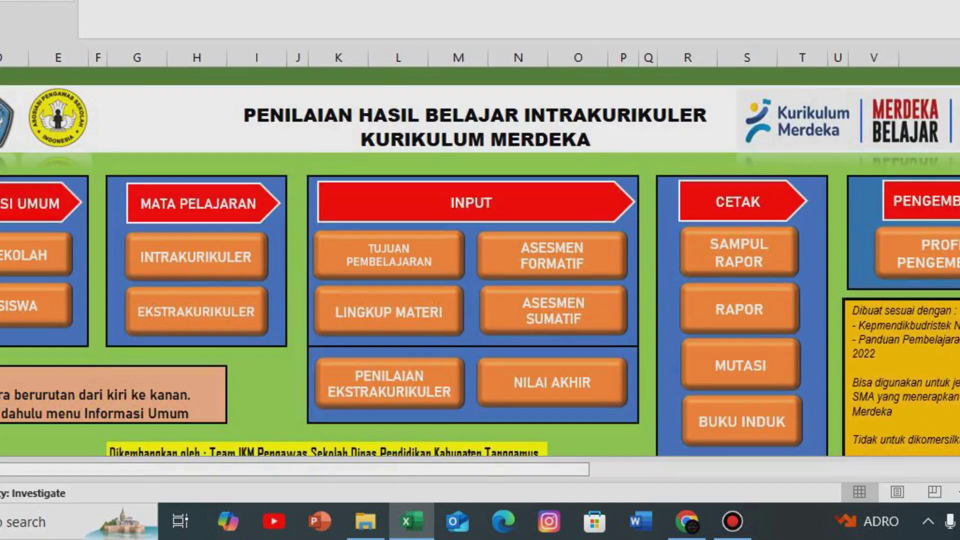
- Reopen the first student's Rapor, review it down to the Ketidakhadiran table and signature block, and return to the main menu
{"action": "key", "text": "ctrl+Page_Down"}
{"action": "scroll", "coordinate": [301, 250], "scroll_direction": "down", "scroll_amount": 1}
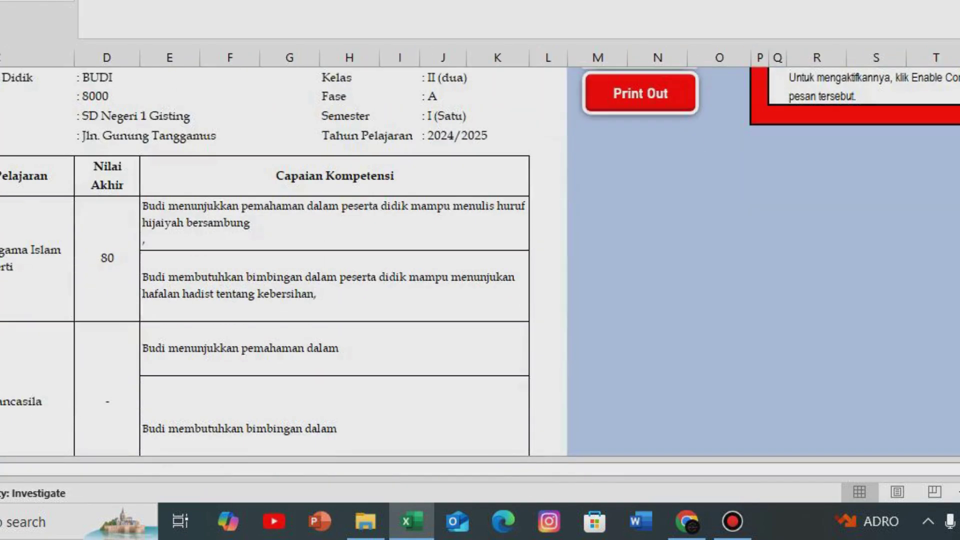
{"action": "scroll", "coordinate": [300, 250], "scroll_direction": "up", "scroll_amount": 1}
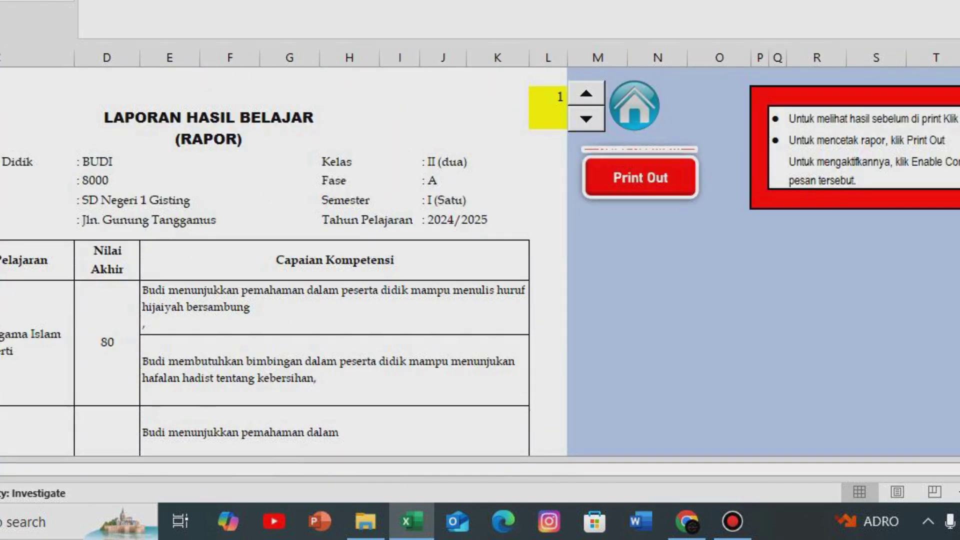
{"action": "scroll", "coordinate": [265, 261], "scroll_direction": "down", "scroll_amount": 15}
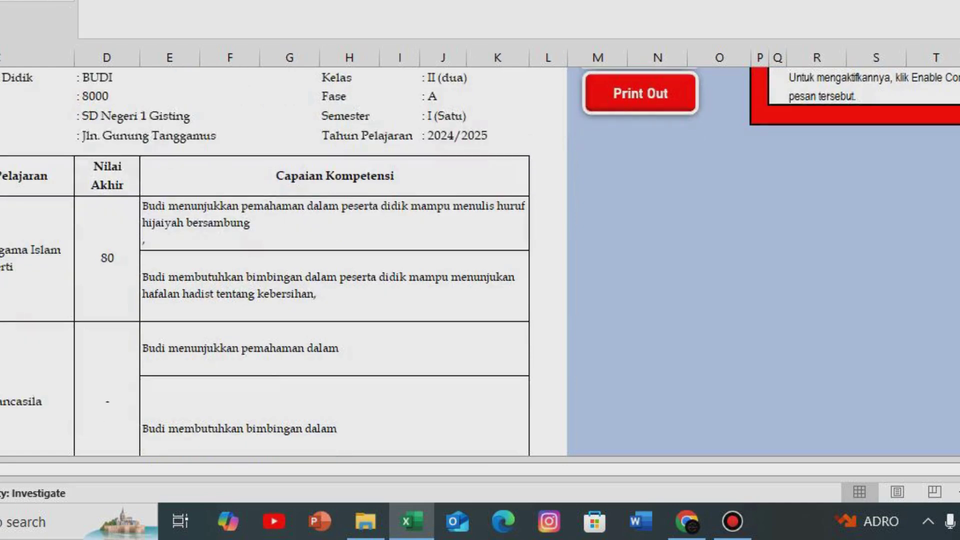
{"action": "scroll", "coordinate": [265, 260], "scroll_direction": "down", "scroll_amount": 3}
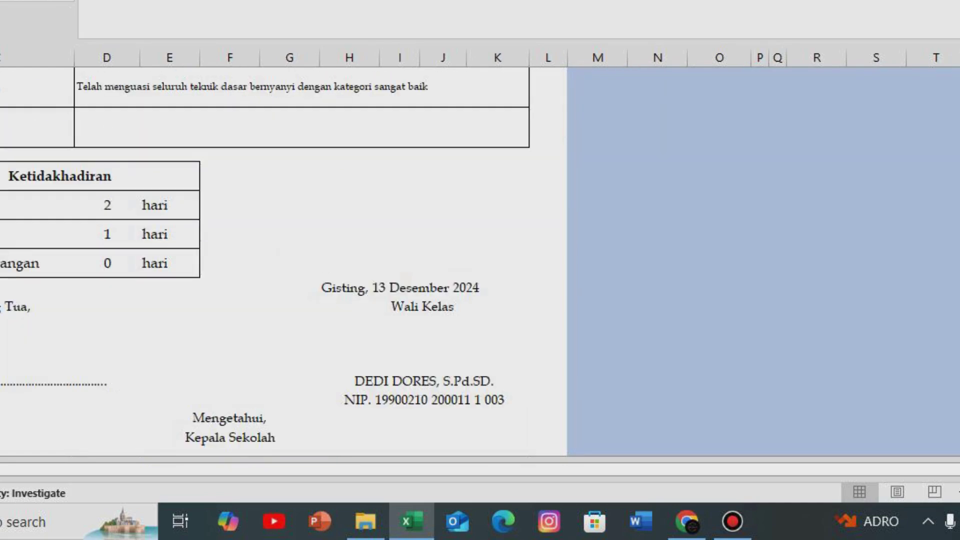
{"action": "scroll", "coordinate": [265, 260], "scroll_direction": "up", "scroll_amount": 18}
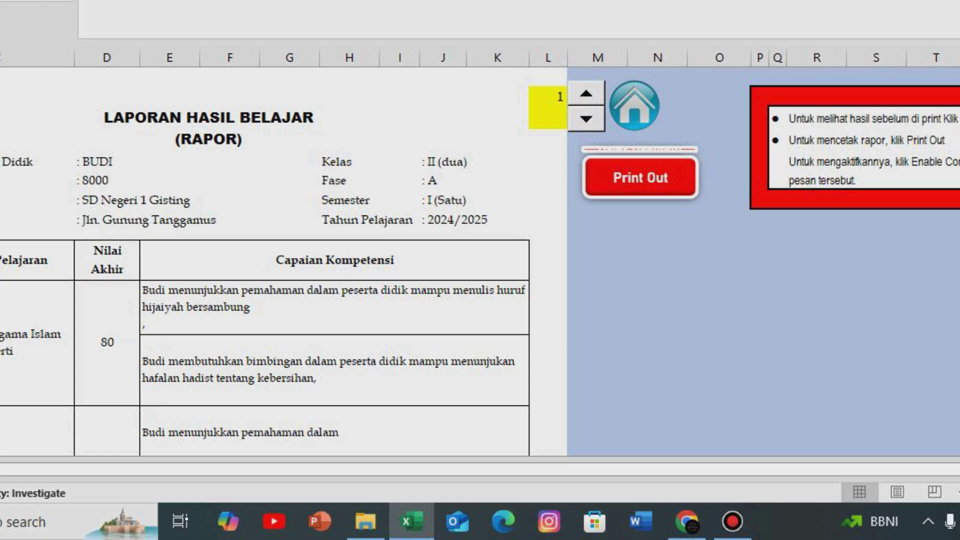
{"action": "left_click", "coordinate": [634, 106]}
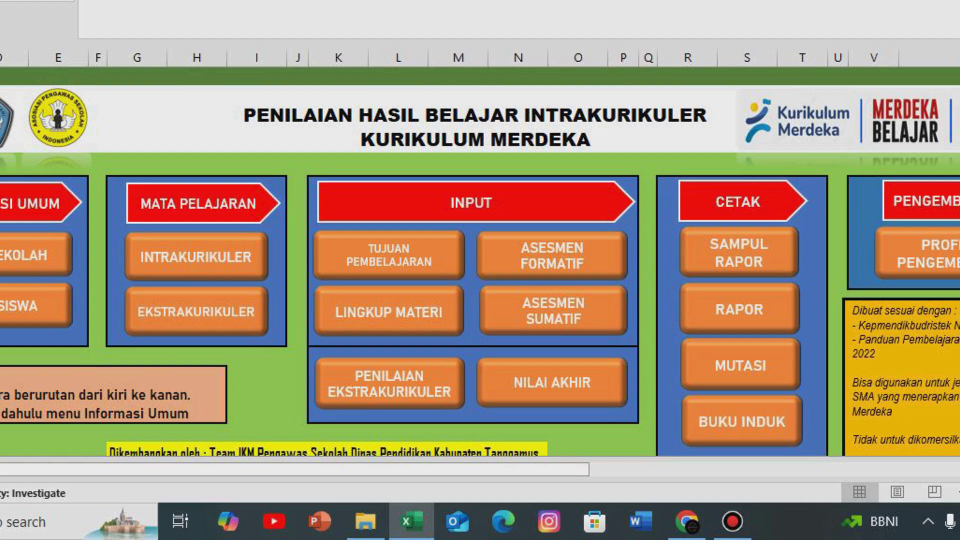
{"action": "scroll", "coordinate": [480, 270], "scroll_direction": "down", "scroll_amount": 1}
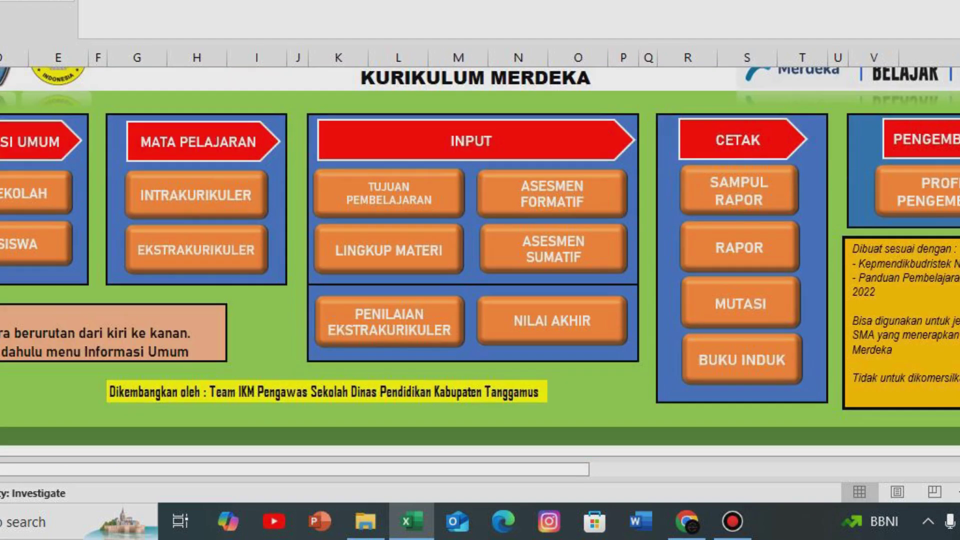